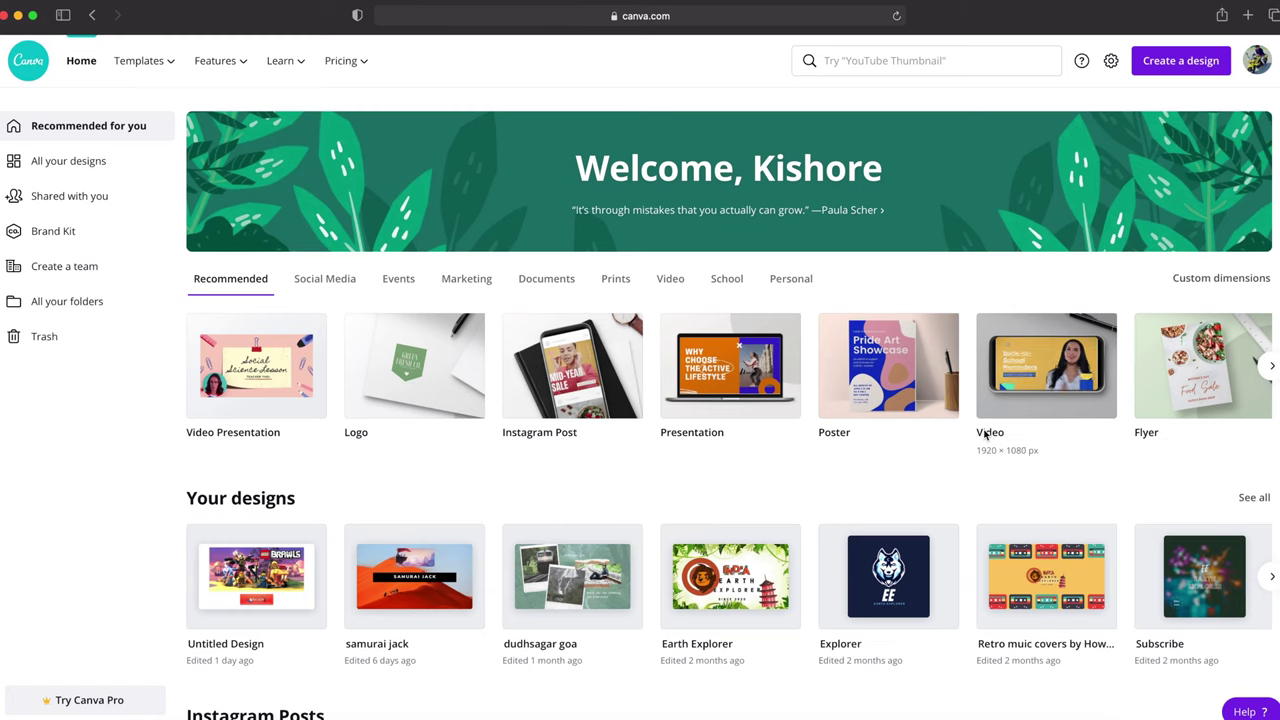
Start a blank 1280 × 720 px YouTube Thumbnail from the Create a design list.
scroll(985, 433, down, 2)
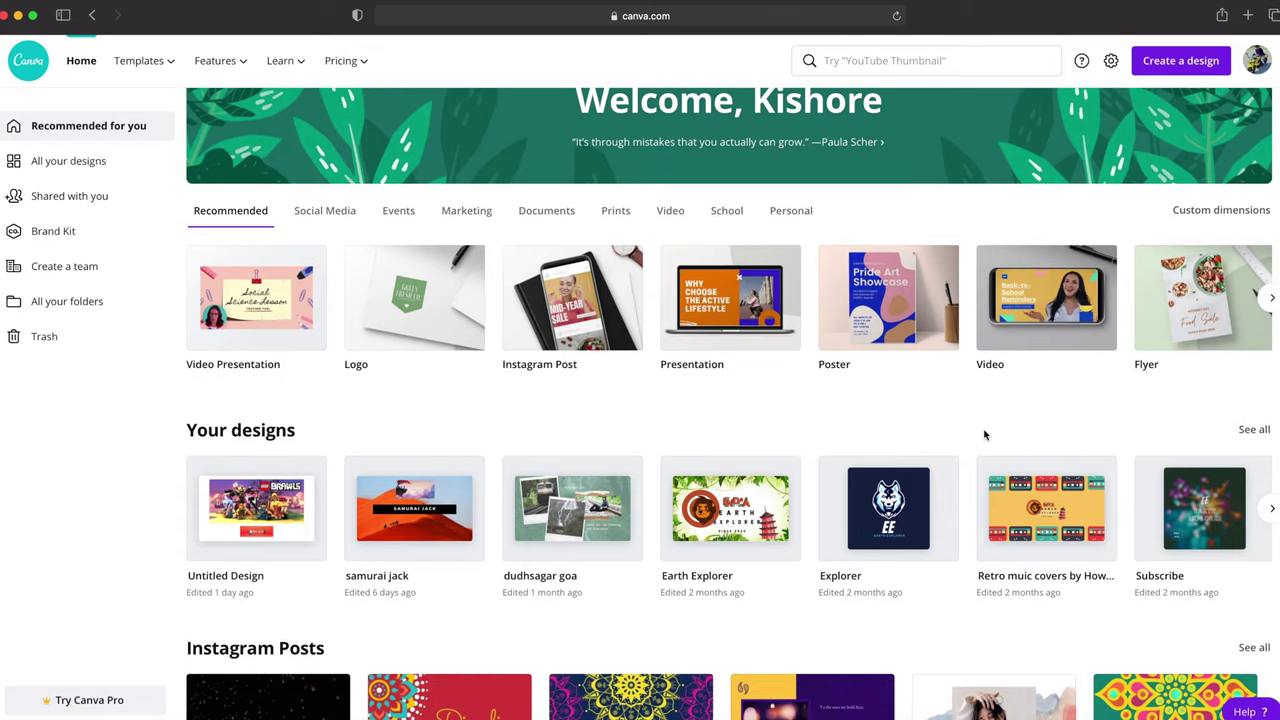
scroll(985, 433, down, 1)
scroll(985, 433, down, 1)
scroll(985, 433, down, 2)
scroll(985, 433, down, 3)
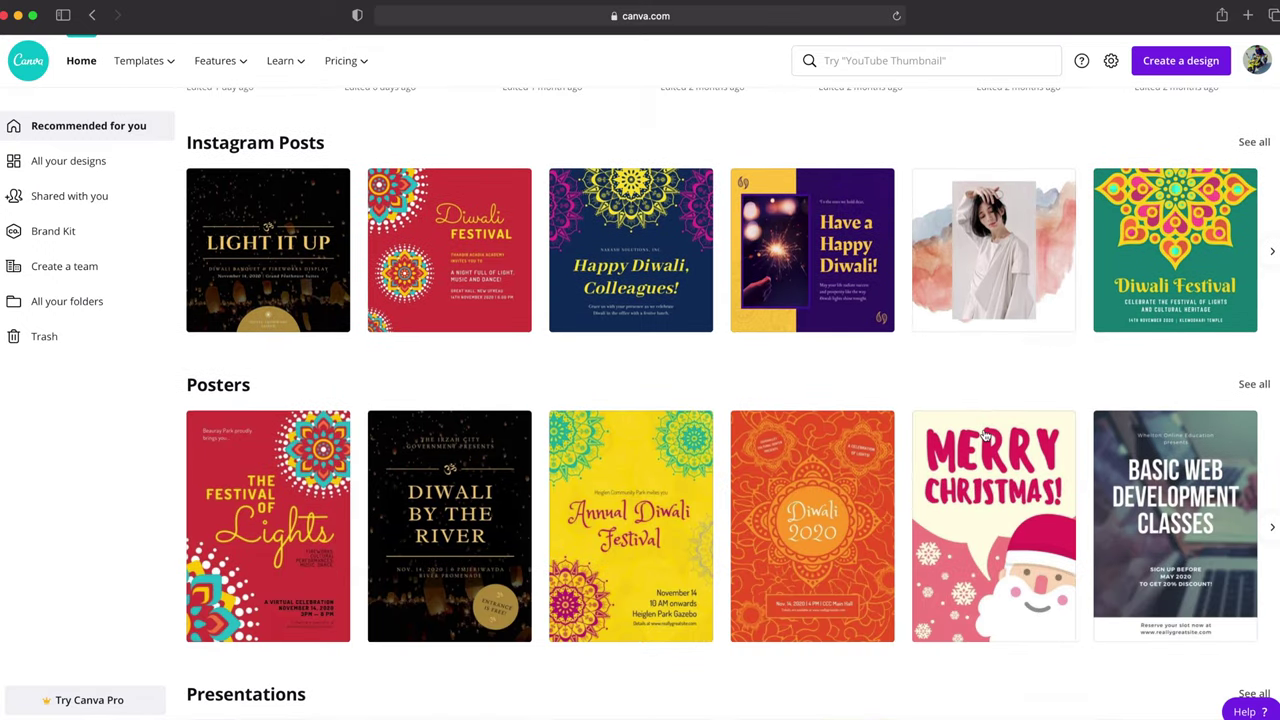
scroll(985, 433, down, 3)
scroll(985, 433, down, 1)
scroll(985, 433, down, 3)
scroll(985, 436, up, 5)
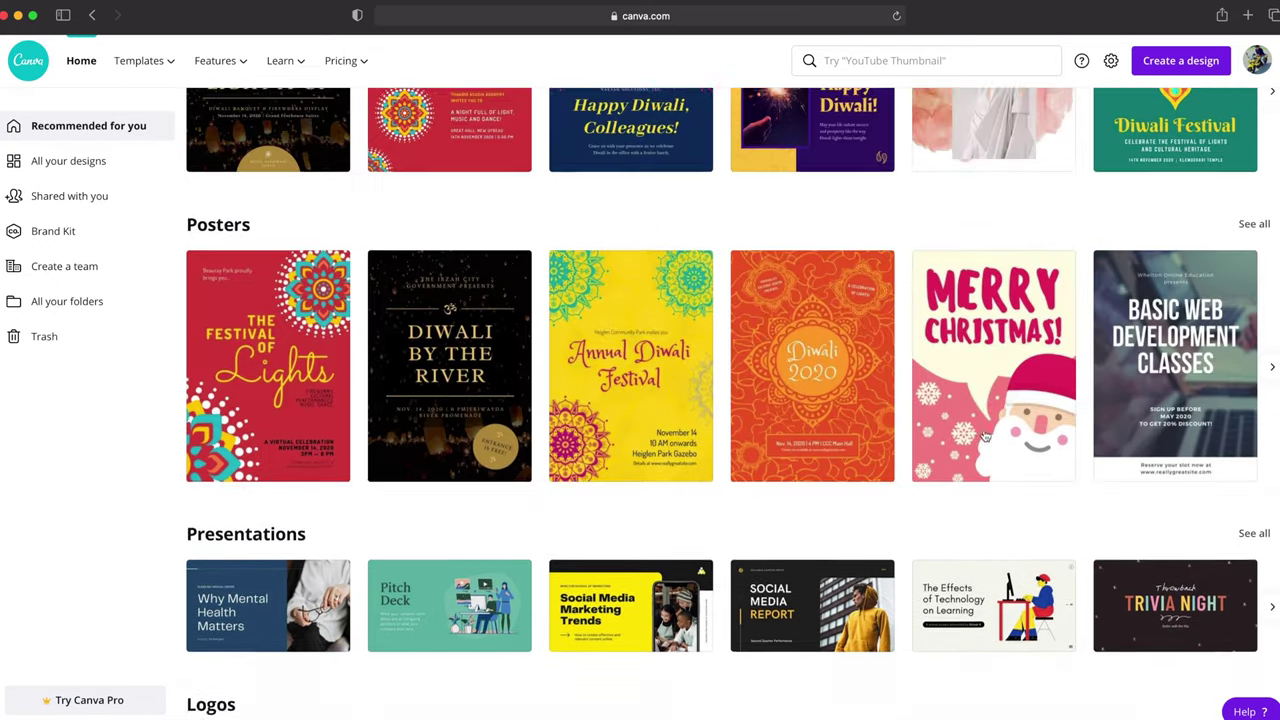
scroll(985, 436, up, 5)
scroll(985, 436, up, 2)
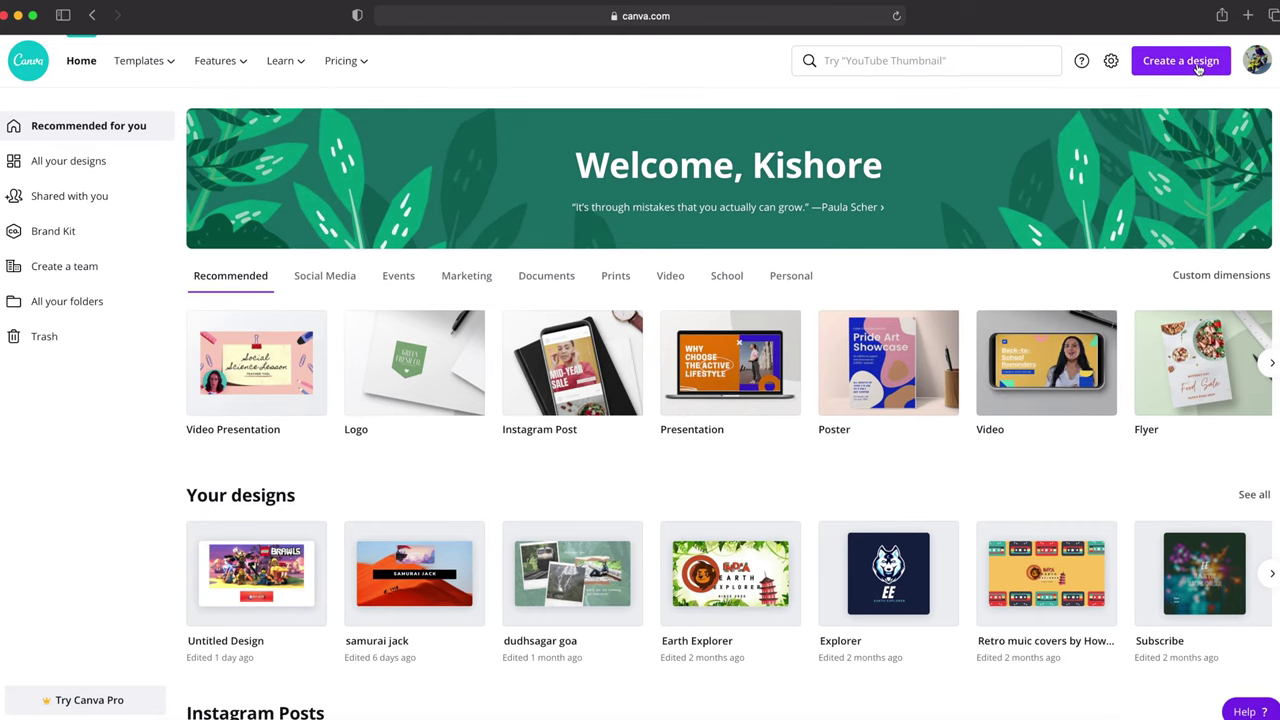
click(1198, 66)
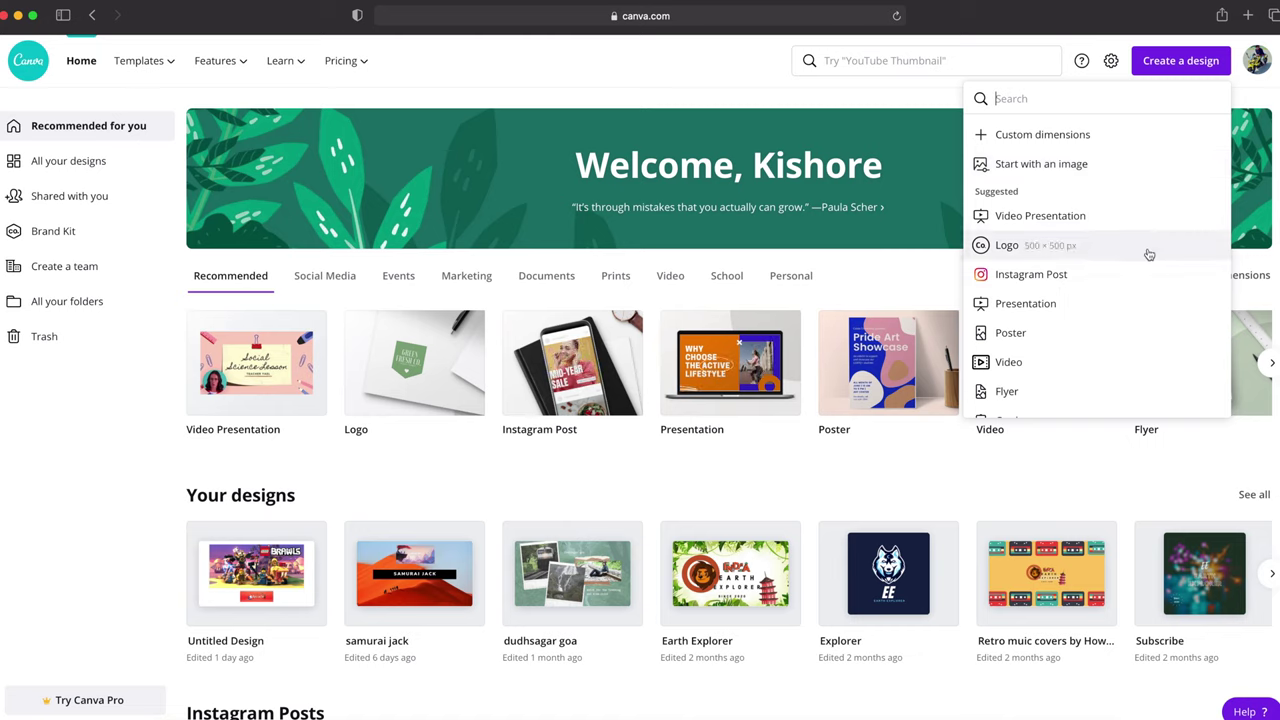
scroll(1149, 255, down, 2)
scroll(1149, 255, down, 2)
scroll(1149, 255, down, 2)
scroll(1149, 255, down, 2)
scroll(1149, 255, down, 5)
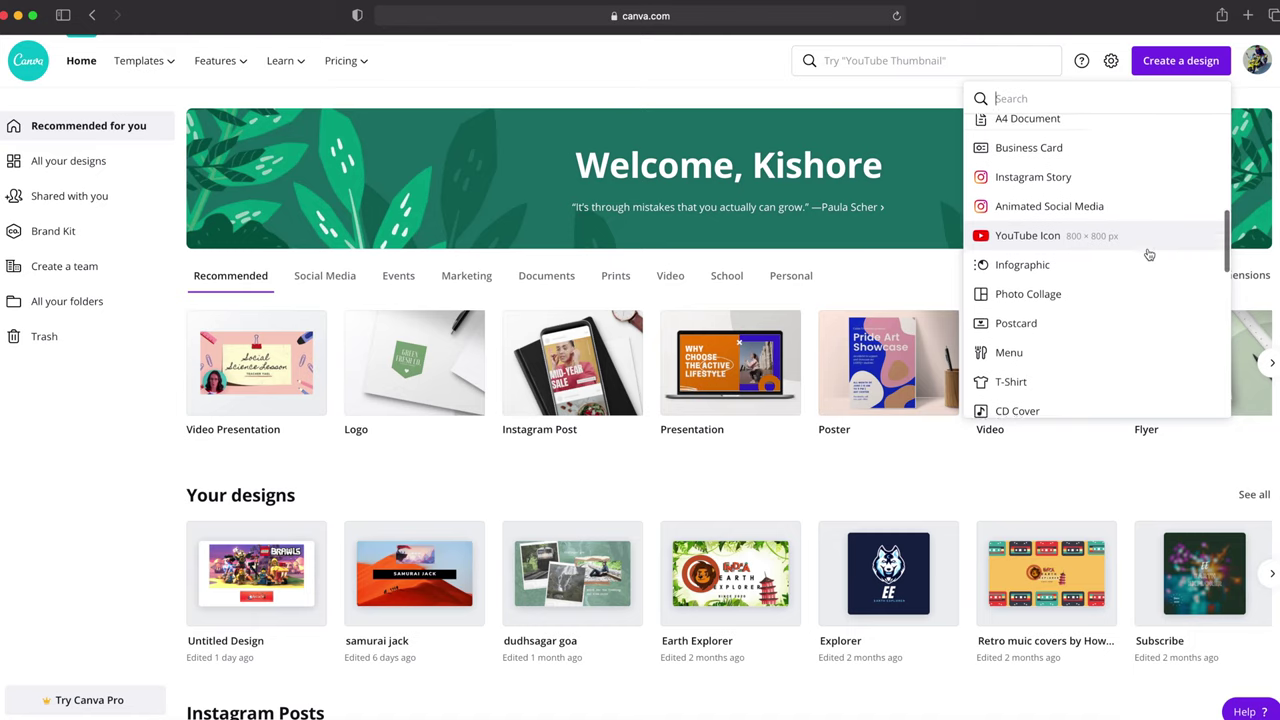
scroll(1149, 255, down, 2)
scroll(1149, 255, down, 1)
scroll(1149, 255, down, 1)
scroll(1149, 255, down, 2)
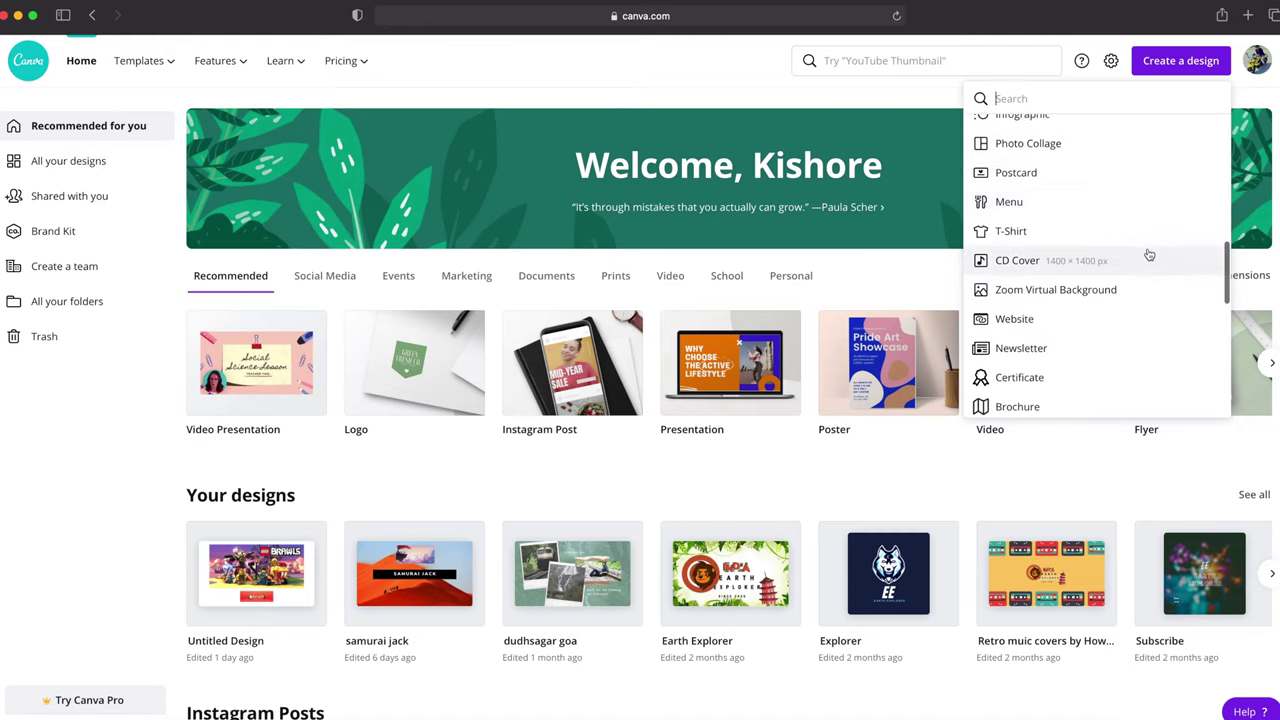
scroll(1149, 255, down, 4)
scroll(1146, 251, down, 2)
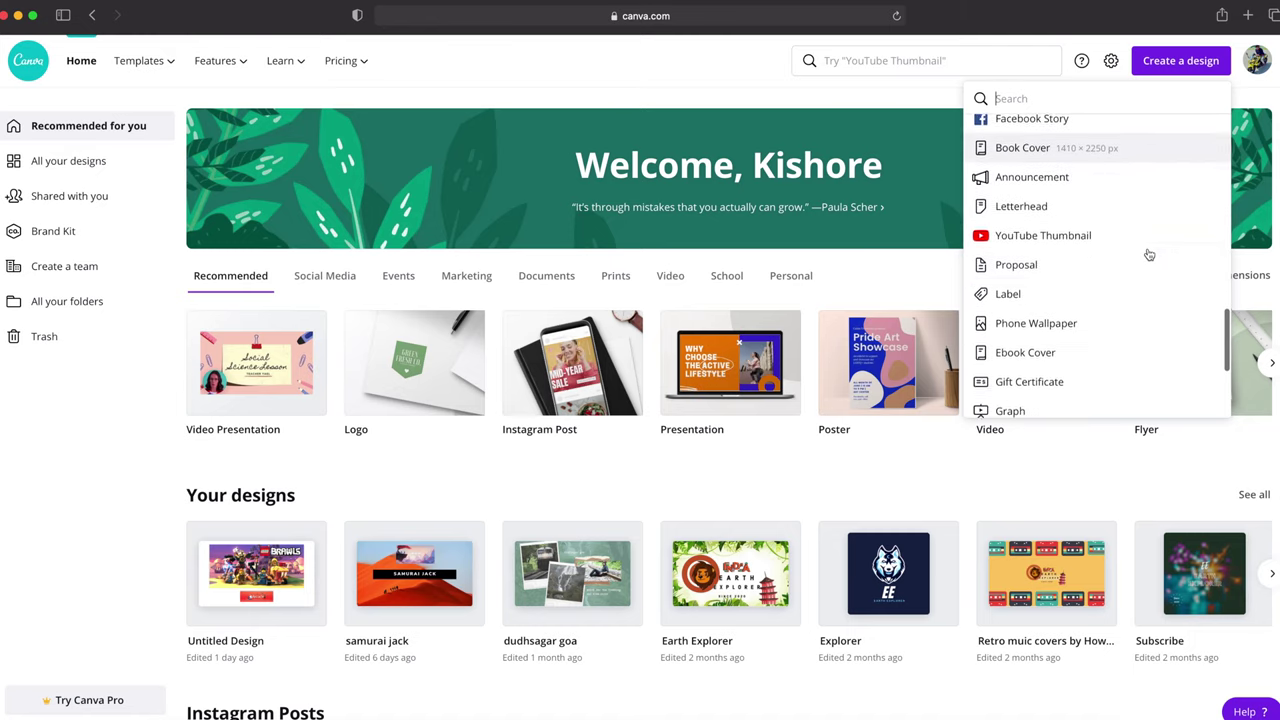
click(1083, 234)
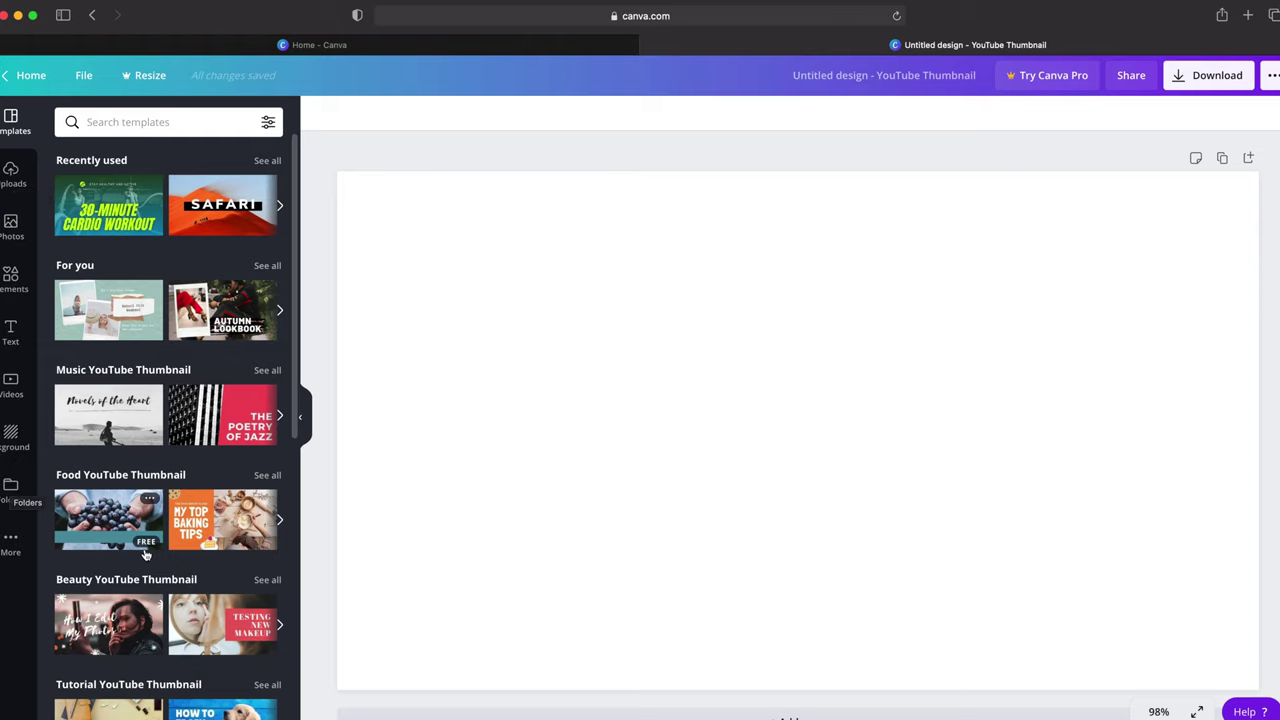
Apply the Unpopular Saving Tips template with desk, calculator and coins, and select its title text.
scroll(144, 548, down, 10)
scroll(144, 548, down, 3)
scroll(144, 548, down, 3)
scroll(144, 550, down, 2)
scroll(145, 555, down, 3)
scroll(145, 555, down, 2)
scroll(144, 548, down, 3)
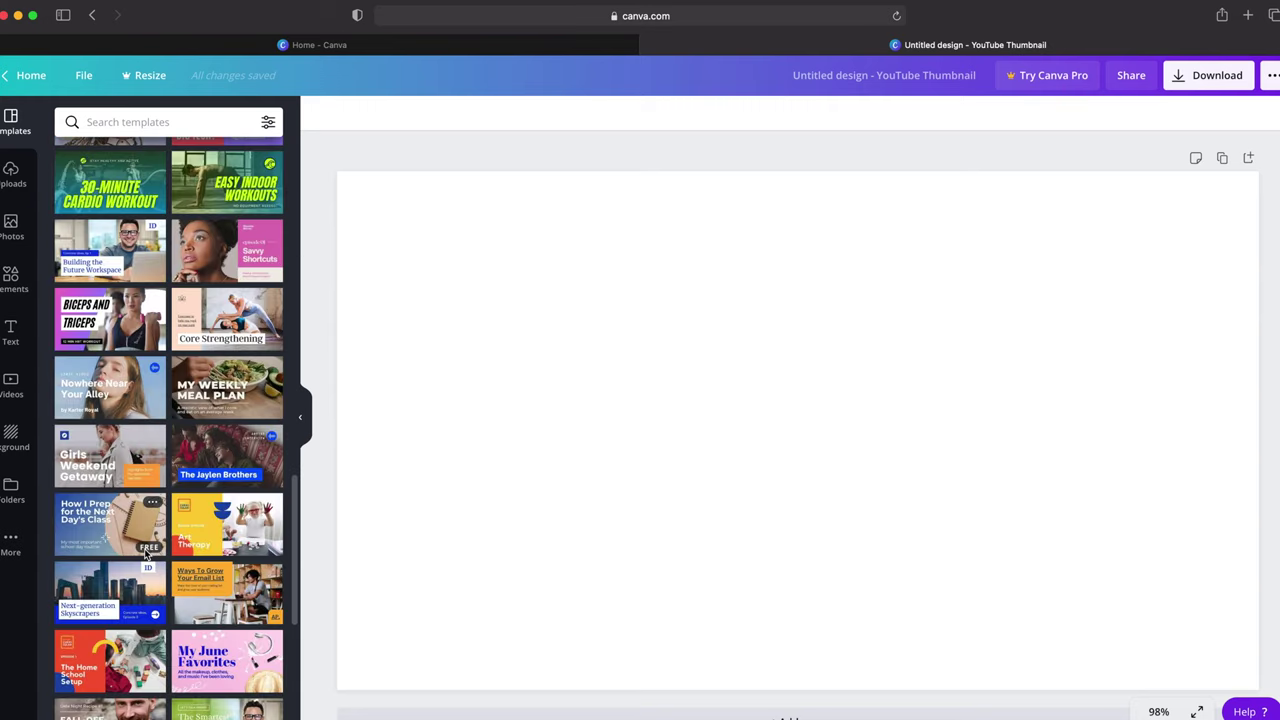
scroll(145, 552, down, 3)
scroll(145, 553, down, 2)
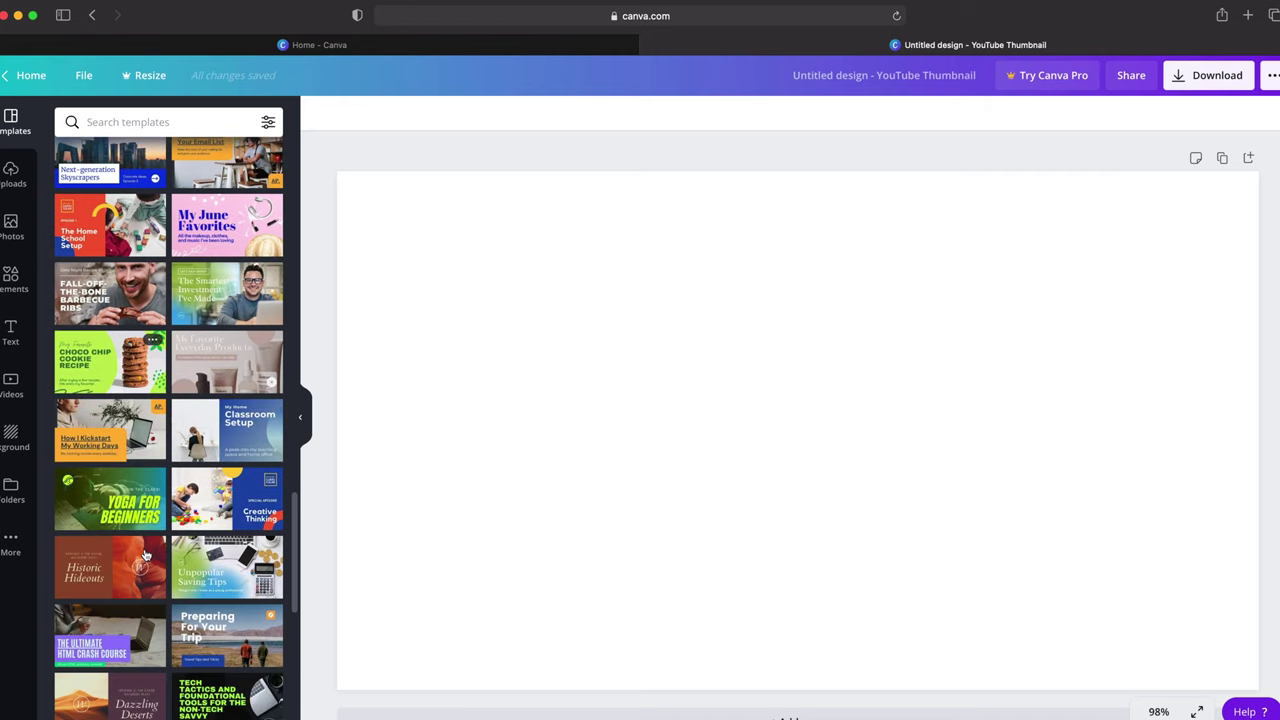
scroll(145, 555, down, 2)
scroll(145, 554, down, 1)
scroll(145, 553, down, 1)
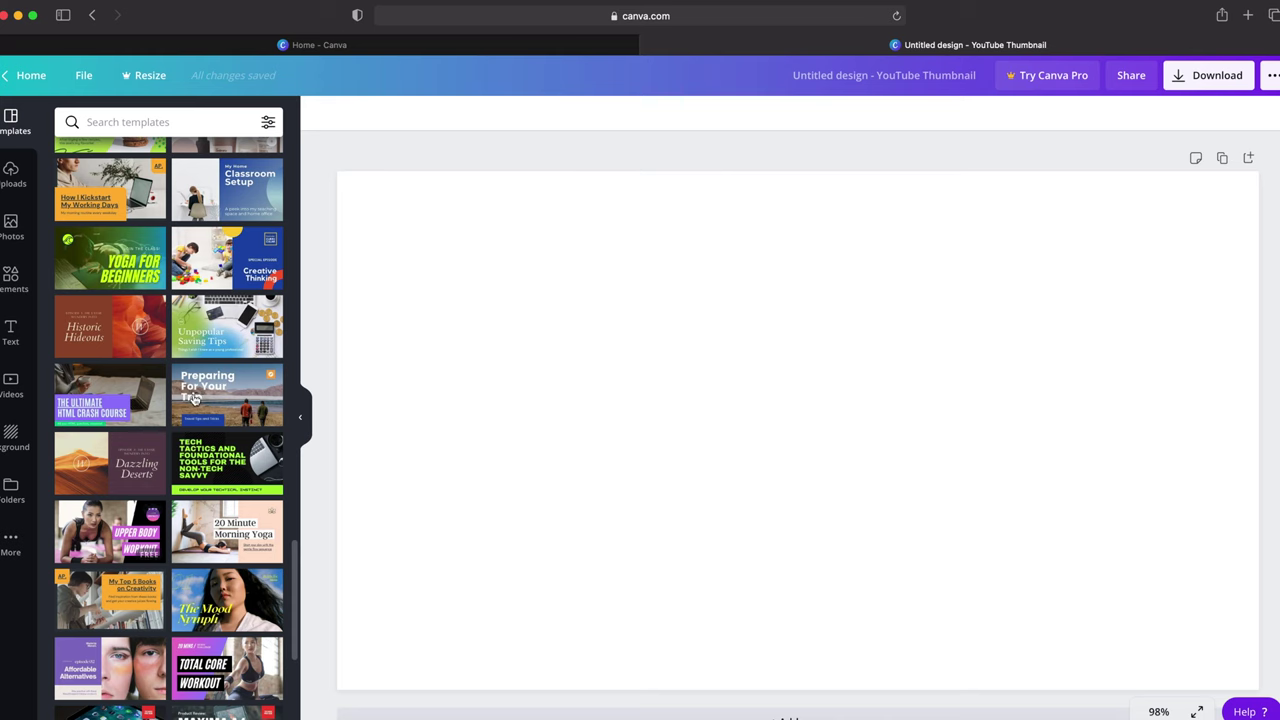
click(211, 327)
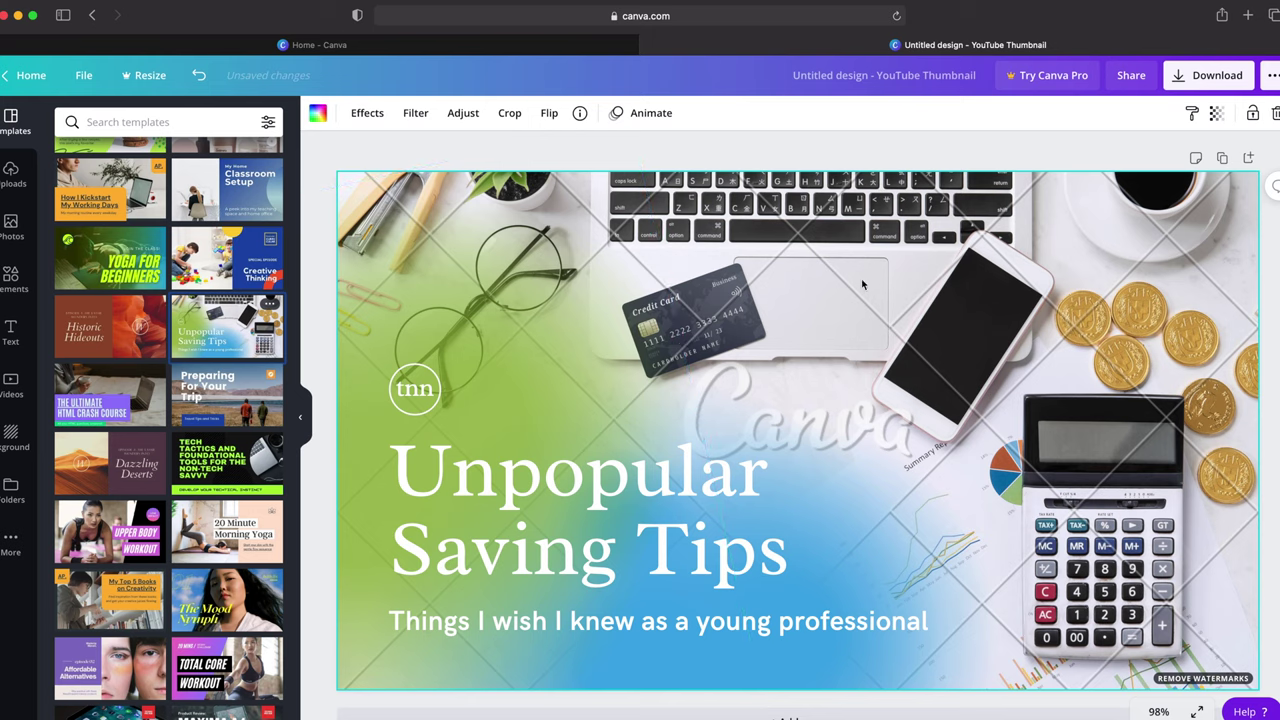
click(676, 474)
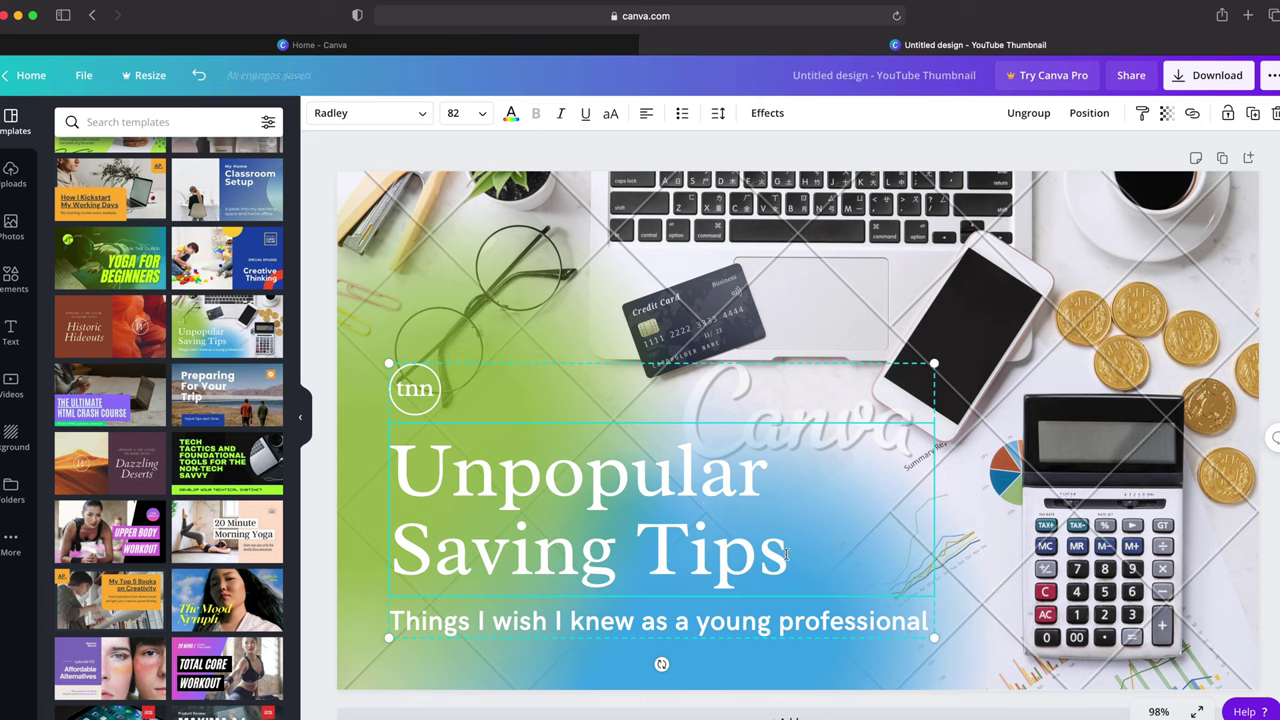
Replace the template headline with 'Is it possible ?'.
drag(786, 553, 392, 552)
key(ctrl+a)
key(BackSpace)
text(Is )
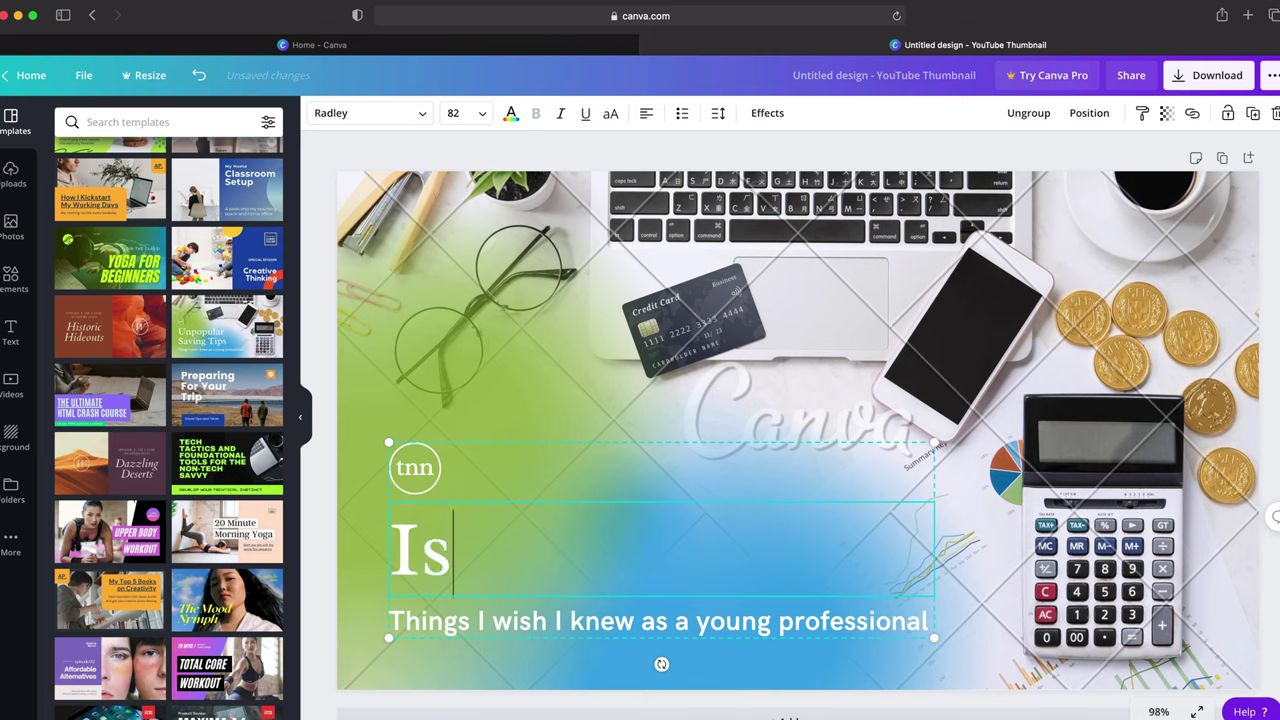
text(it poss)
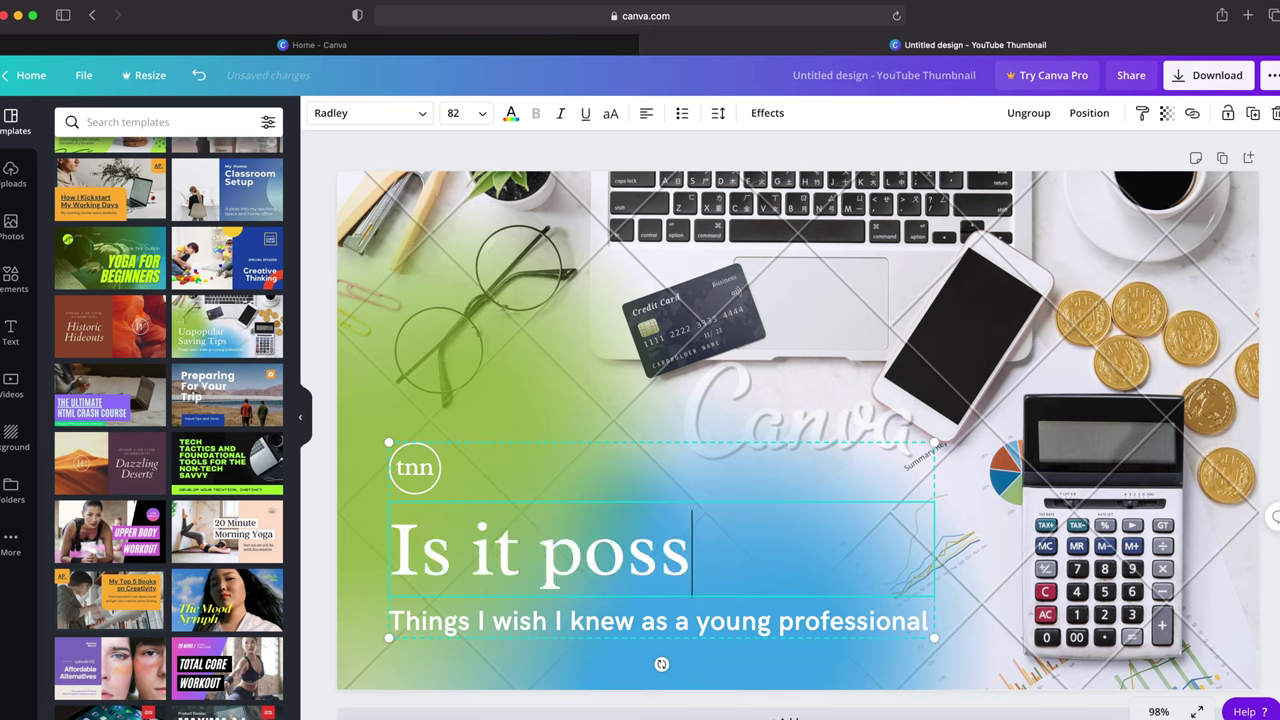
text(ible ?)
Change the subtitle to 'Making youtube thumbnail in minute !!'.
click(773, 623)
triple_click(773, 623)
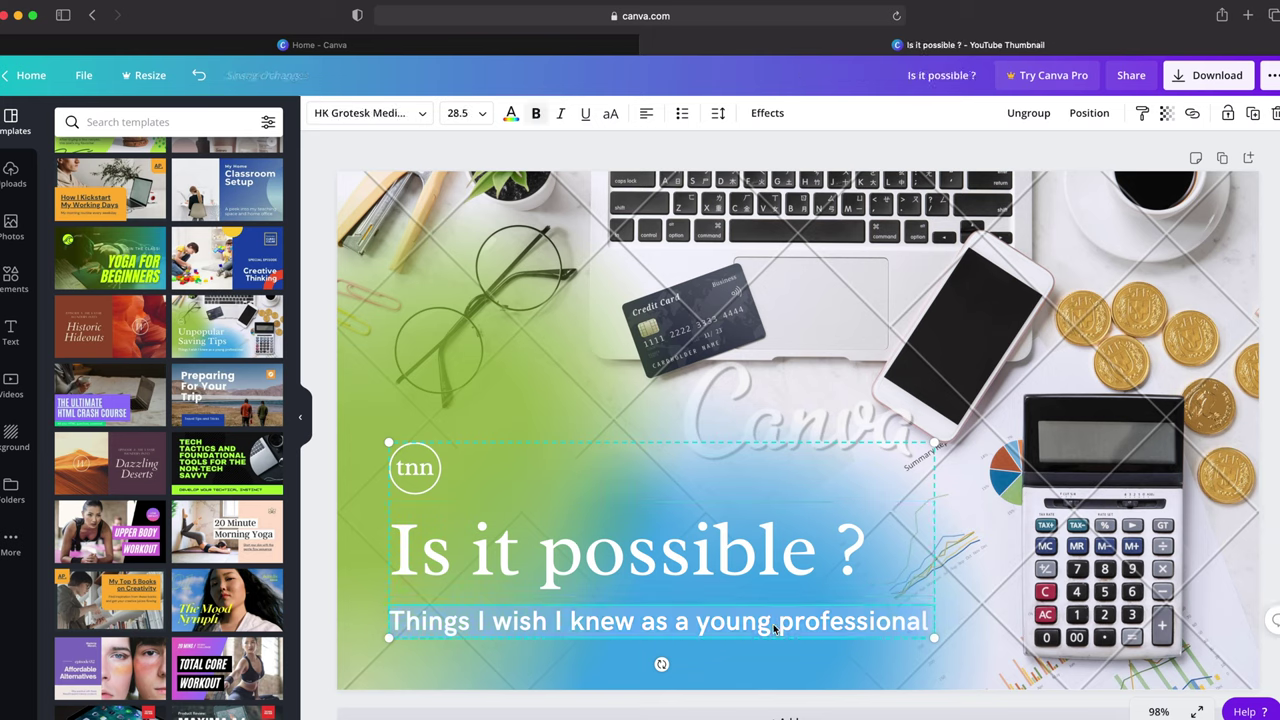
key(BackSpace)
text(Makig)
key(BackSpace)
key(BackSpace)
text(ng youtube thumbnail )
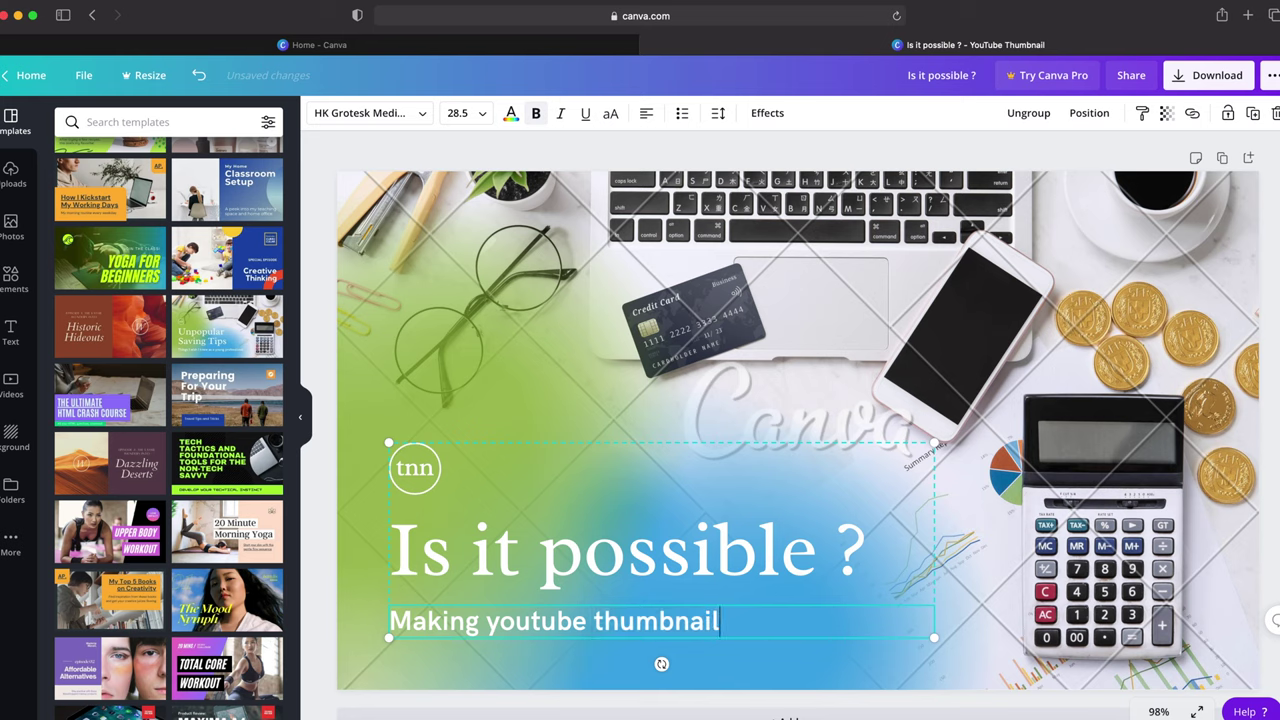
text(in mi)
text(nute )
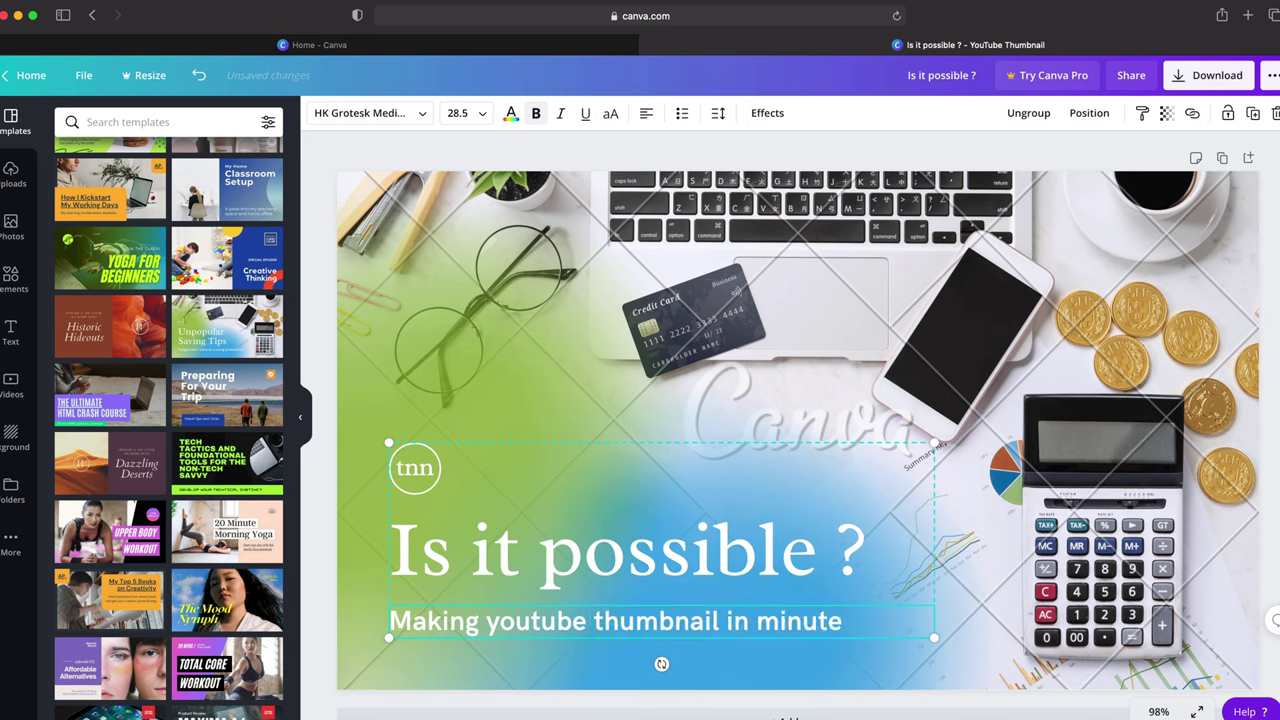
text(!!)
click(434, 466)
Delete the circle behind the tnn logo and clear the tnn text box.
key(Delete)
double_click(421, 478)
key(BackSpace)
key(BackSpace)
key(BackSpace)
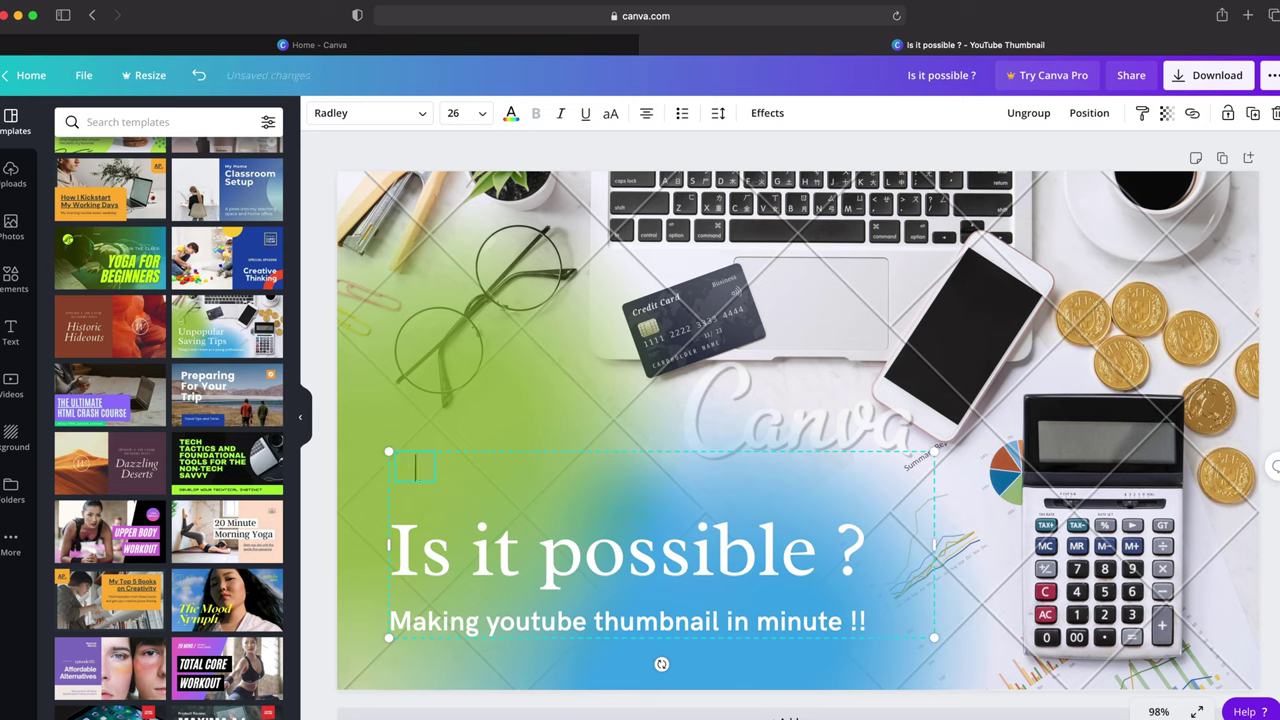
text(Kis)
text(hore)
key(BackSpace)
key(BackSpace)
key(BackSpace)
key(BackSpace)
key(BackSpace)
key(BackSpace)
key(BackSpace)
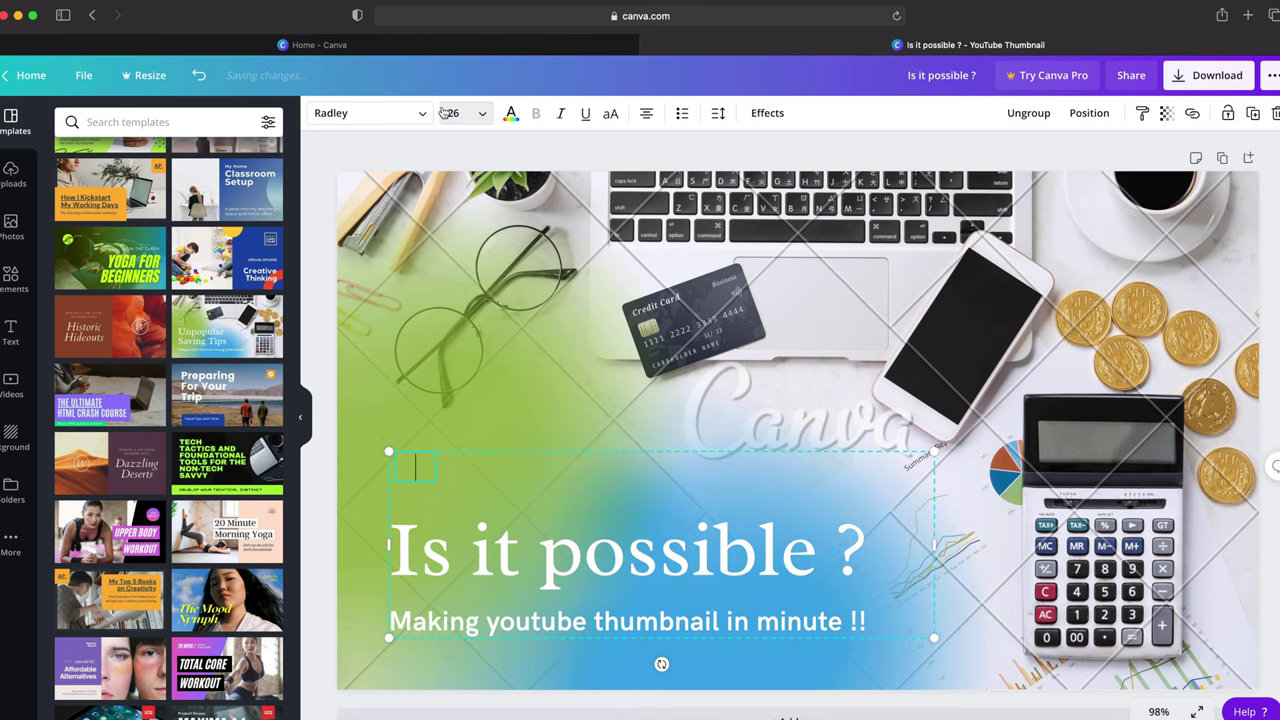
Set the emptied text box's font to Archivo Black and show its text effects.
click(401, 123)
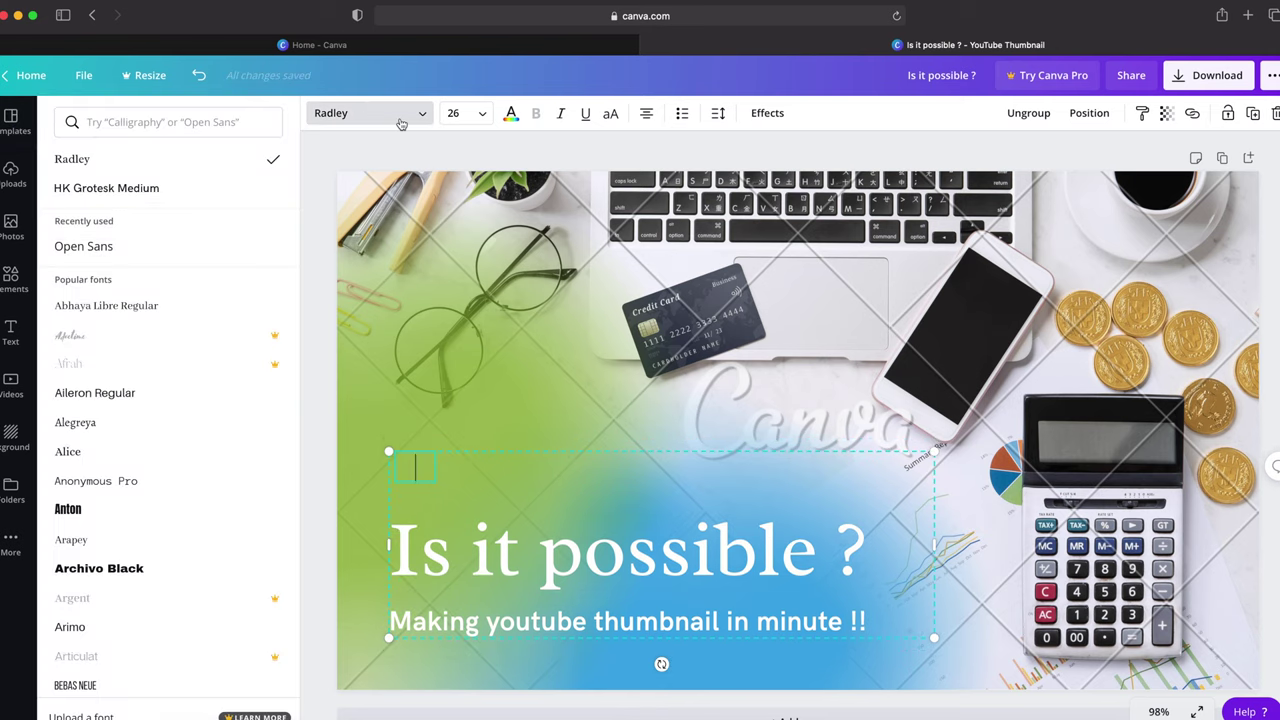
click(231, 305)
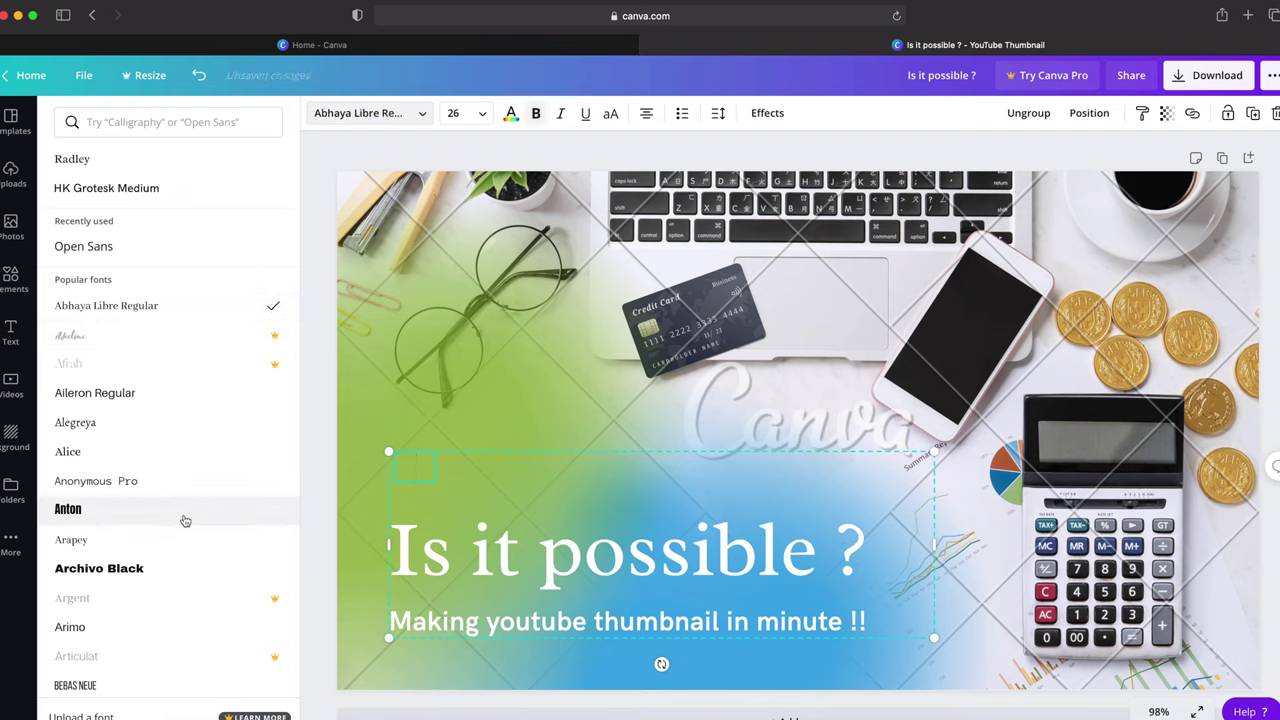
click(181, 566)
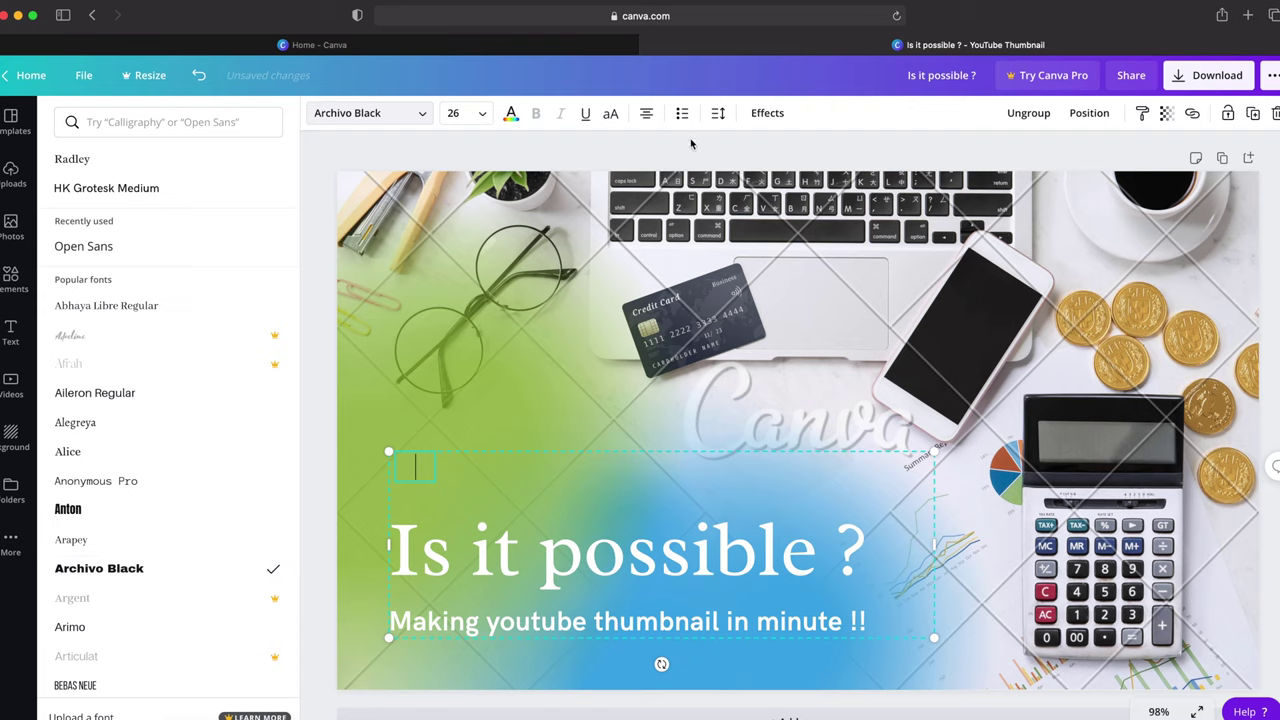
click(768, 118)
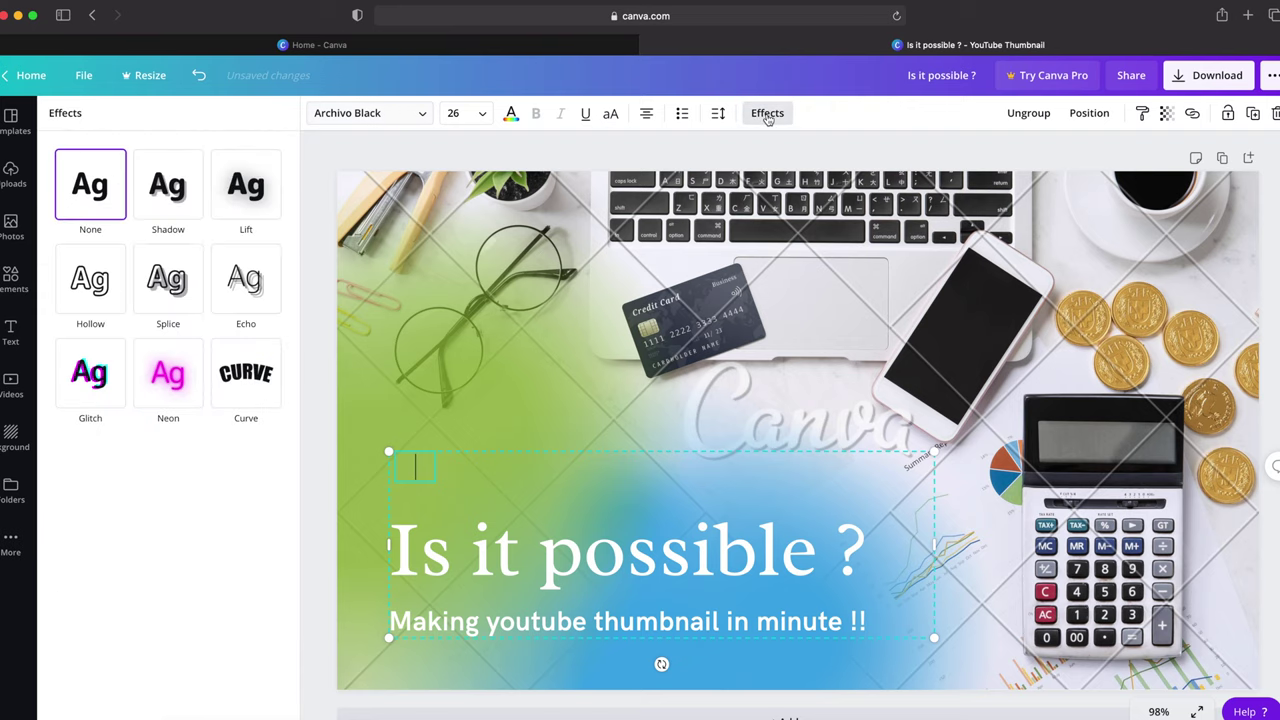
Apply the Echo effect and type 'kishorekumarvlog' as the vertical channel name.
click(238, 287)
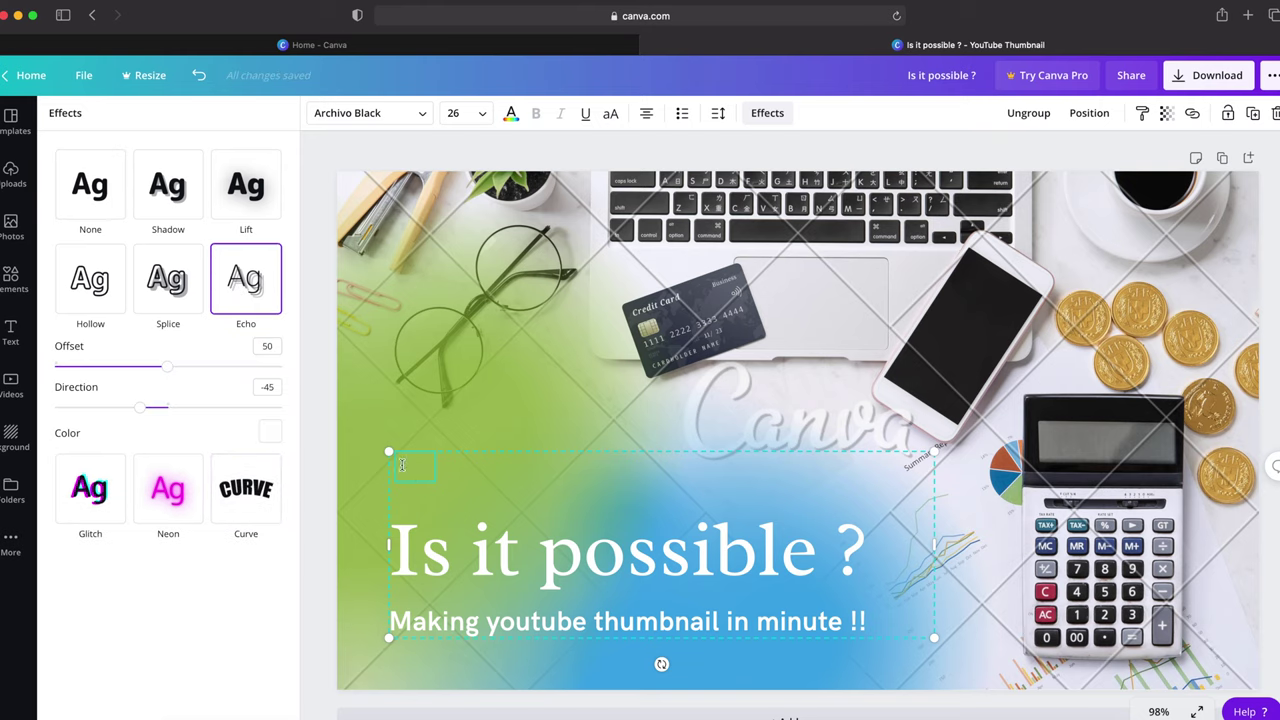
text(kishore)
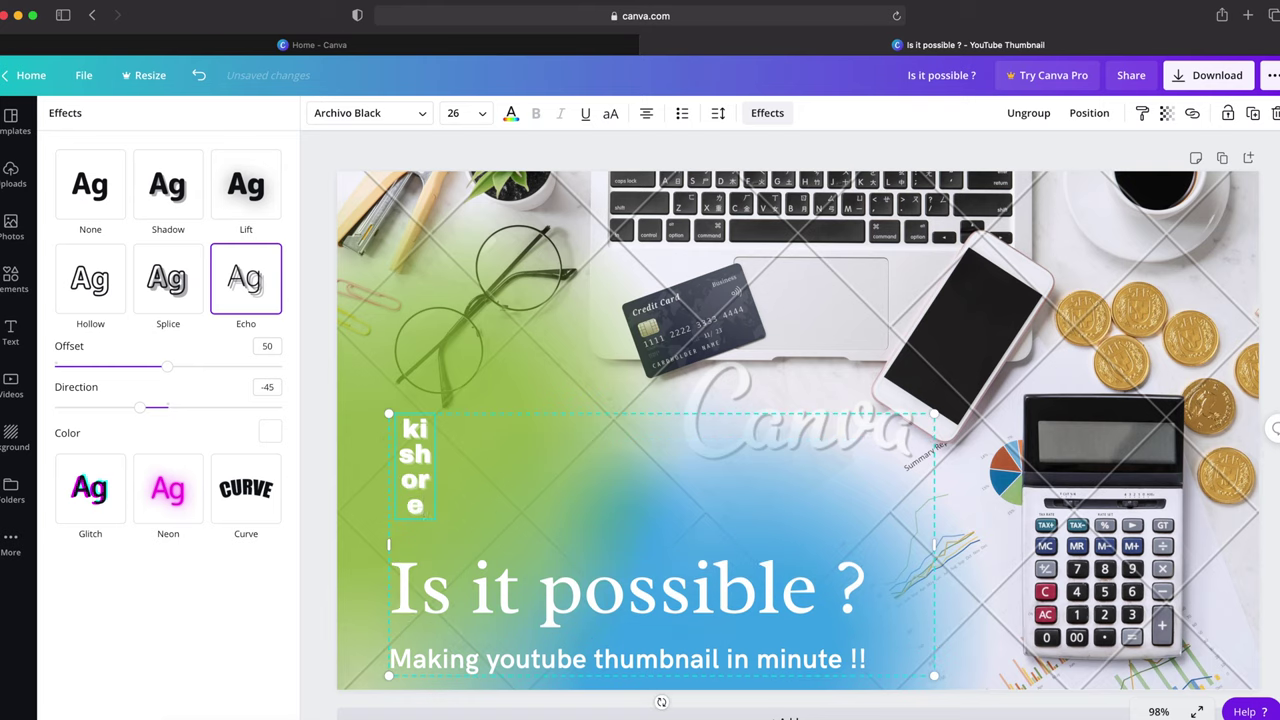
text(ku)
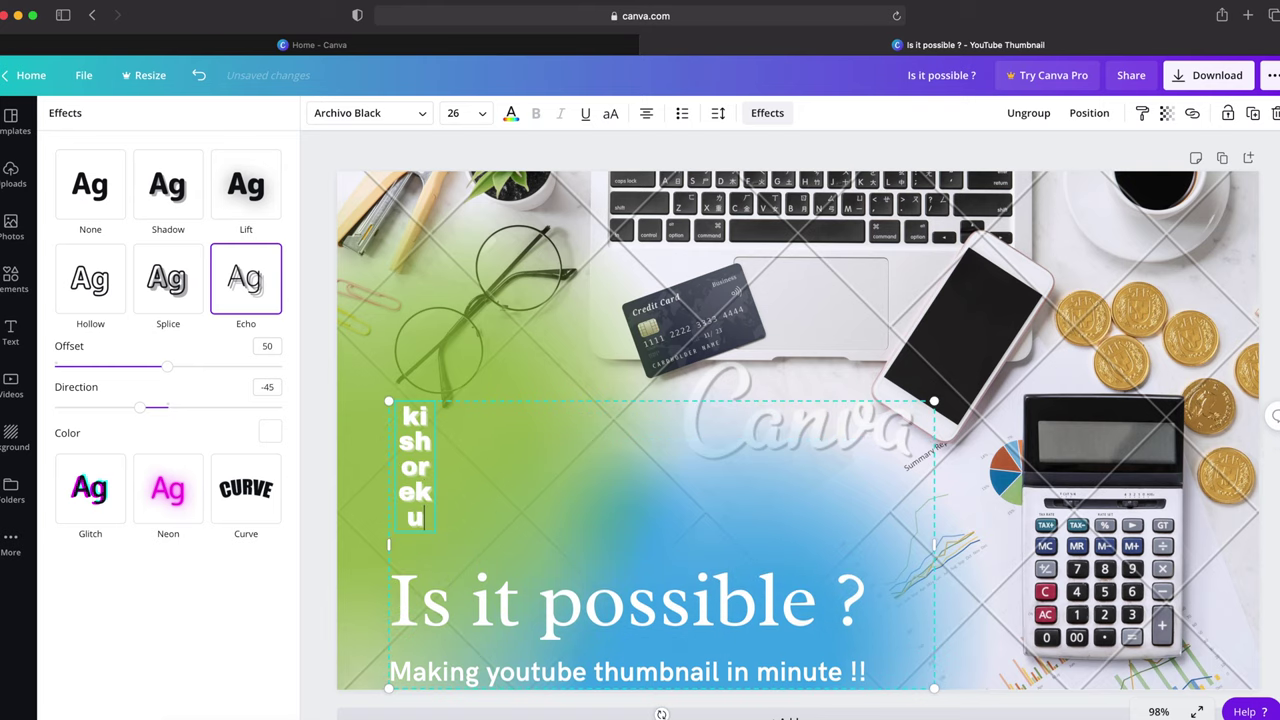
text(mar)
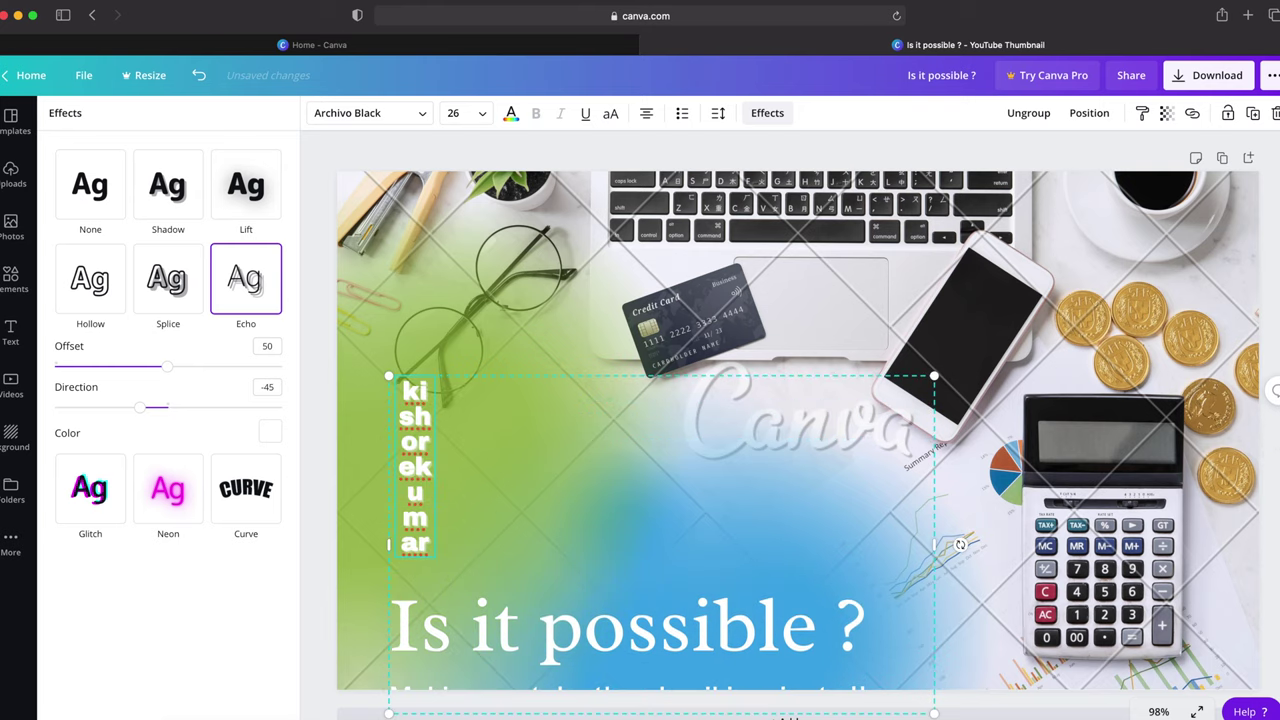
text(vlog)
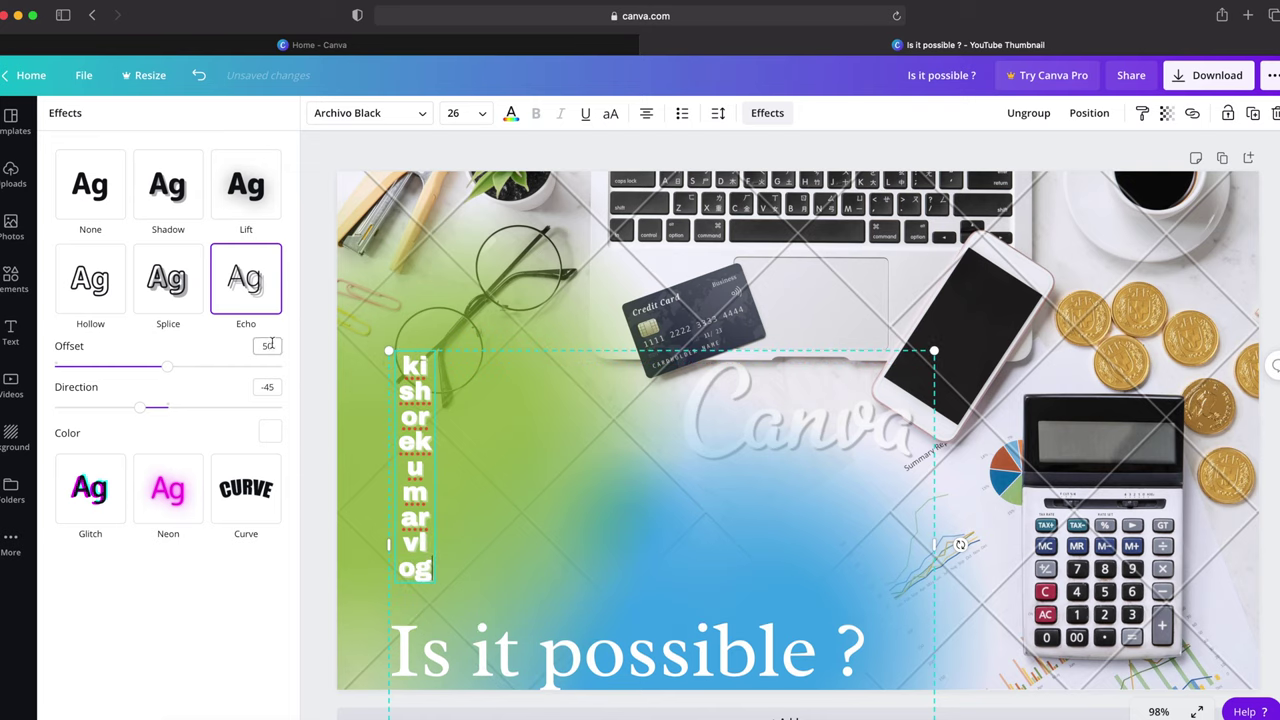
click(1089, 113)
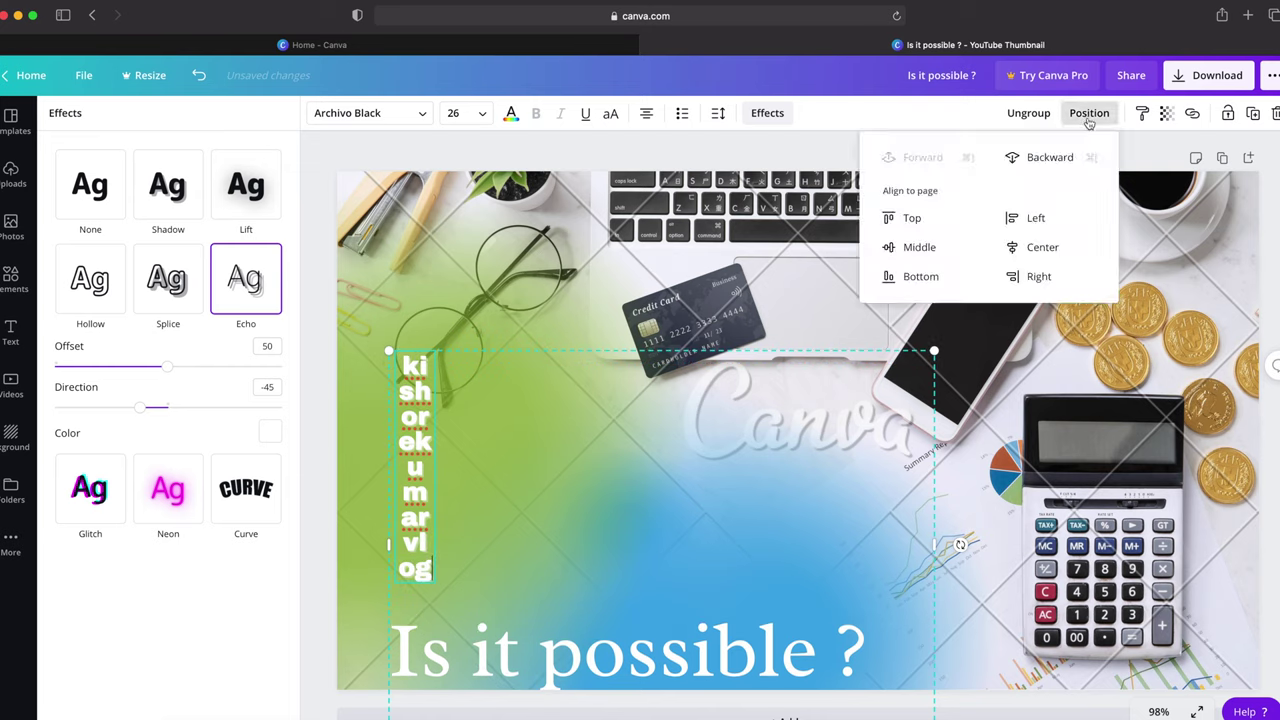
Align the text group to the page's top and left edges, then select the vertical channel name.
click(931, 220)
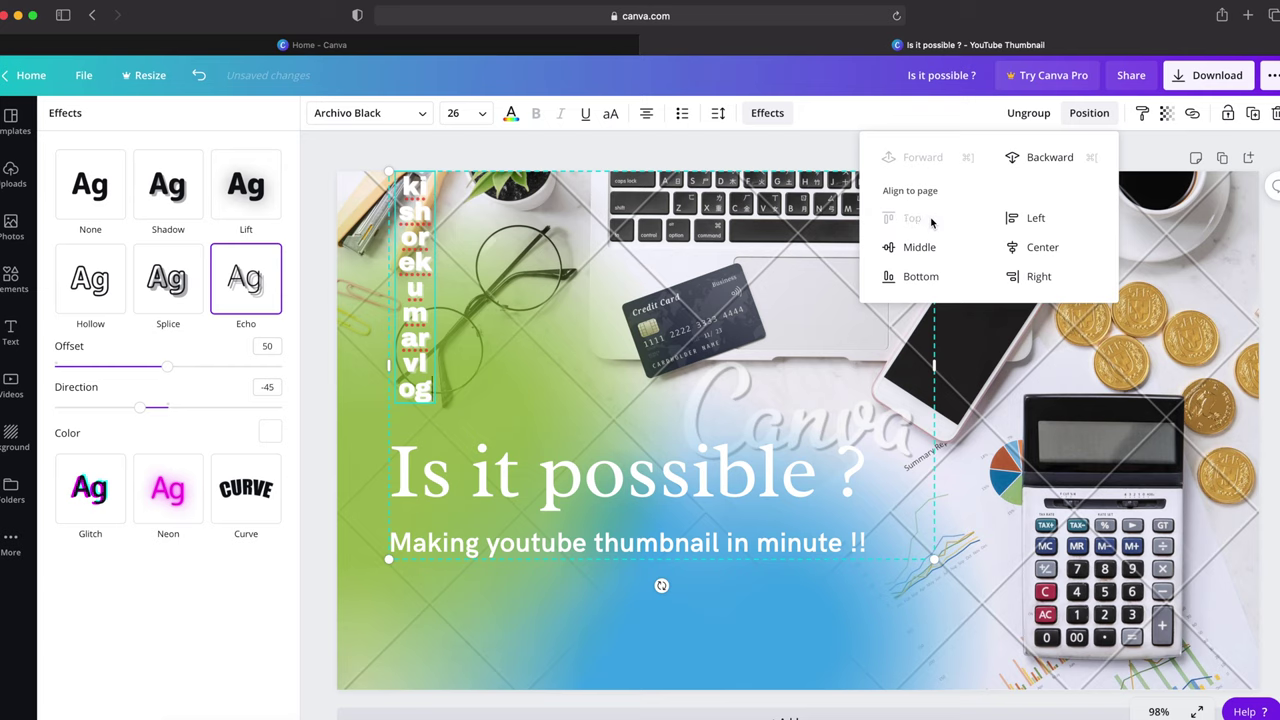
click(1035, 222)
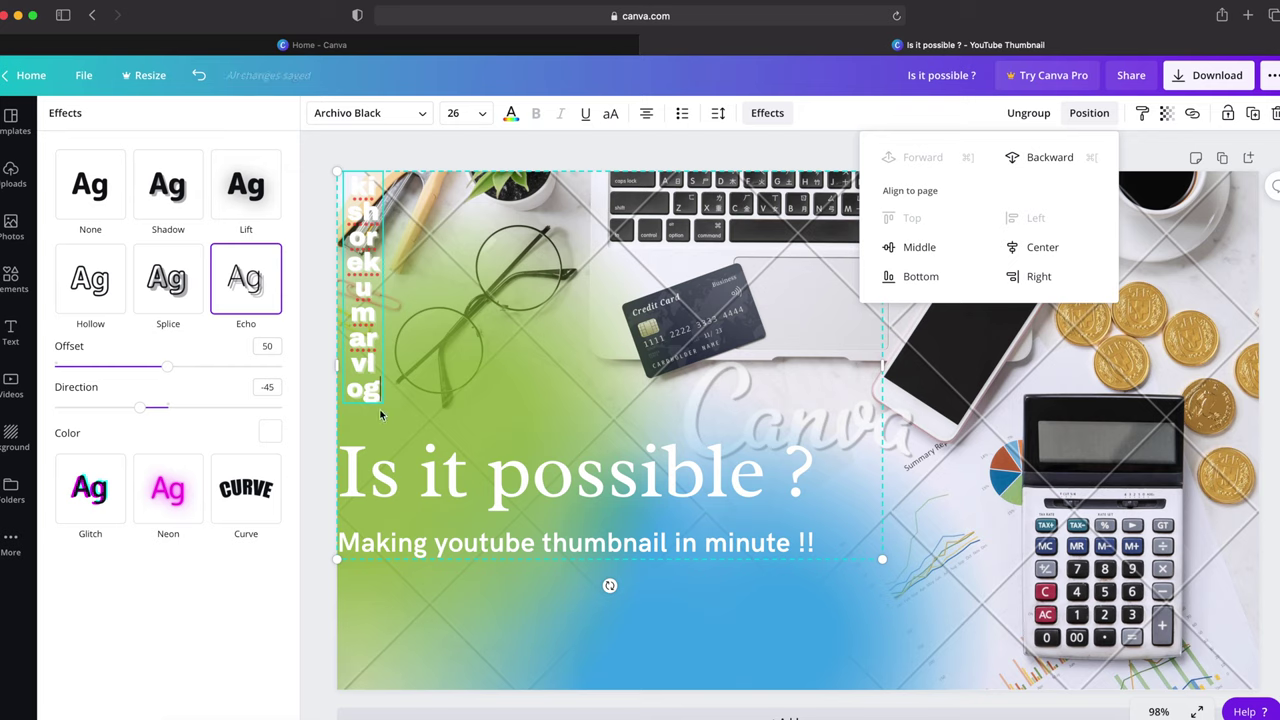
click(420, 416)
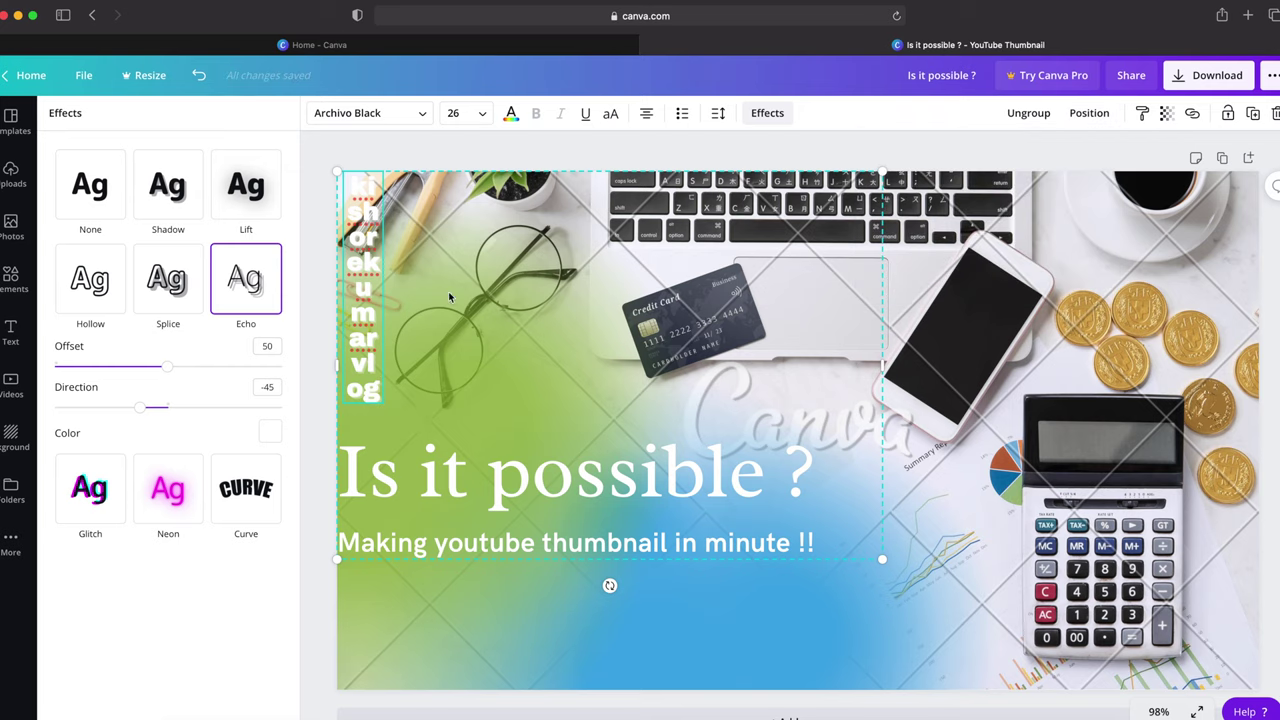
double_click(369, 273)
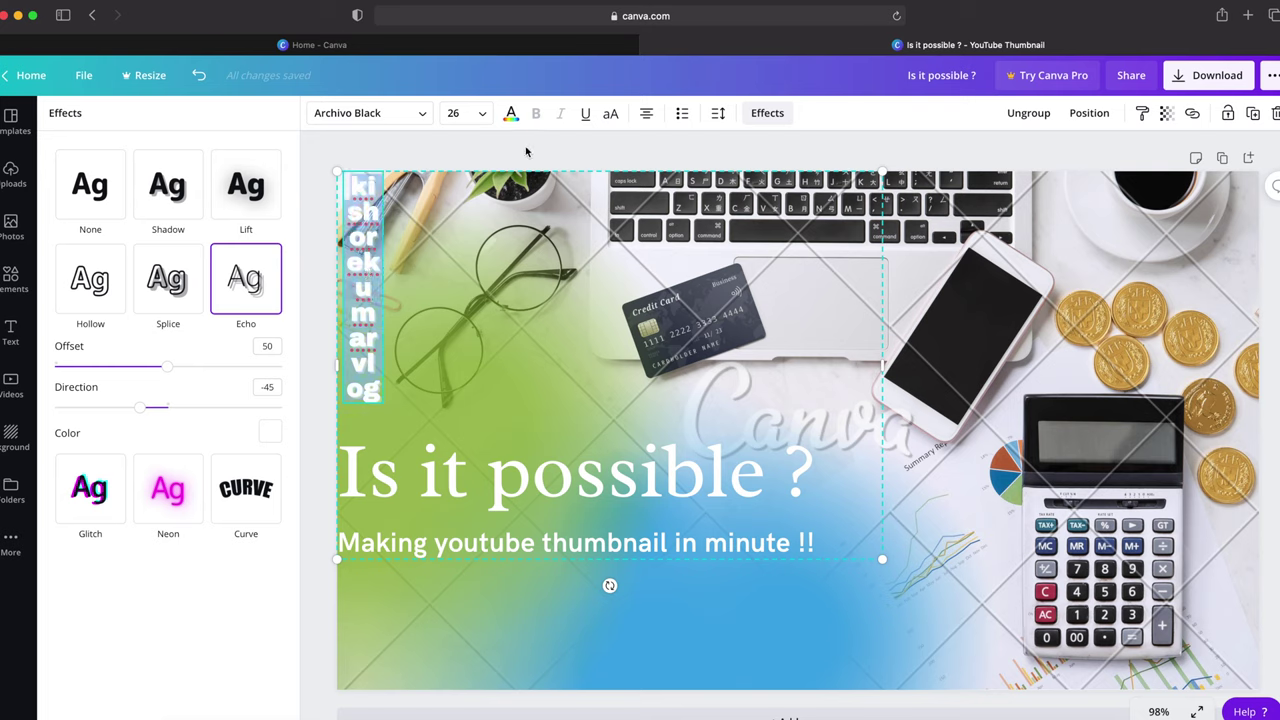
click(510, 113)
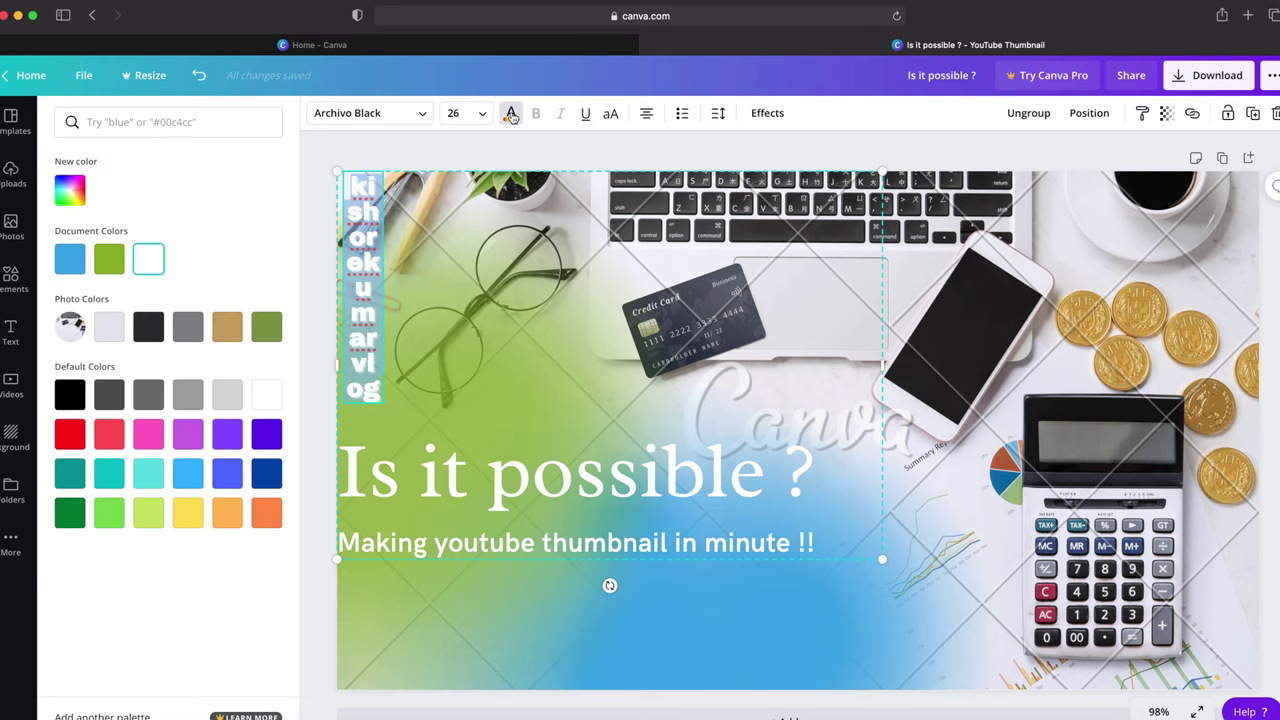
Colour the vertical channel name red and bring up the download options.
click(109, 436)
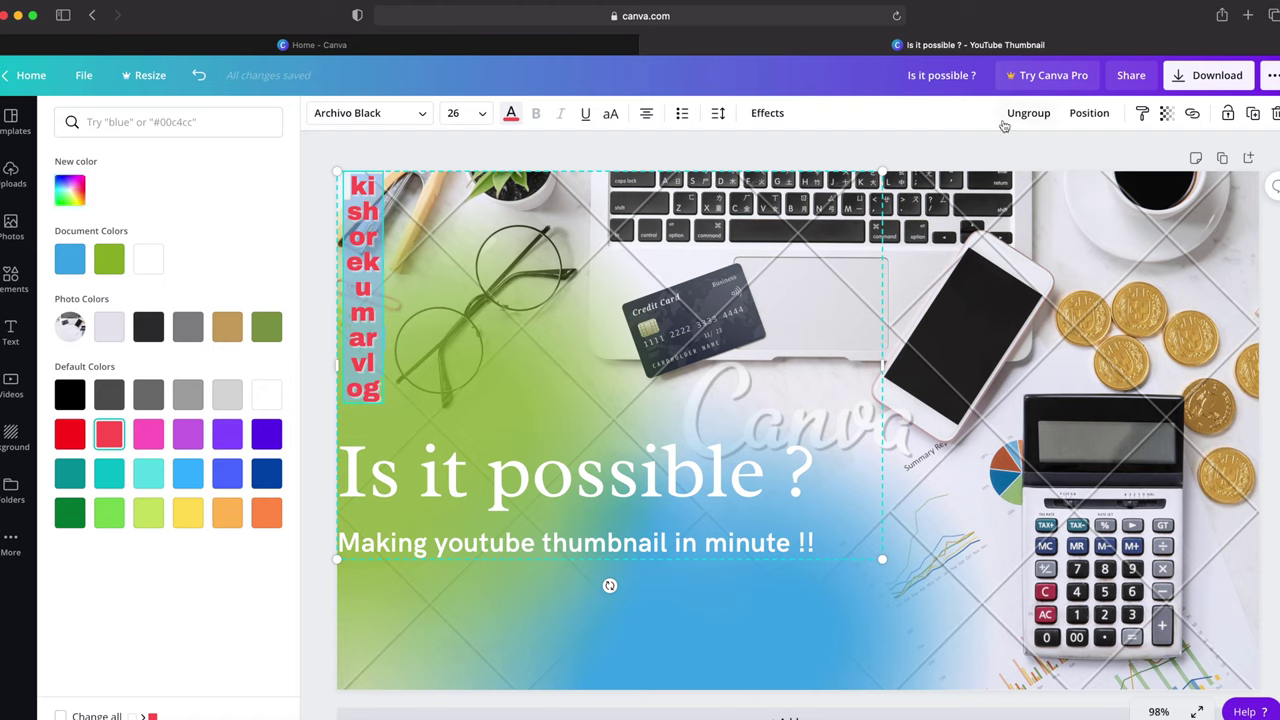
click(1210, 82)
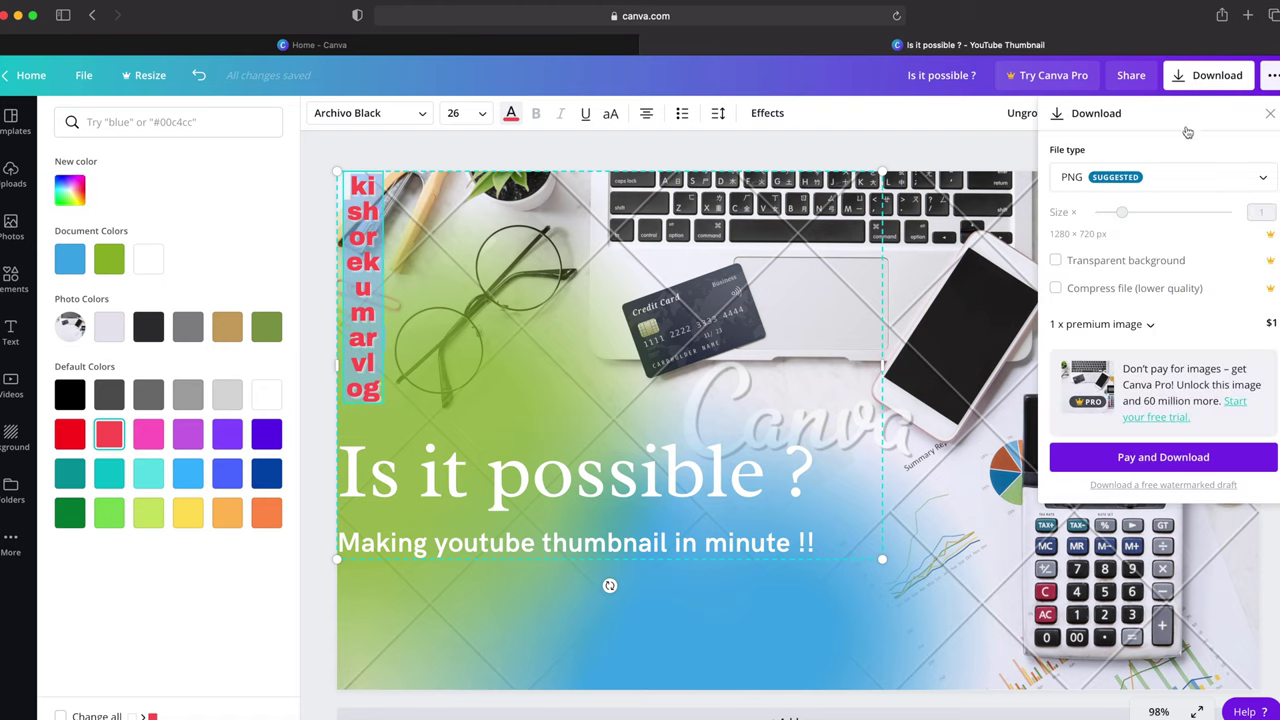
click(1163, 181)
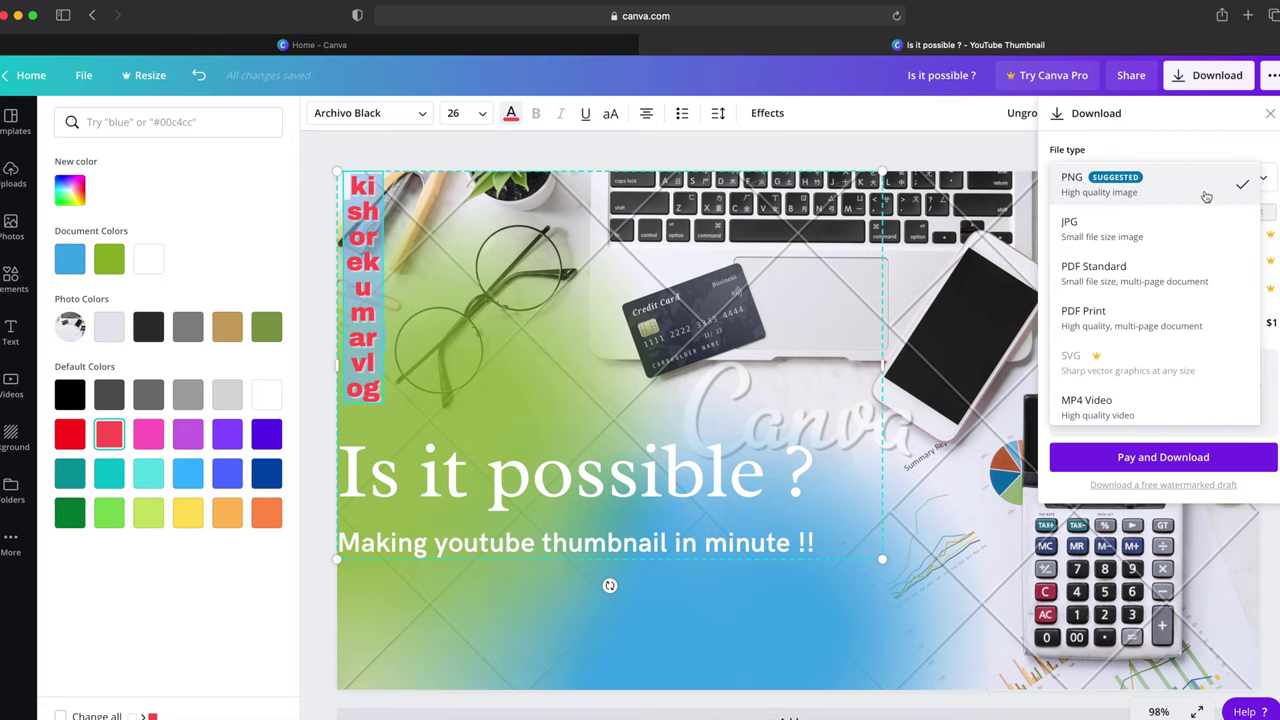
click(1212, 176)
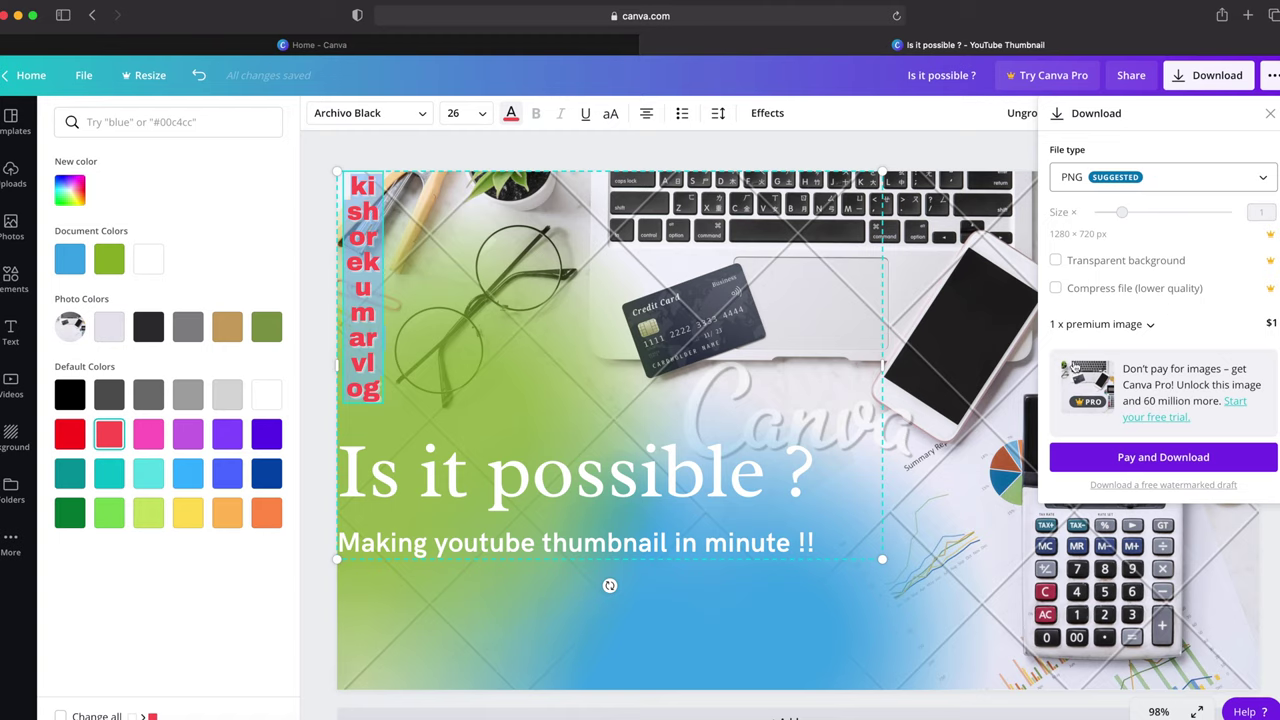
click(1056, 261)
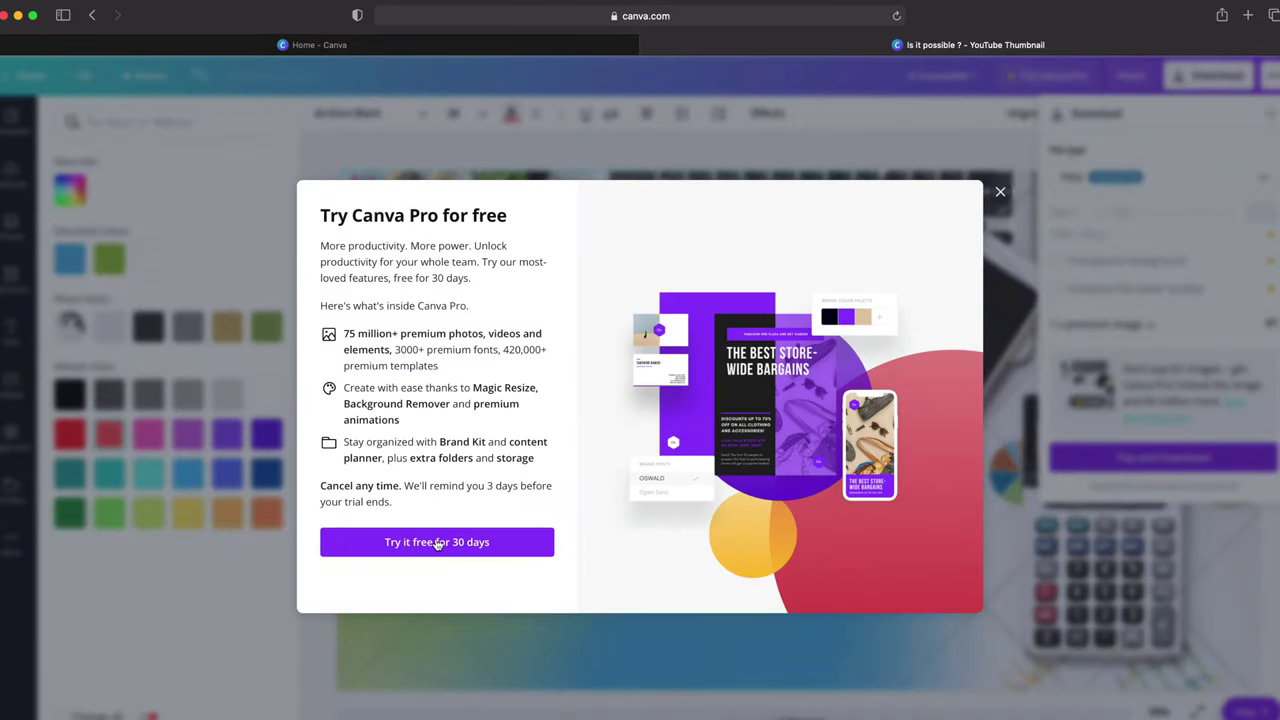
click(1001, 193)
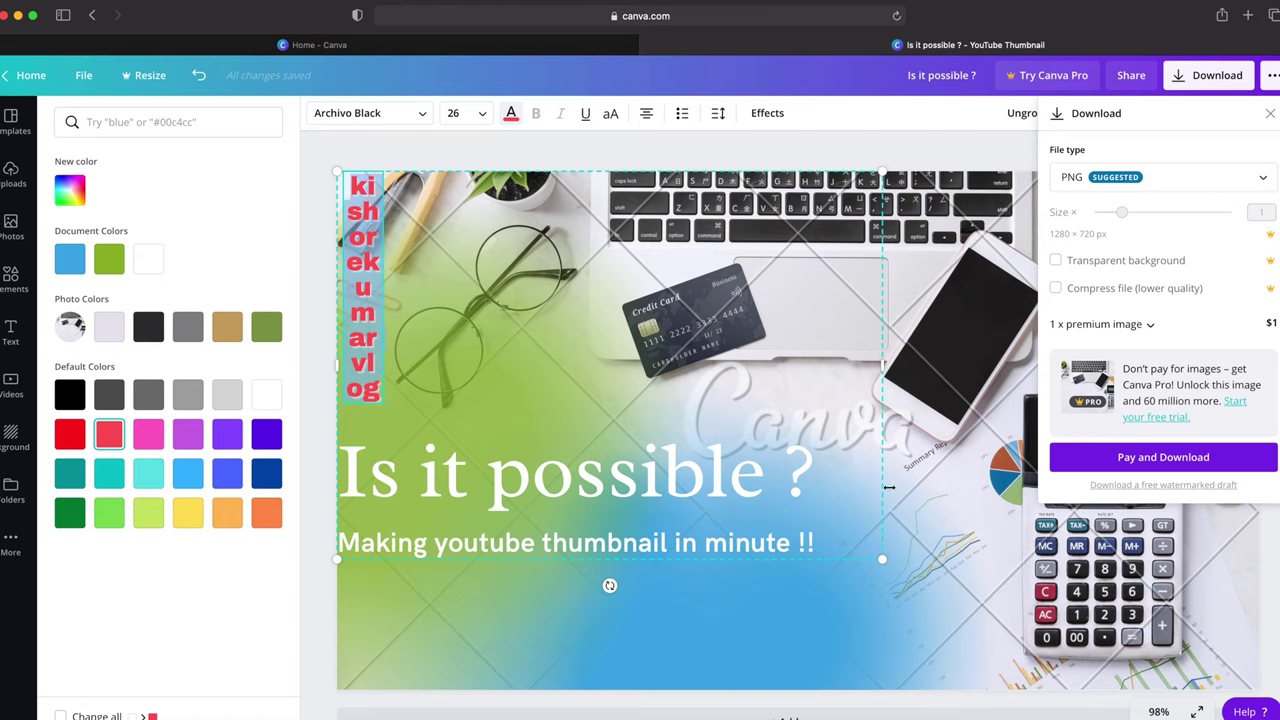
click(1270, 113)
click(1222, 80)
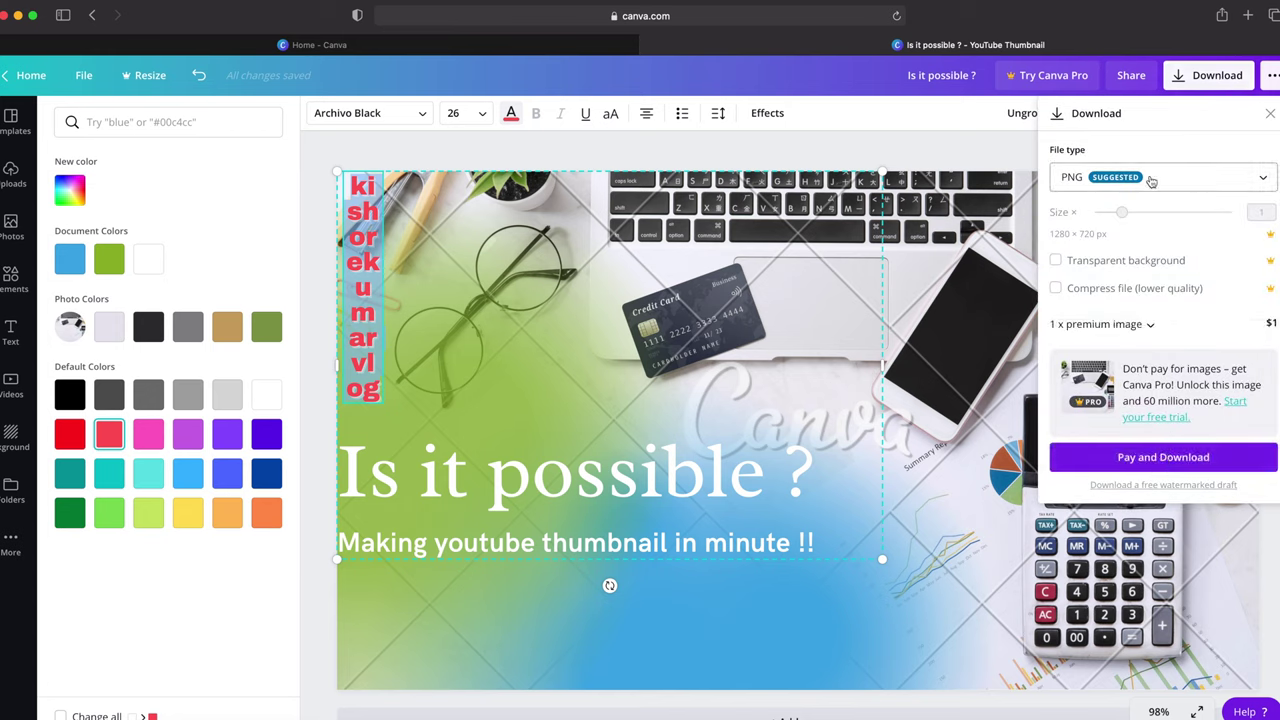
Download the watermarked draft 'Is it possible ?.png', then close the preview and promo.
click(1147, 486)
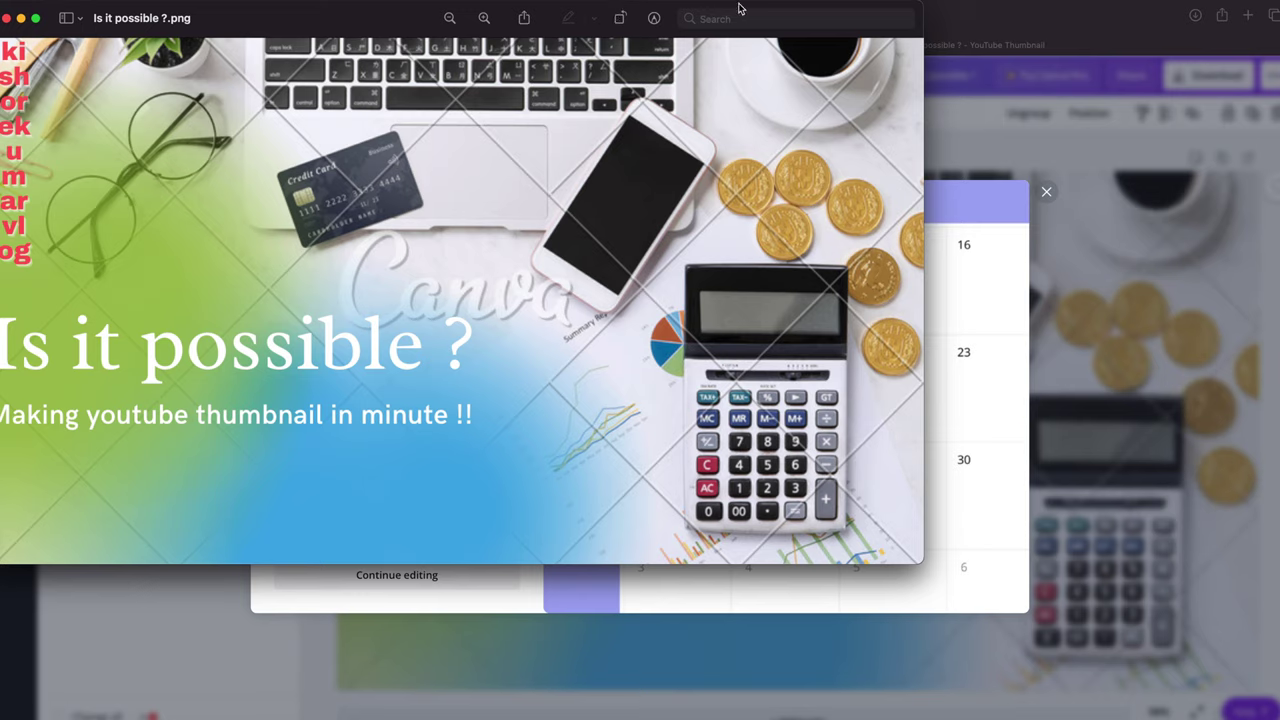
click(7, 19)
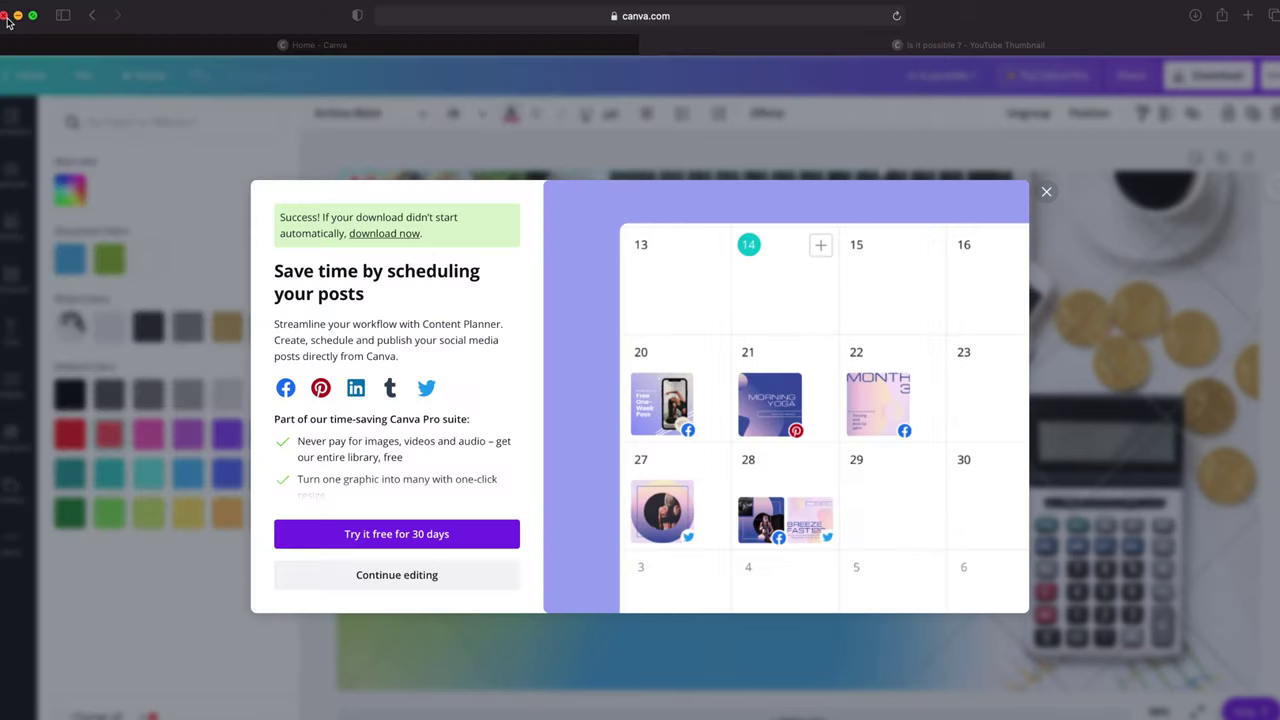
click(1046, 192)
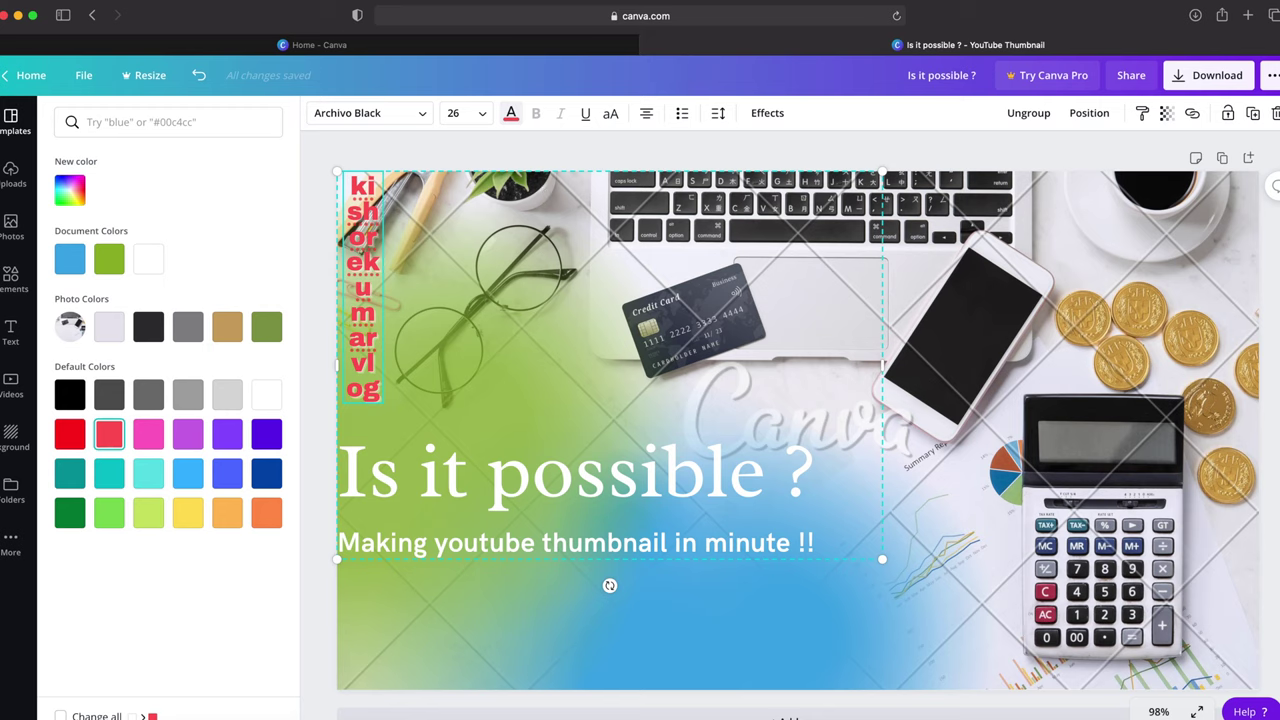
Switch the side panel to Uploads and scroll down to the full moon photo.
click(12, 120)
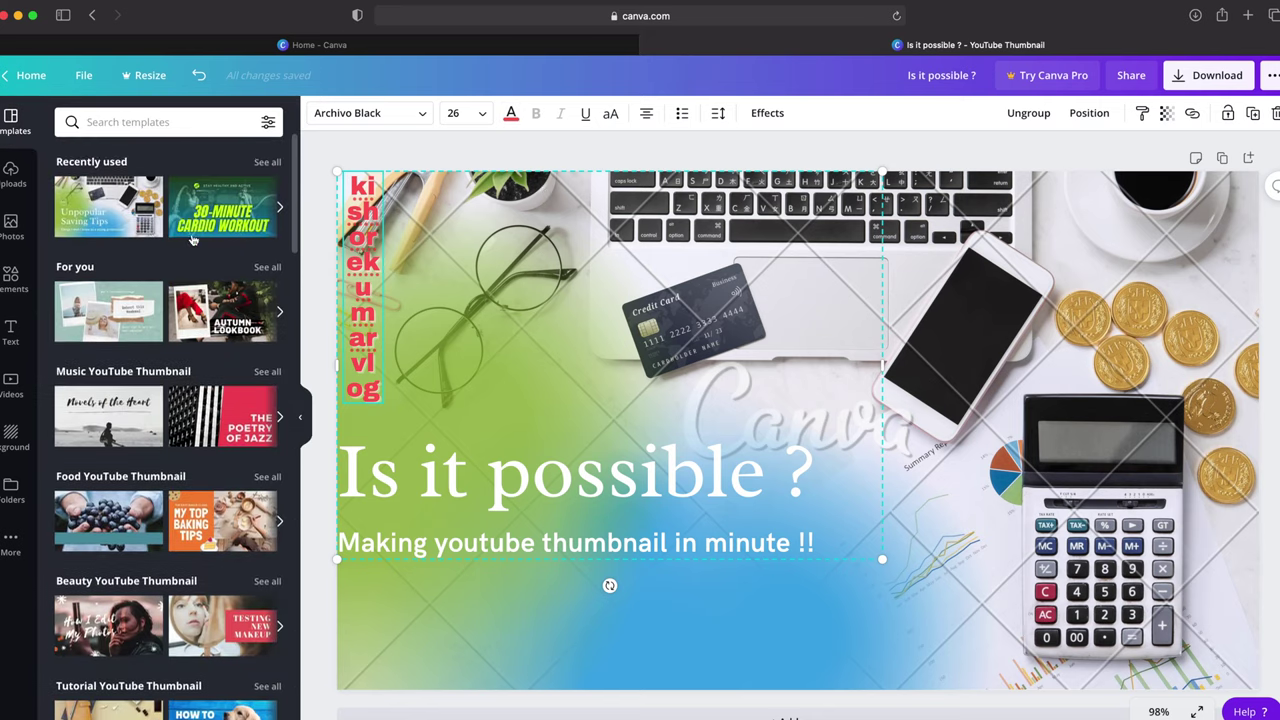
click(18, 229)
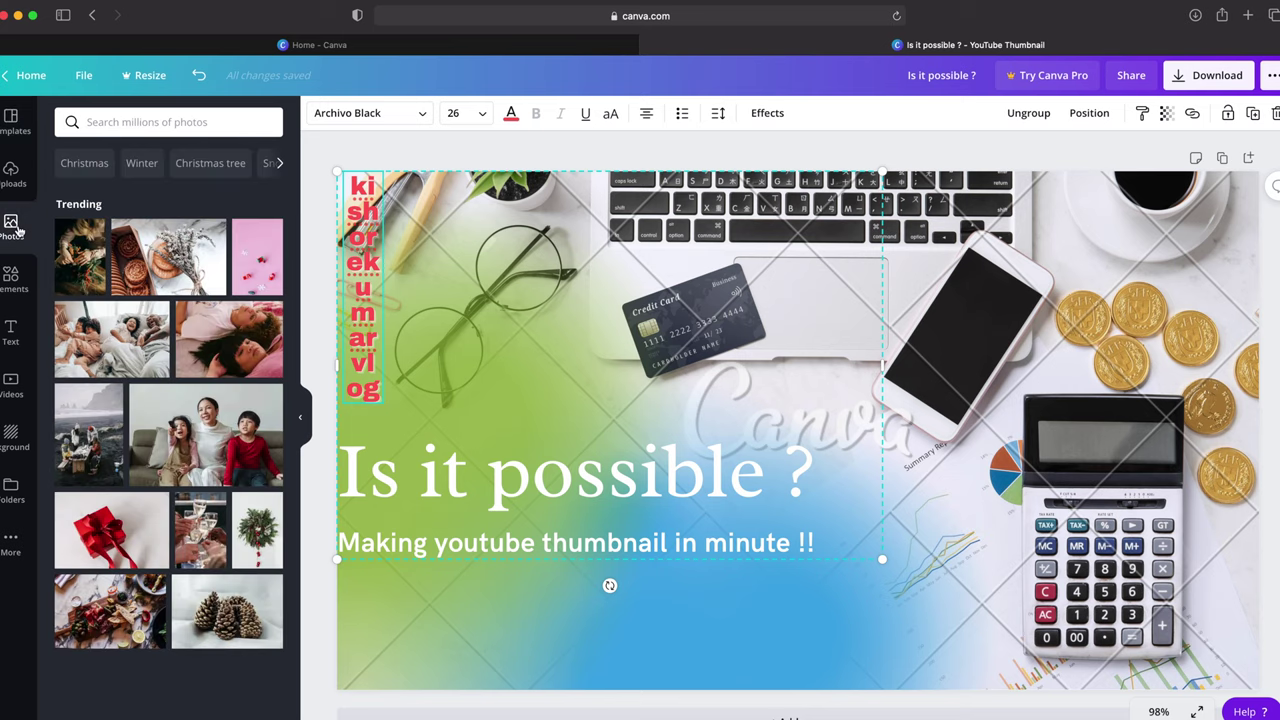
click(12, 178)
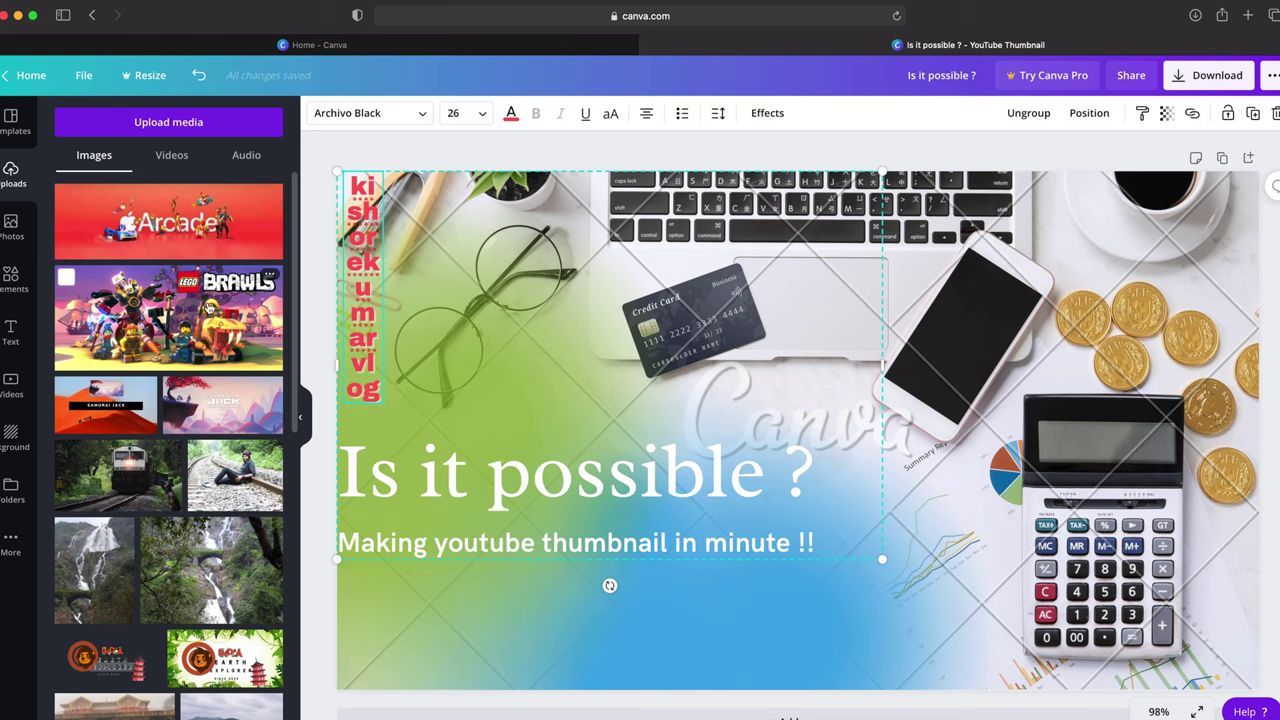
scroll(209, 310, down, 4)
scroll(209, 310, down, 2)
scroll(207, 310, down, 3)
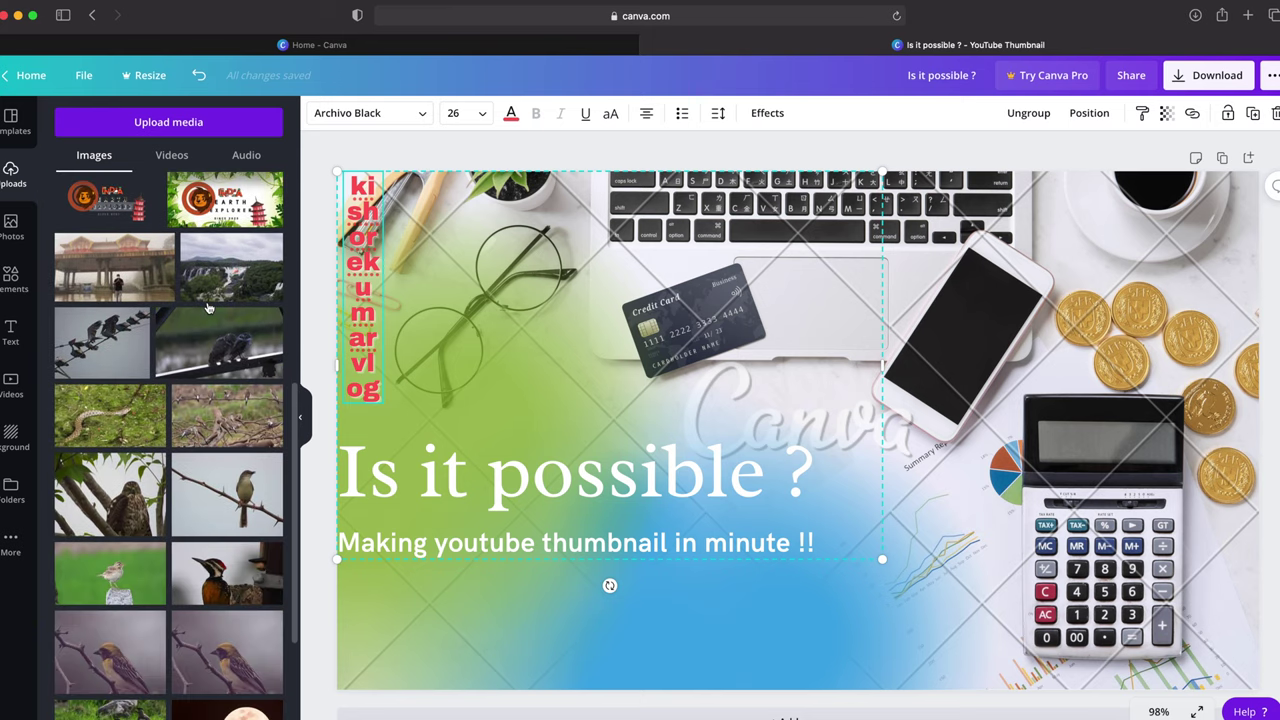
scroll(207, 301, down, 3)
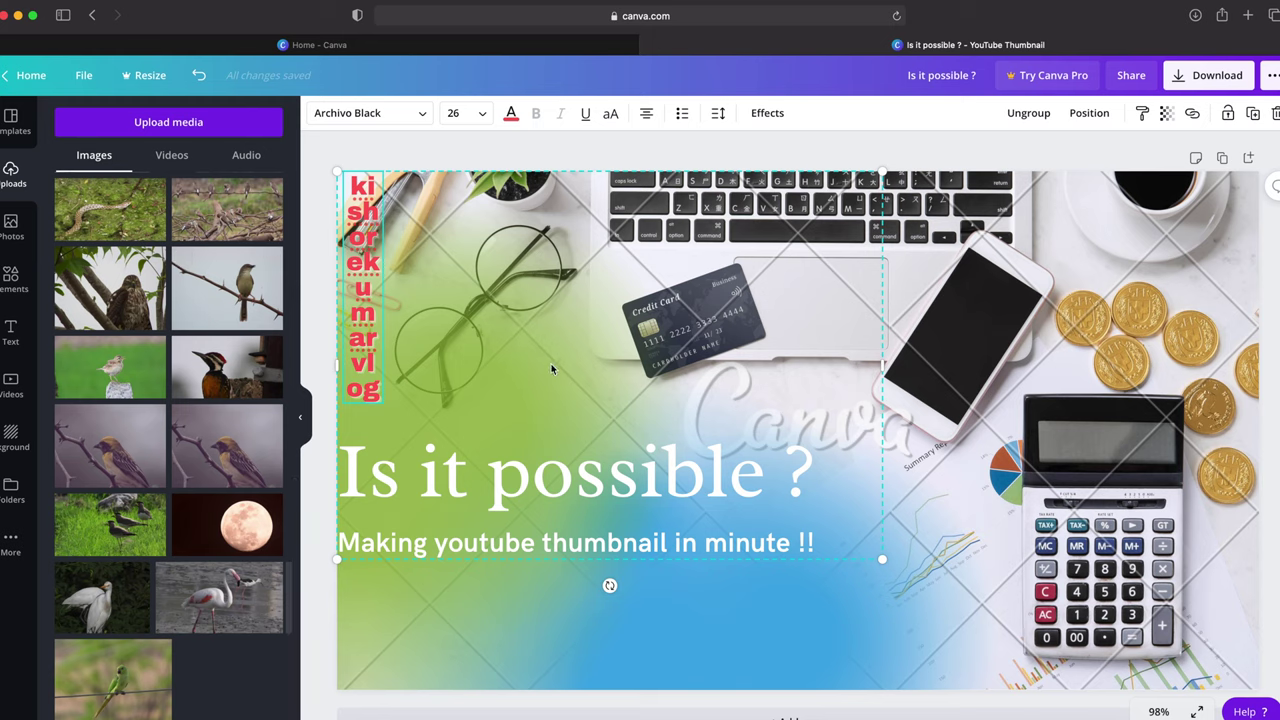
key(Delete)
Delete the watermark image, desk photo, 'Is it possible ?' title and blue gradient image.
click(485, 231)
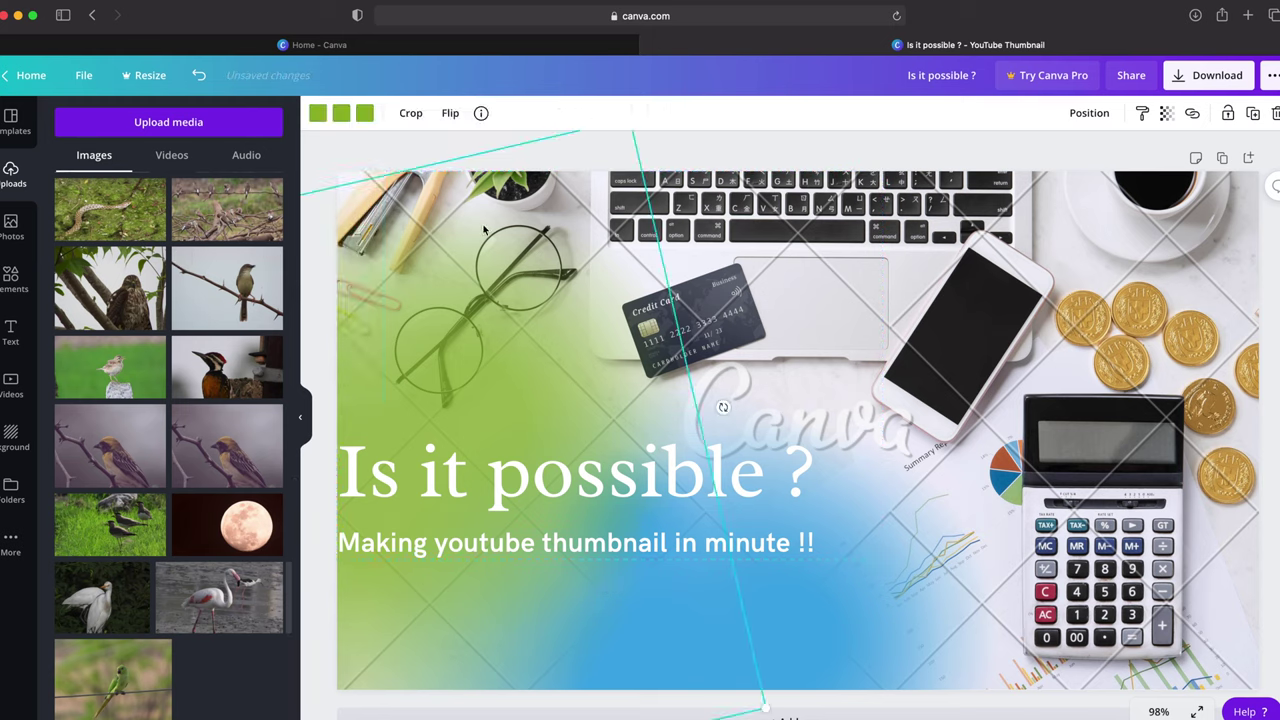
key(Delete)
click(485, 231)
key(Delete)
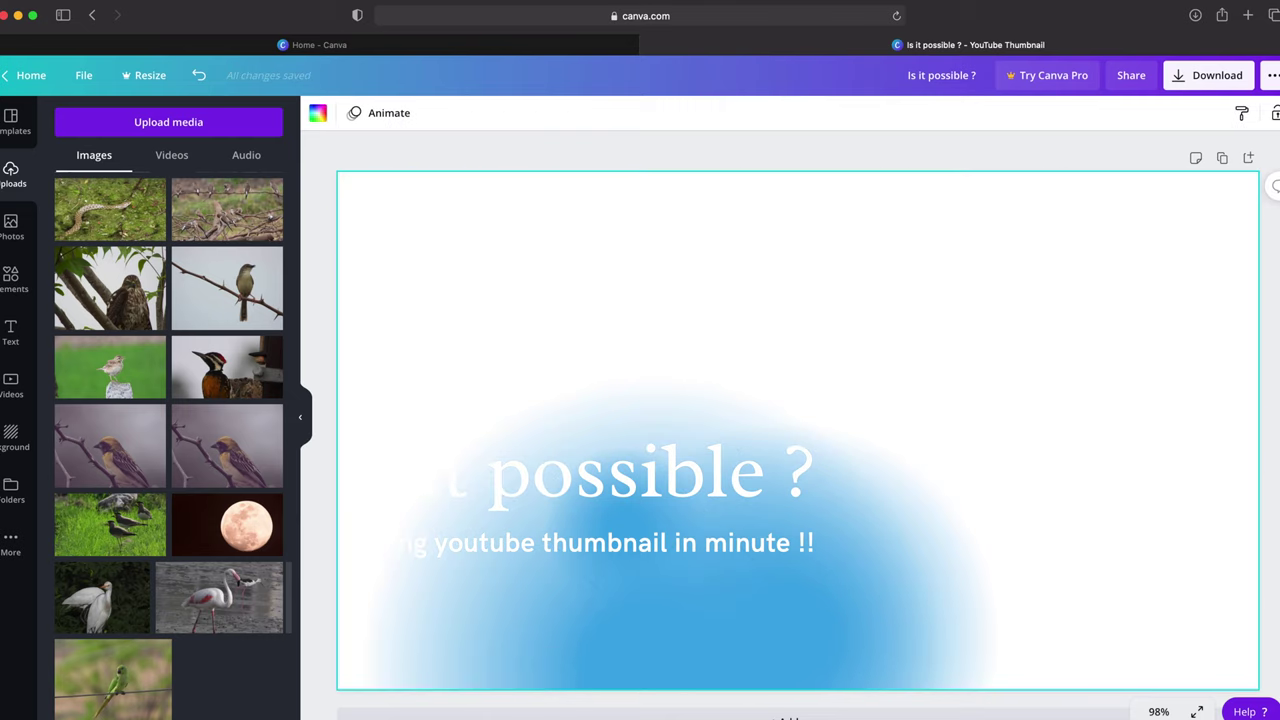
click(620, 475)
key(Delete)
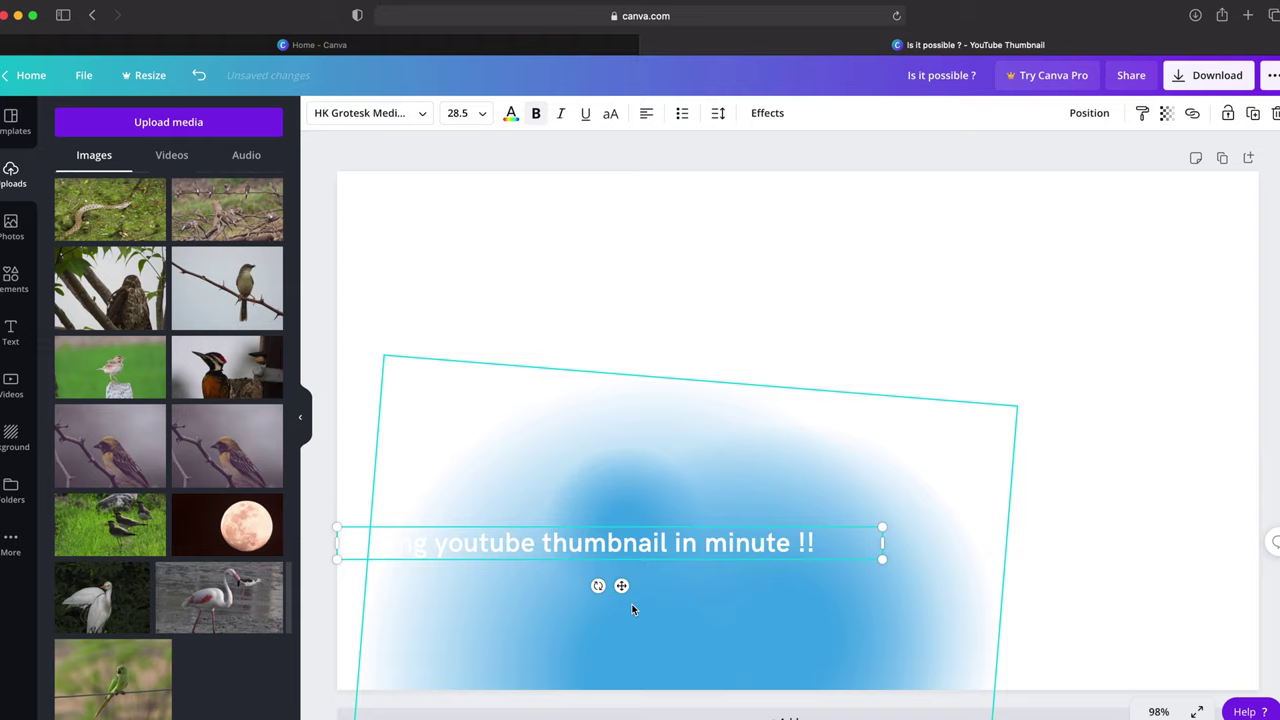
click(631, 603)
key(Delete)
click(625, 377)
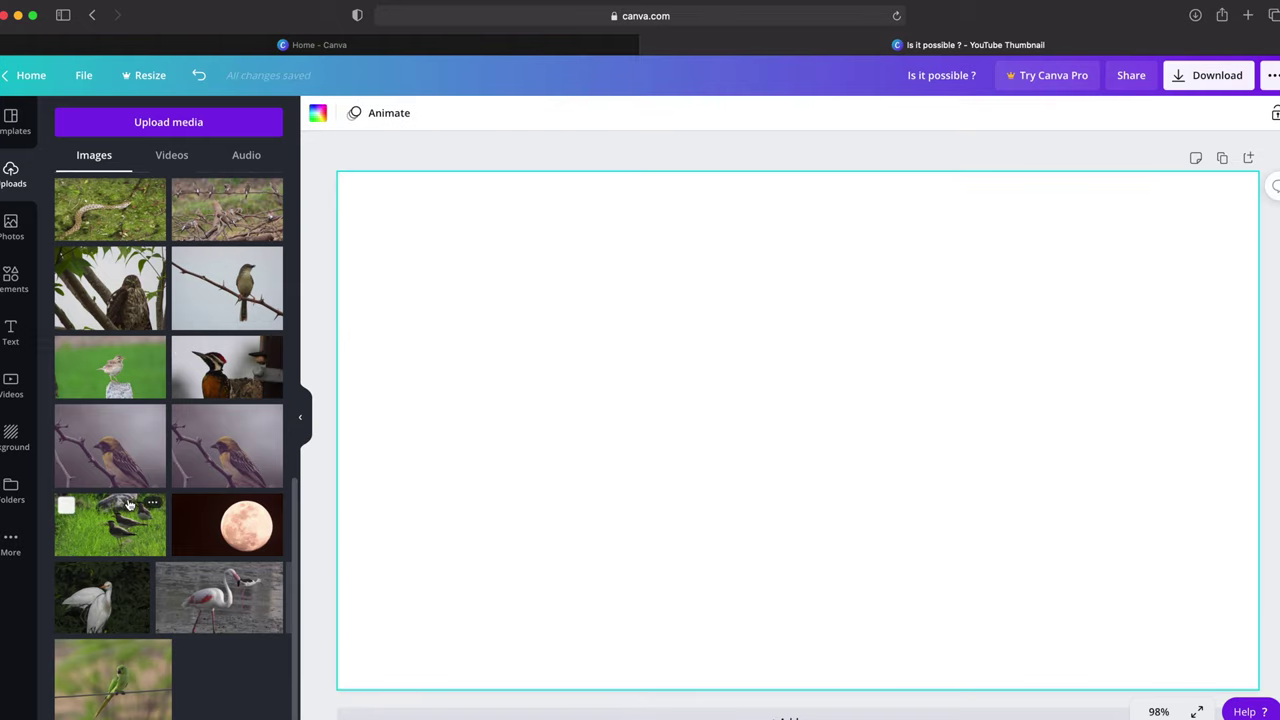
Add the moon photo, remove the leftover subtitle, and stretch the moon to fill the canvas.
click(214, 524)
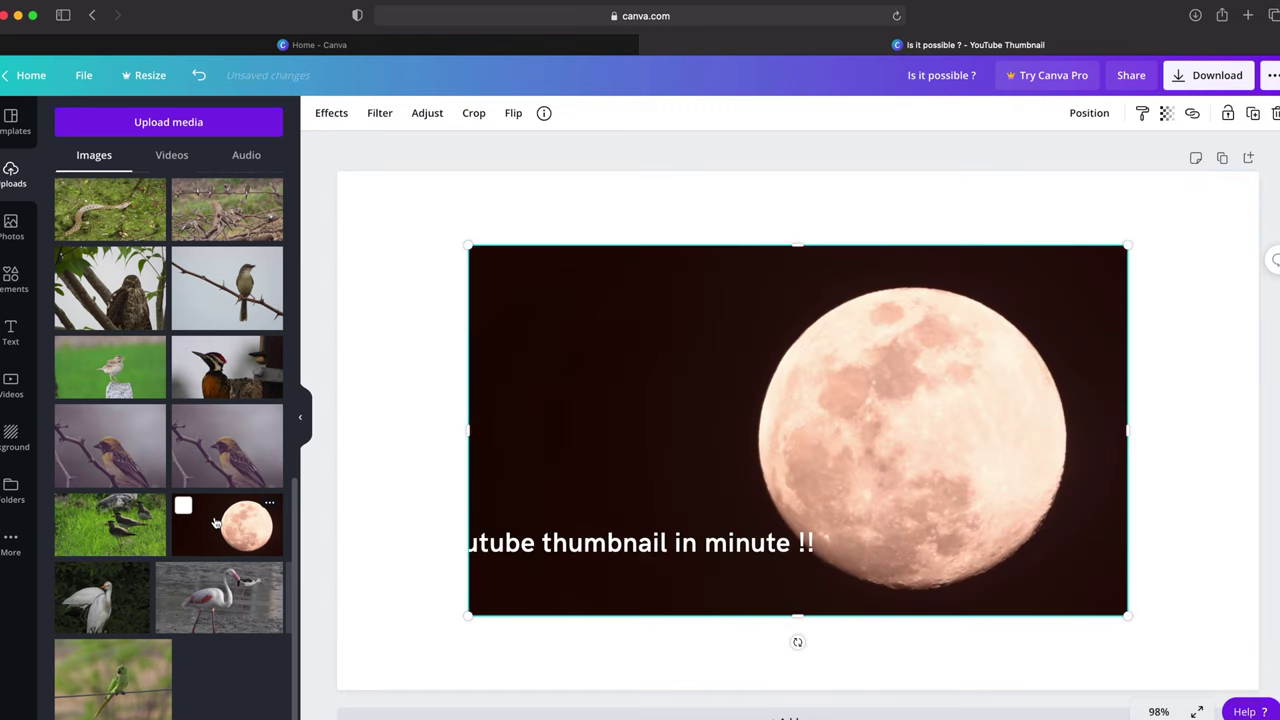
click(631, 552)
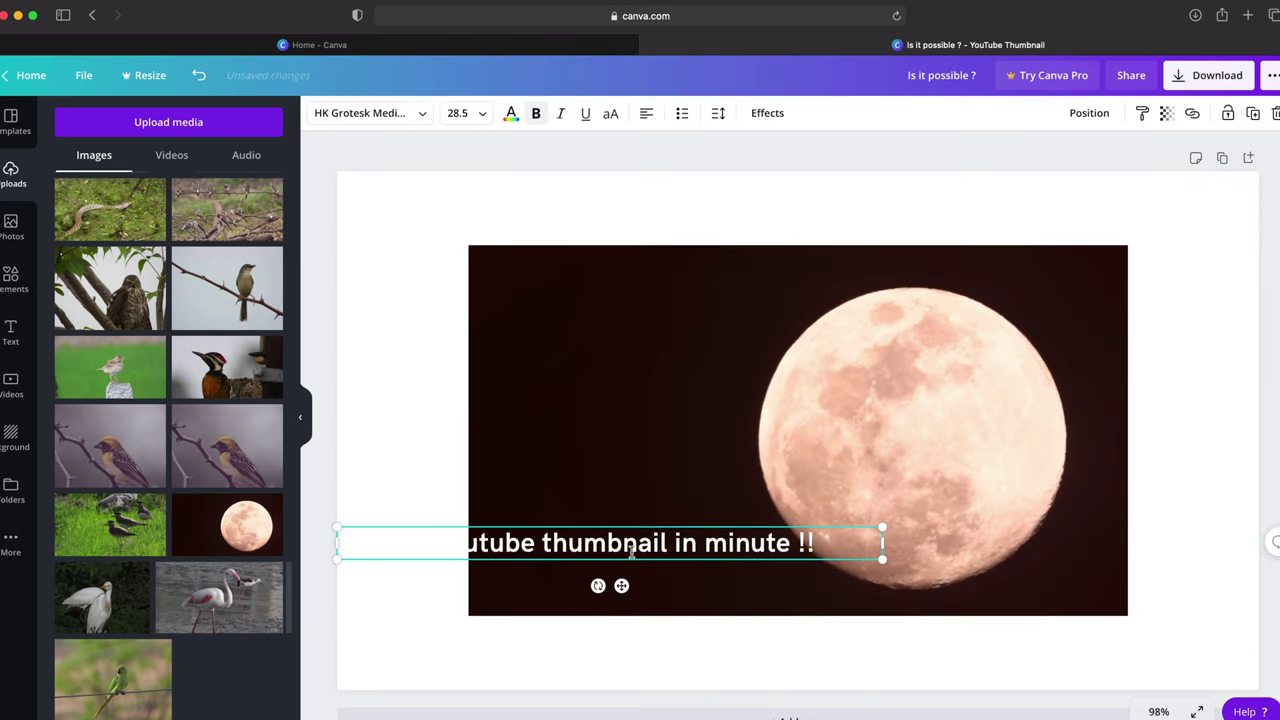
key(Delete)
click(693, 290)
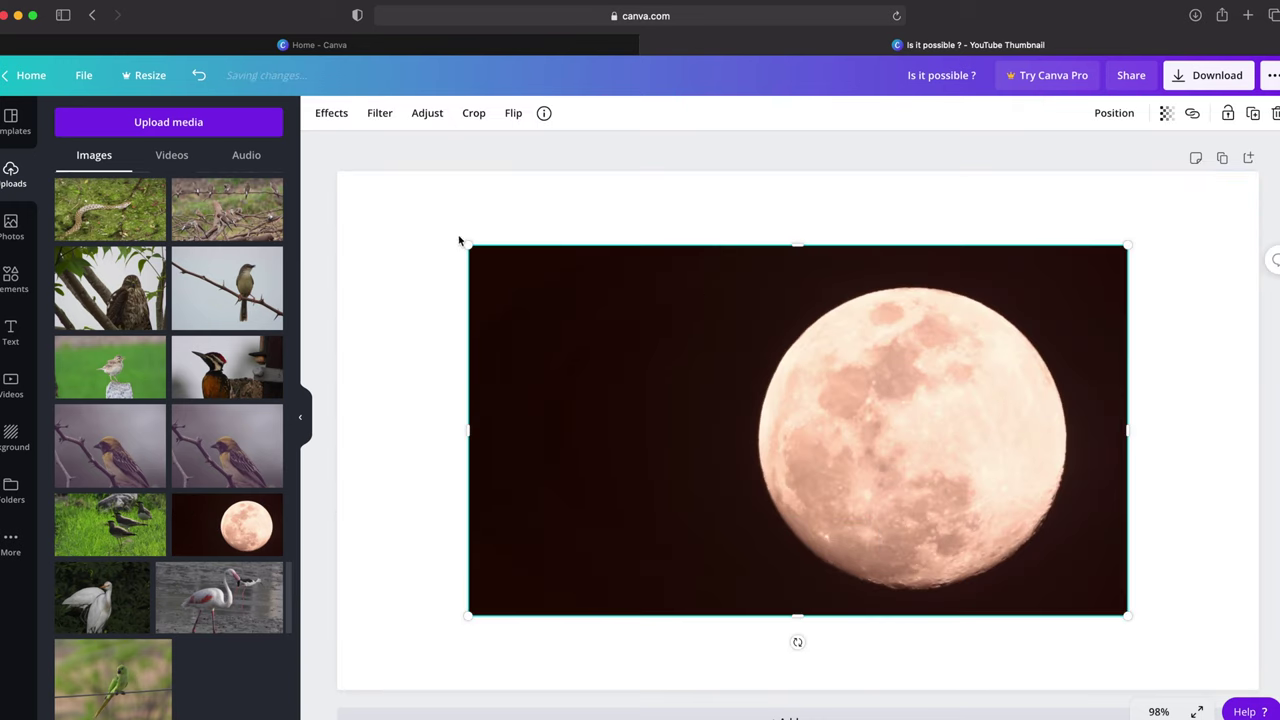
drag(400, 222, 330, 180)
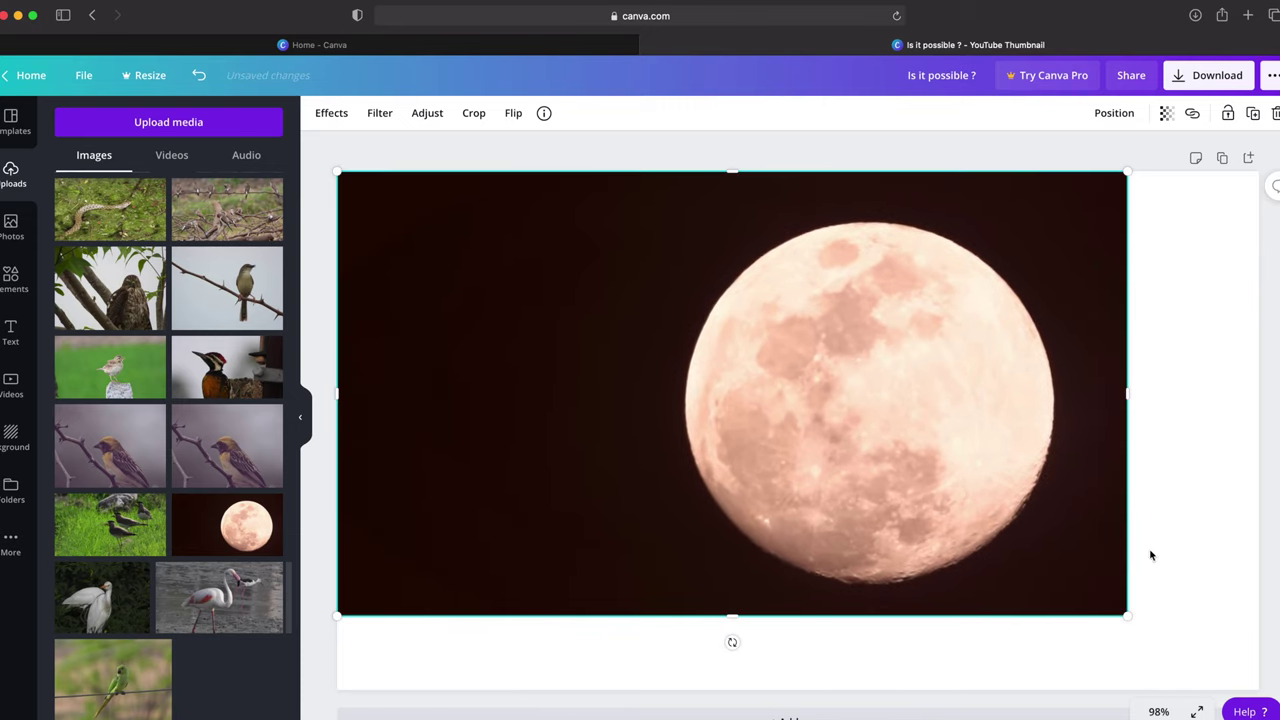
drag(1126, 617, 1258, 684)
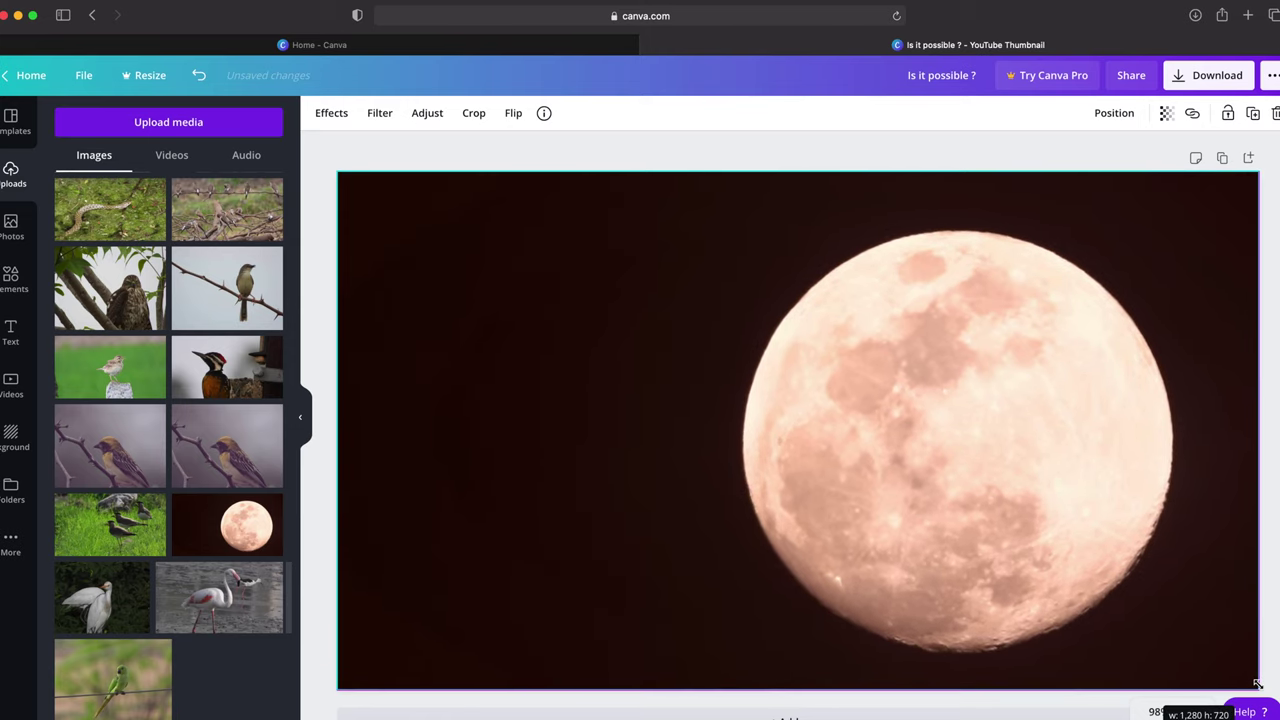
mouse_move(219, 597)
scroll(181, 420, up, 5)
scroll(150, 380, up, 5)
scroll(124, 335, up, 2)
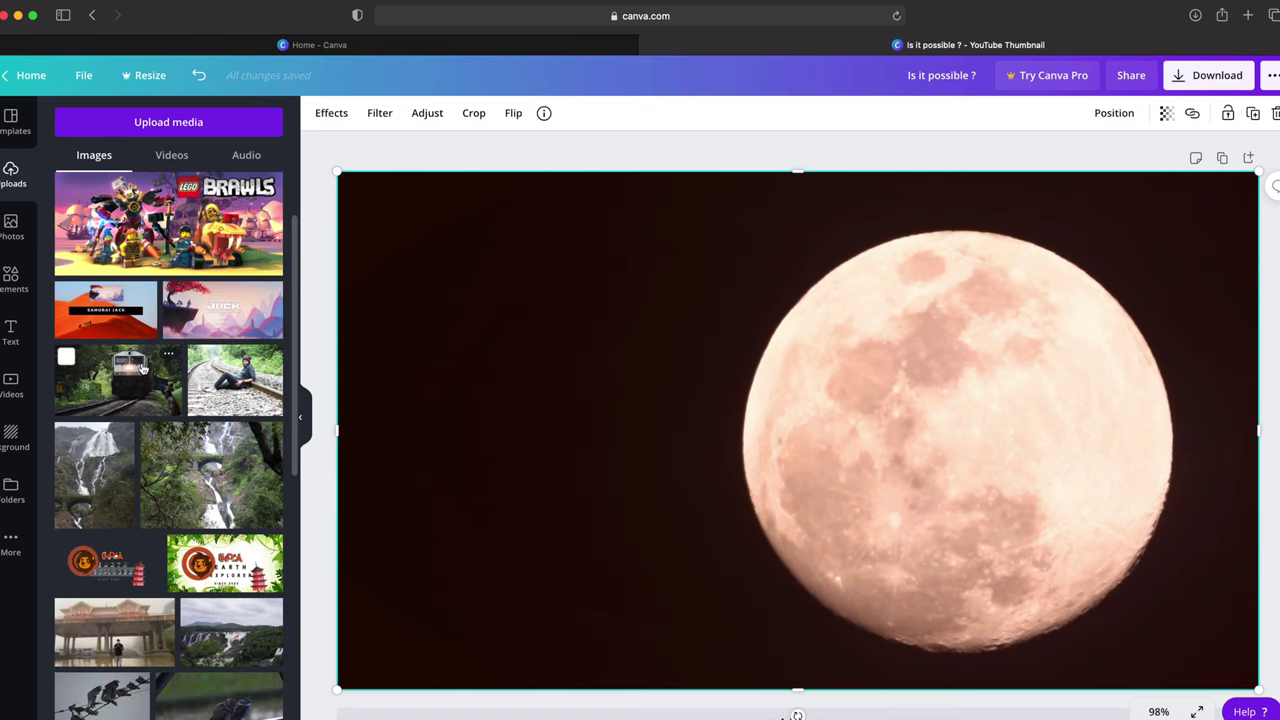
Place the forest railway photo over the moon, enlarge and shift it right, then browse BadTV effects.
click(118, 380)
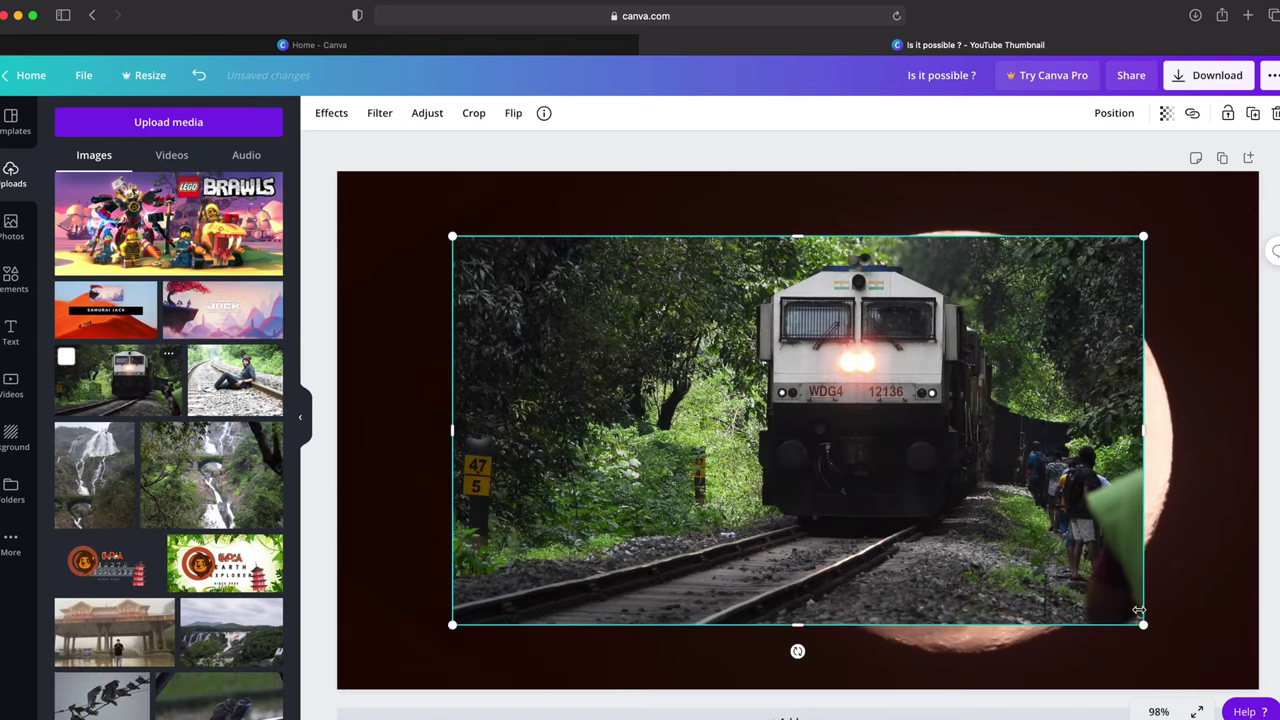
drag(1145, 627, 1196, 642)
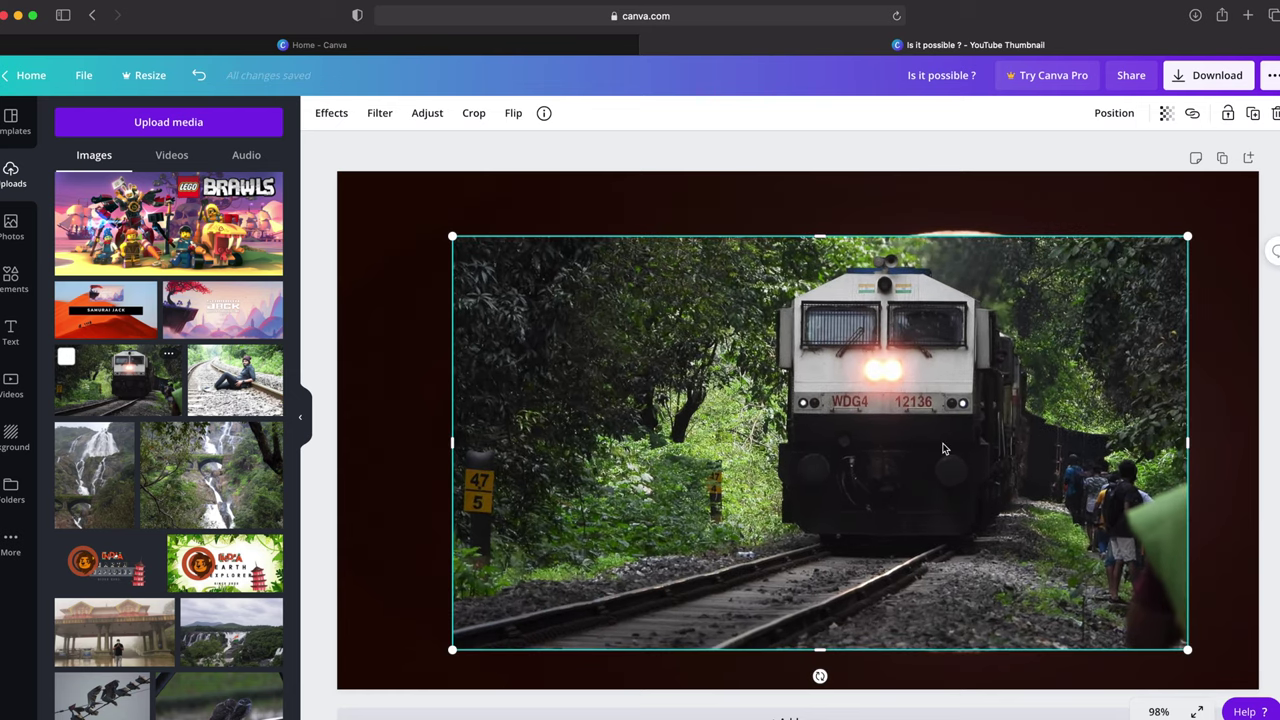
mouse_move(950, 450)
mouse_down()
mouse_move(991, 441)
mouse_move(1004, 452)
mouse_up()
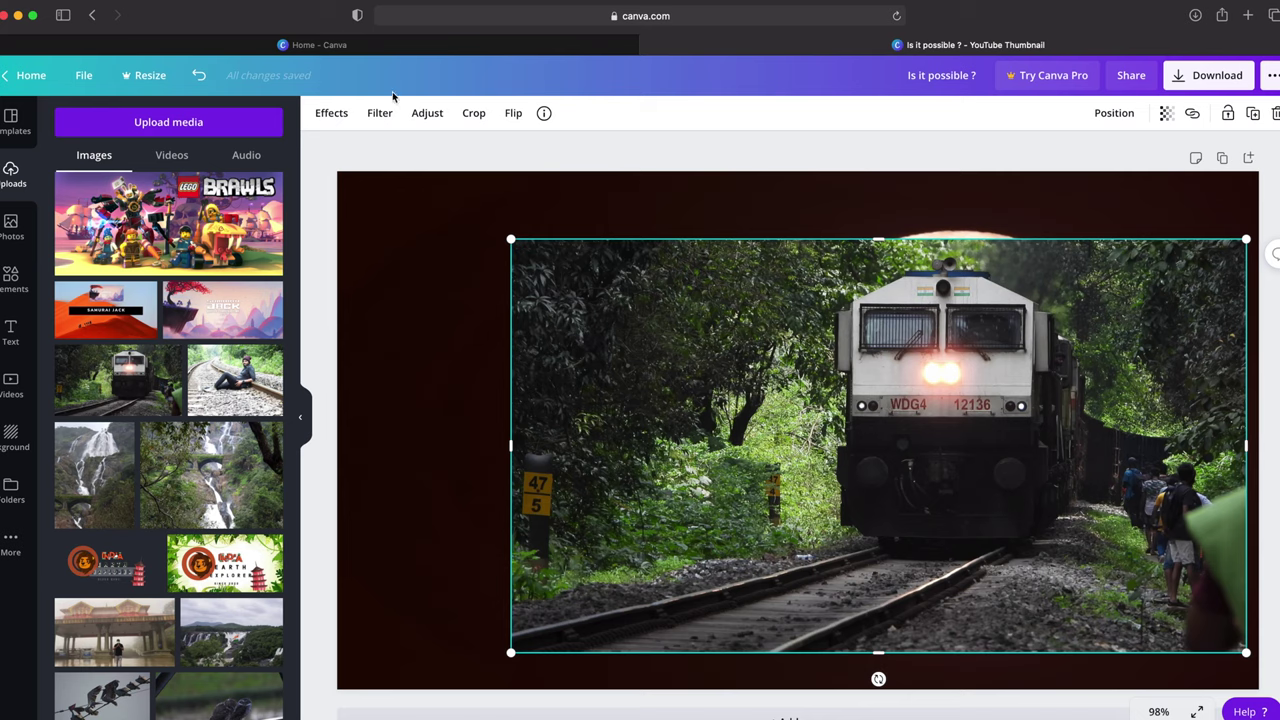
click(331, 115)
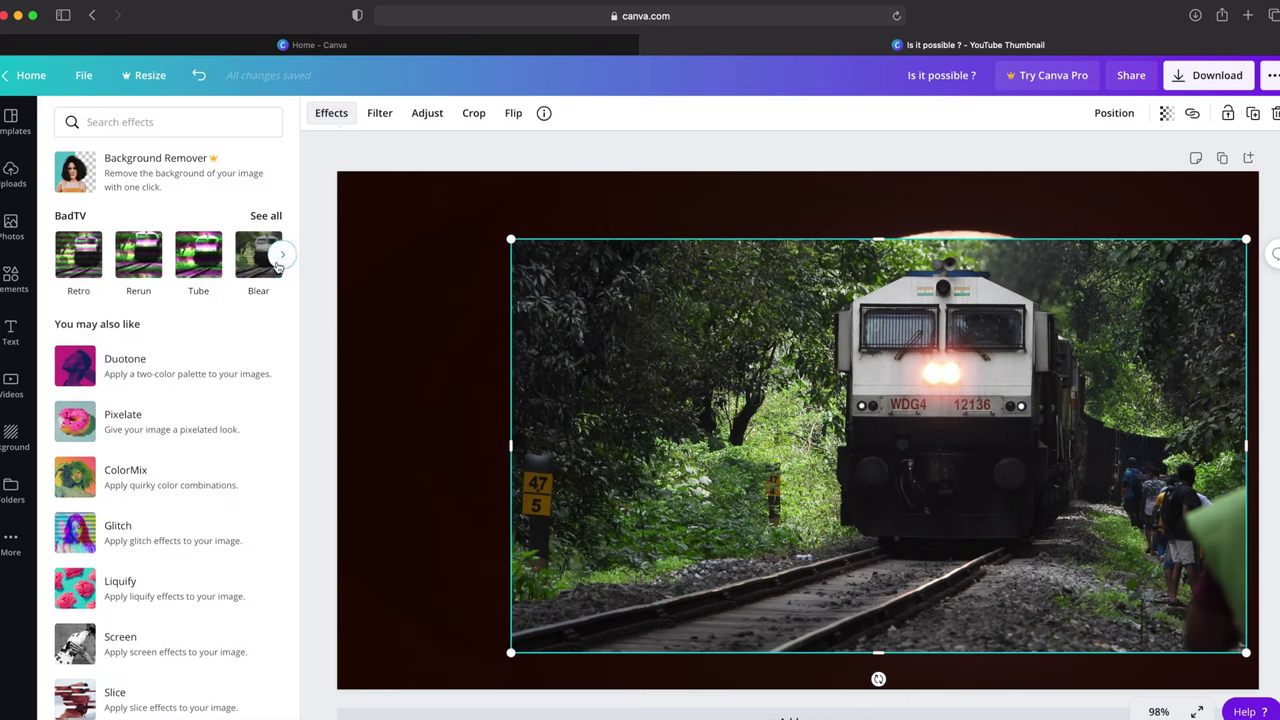
click(282, 256)
click(281, 258)
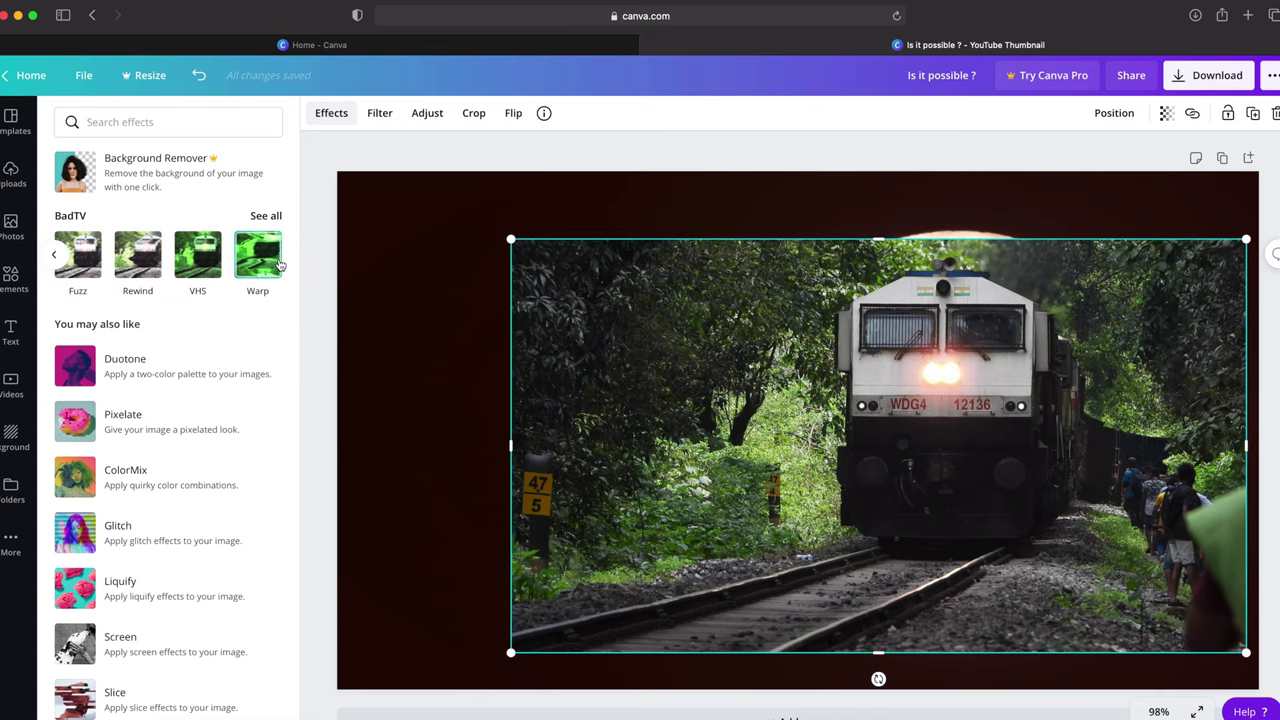
click(205, 260)
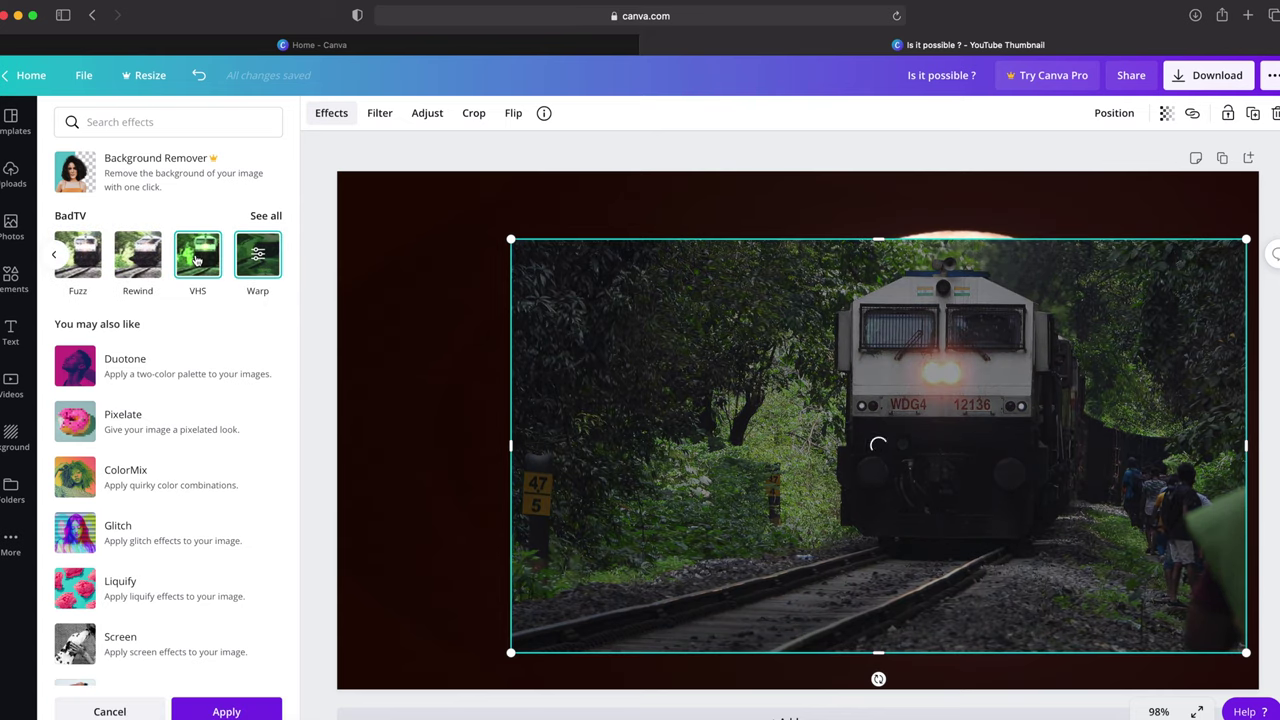
click(180, 258)
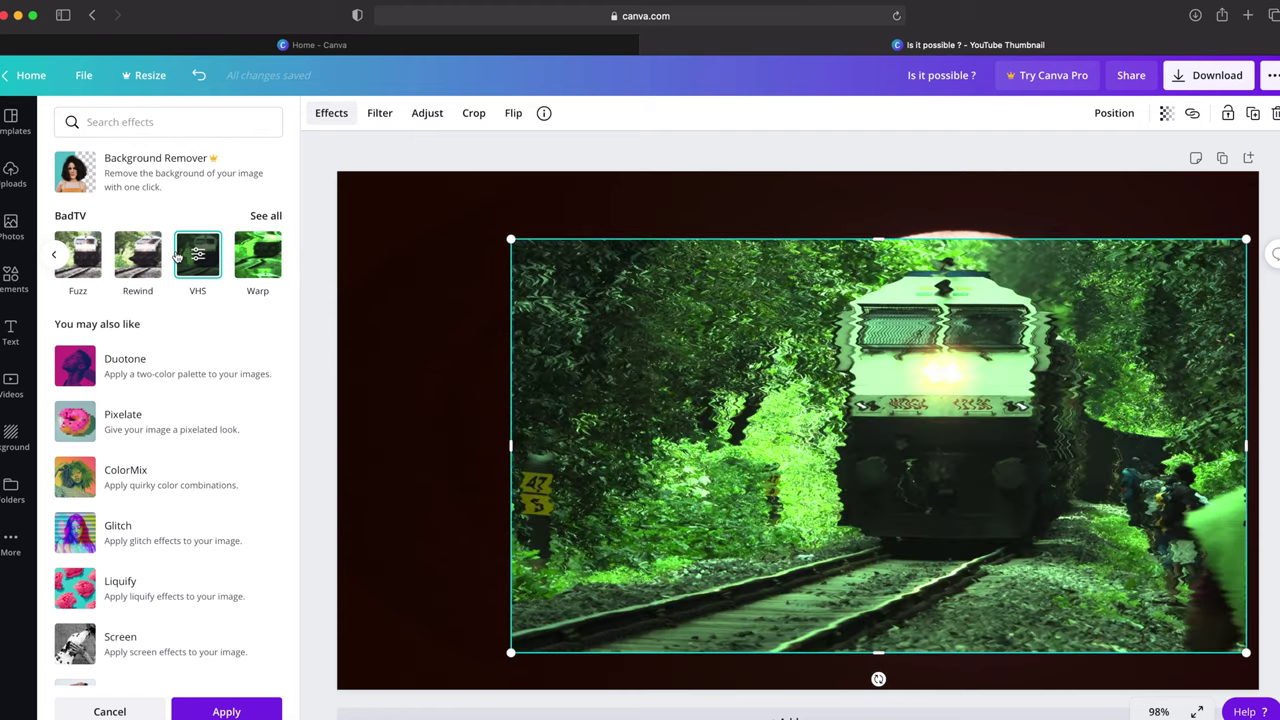
click(143, 256)
click(54, 254)
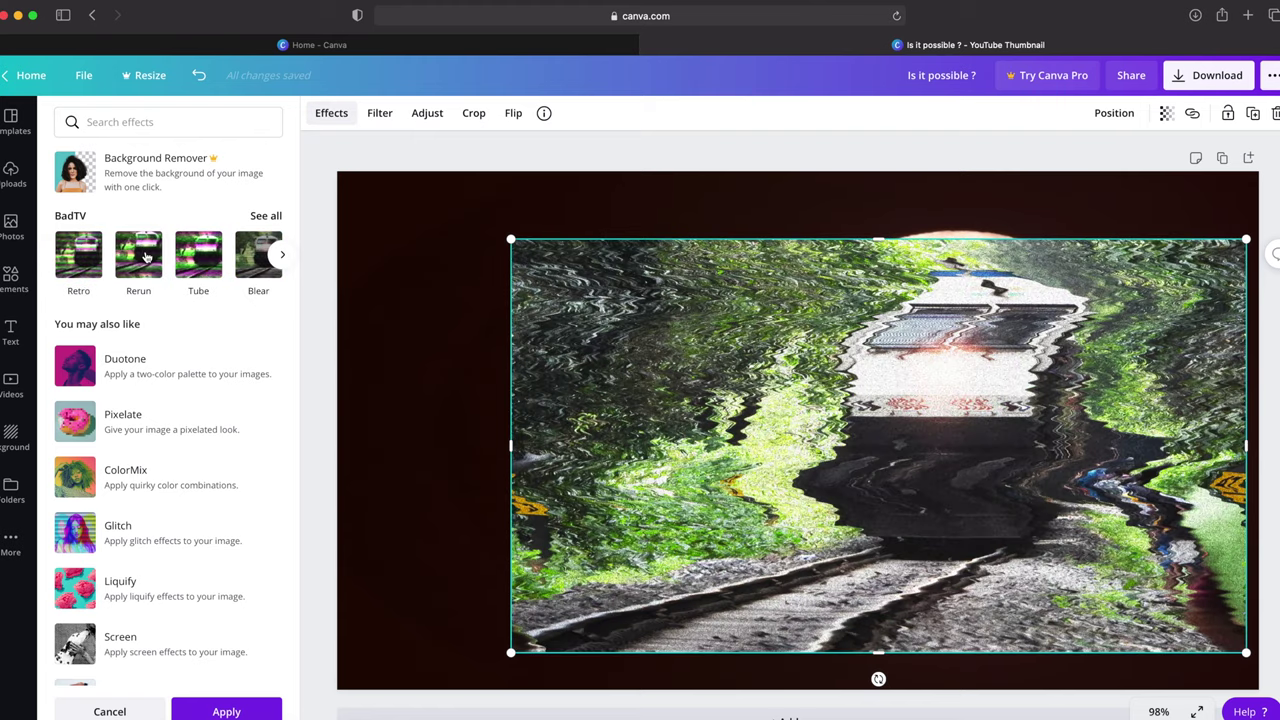
click(77, 256)
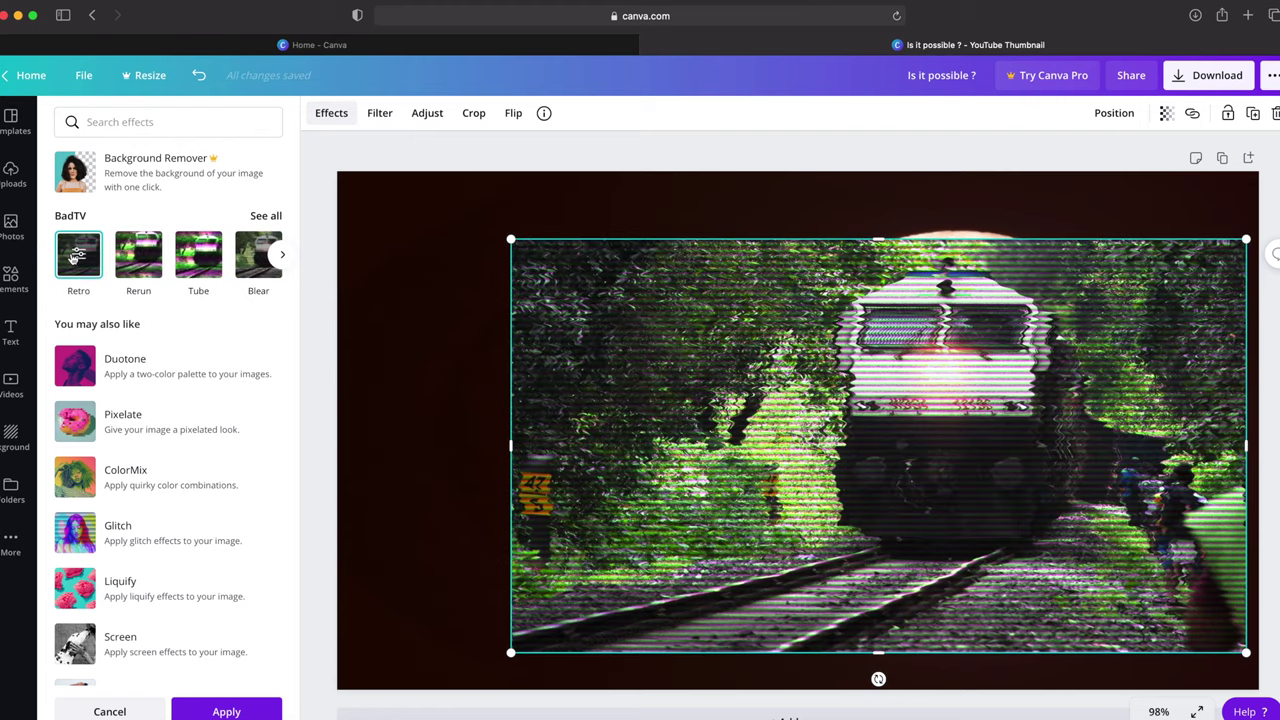
click(73, 257)
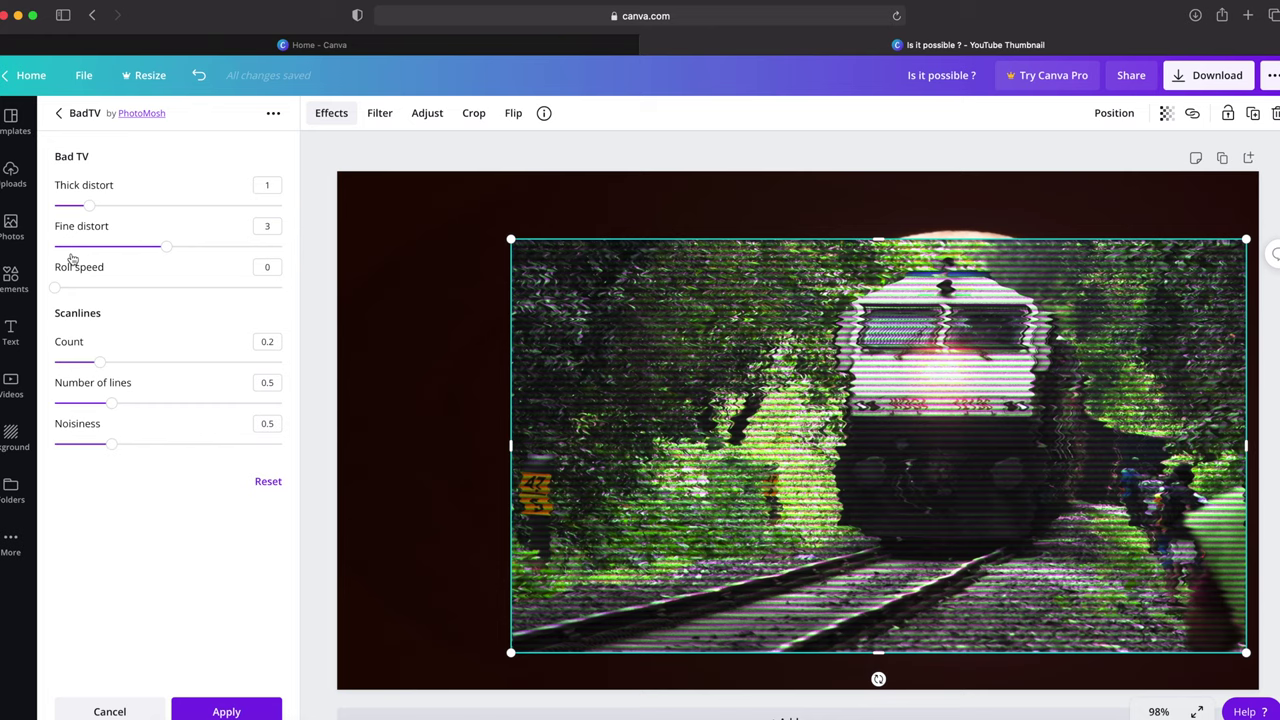
click(59, 115)
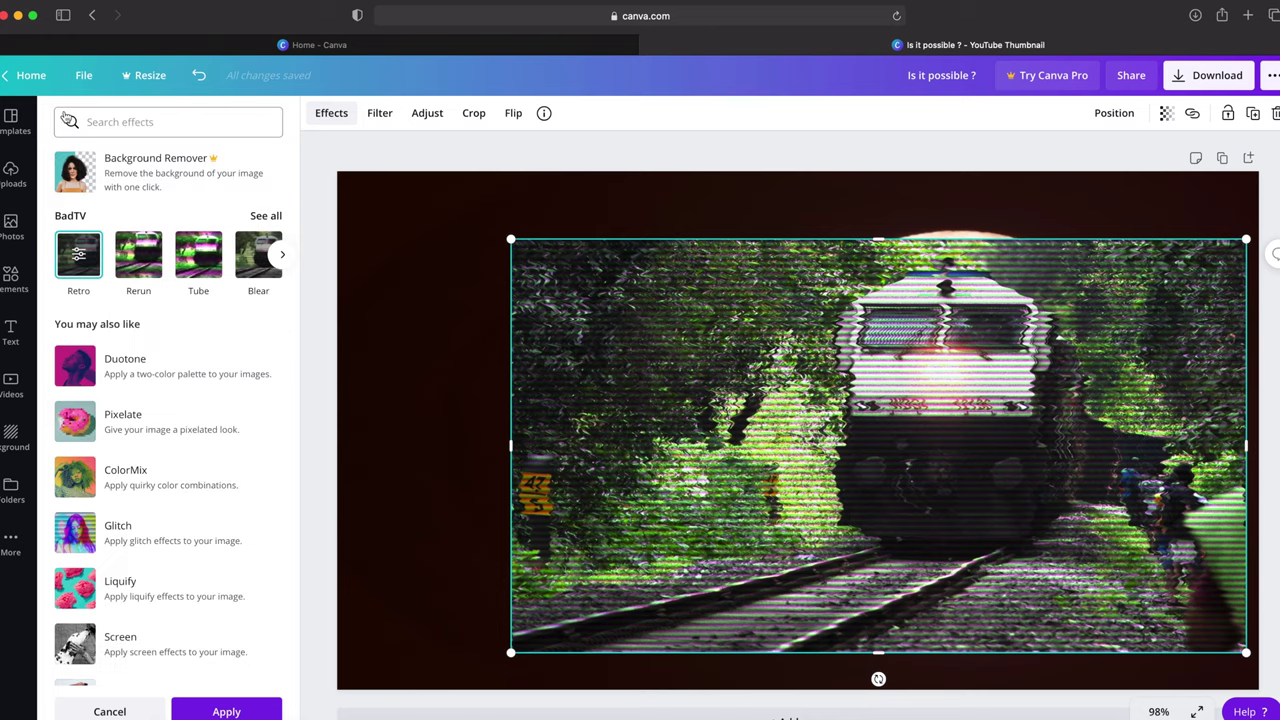
click(350, 118)
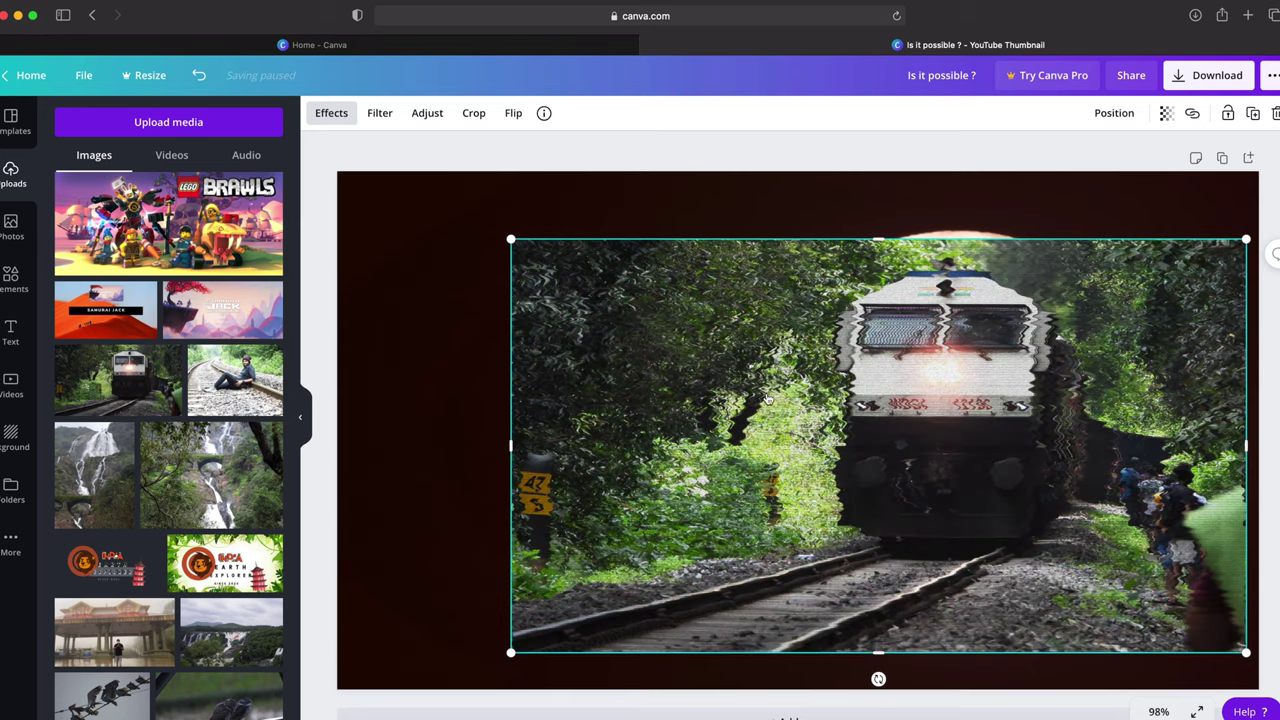
key(ctrl+z)
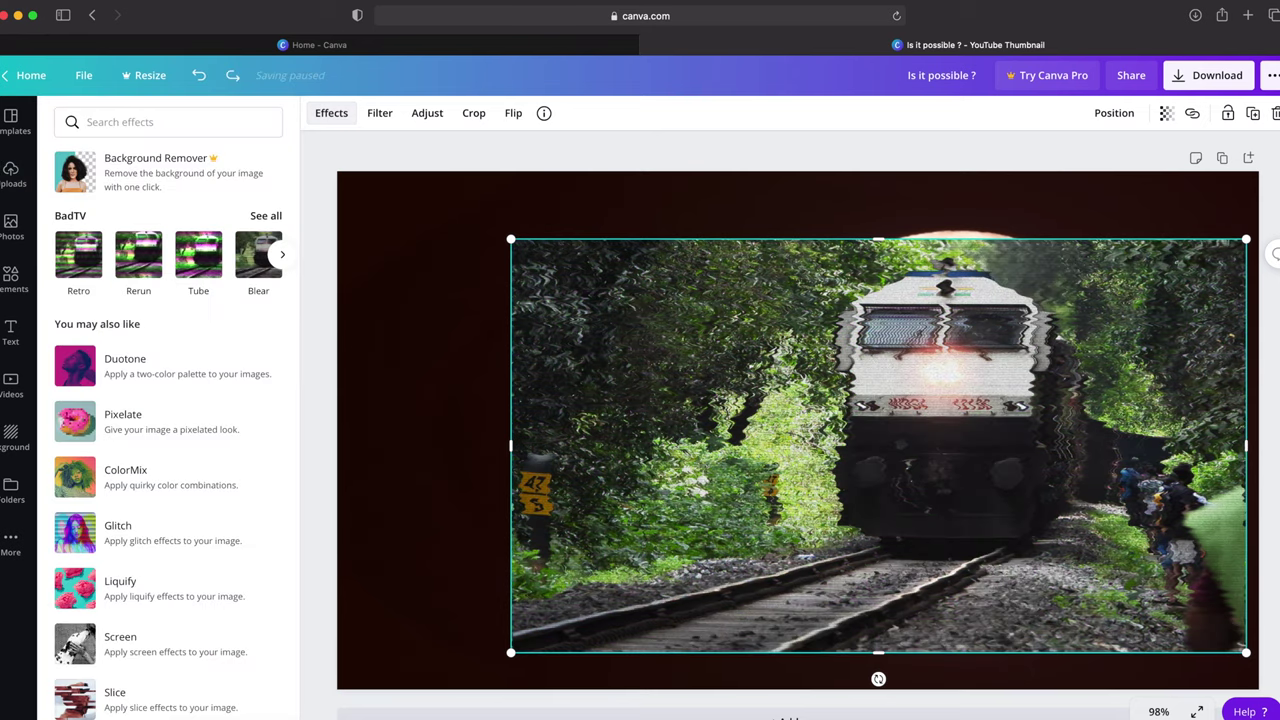
key(ctrl+z)
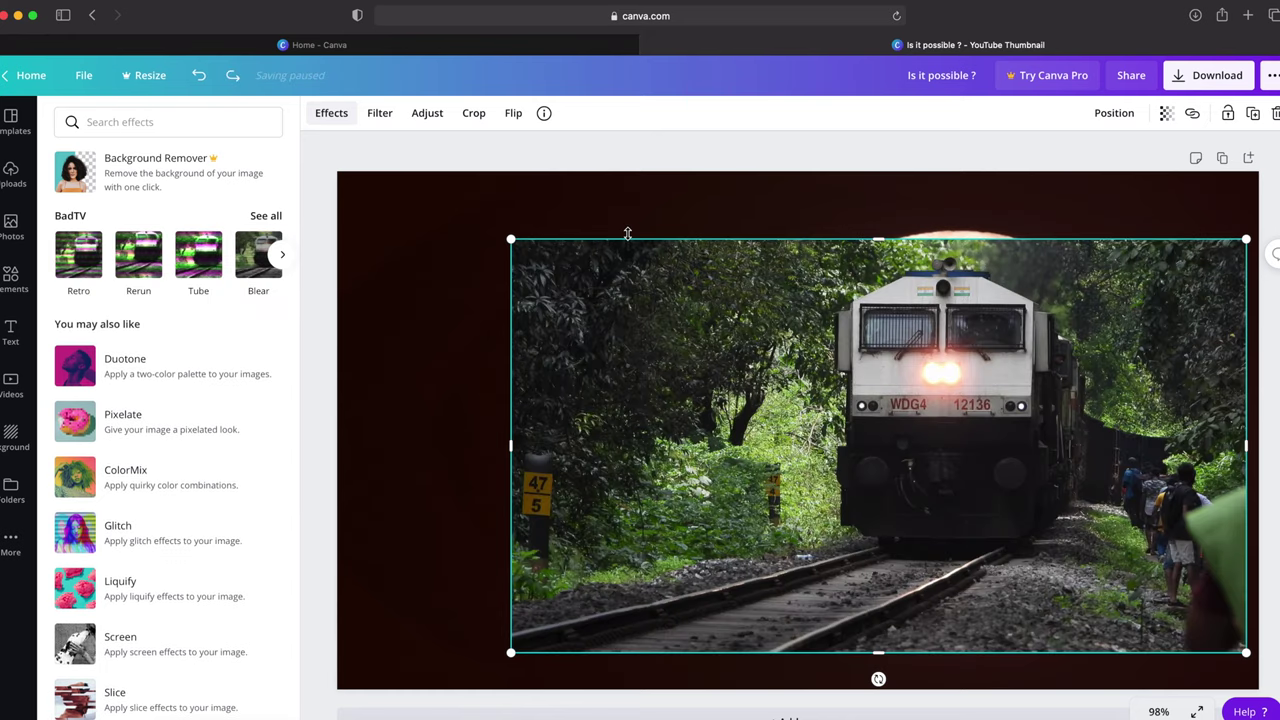
click(510, 120)
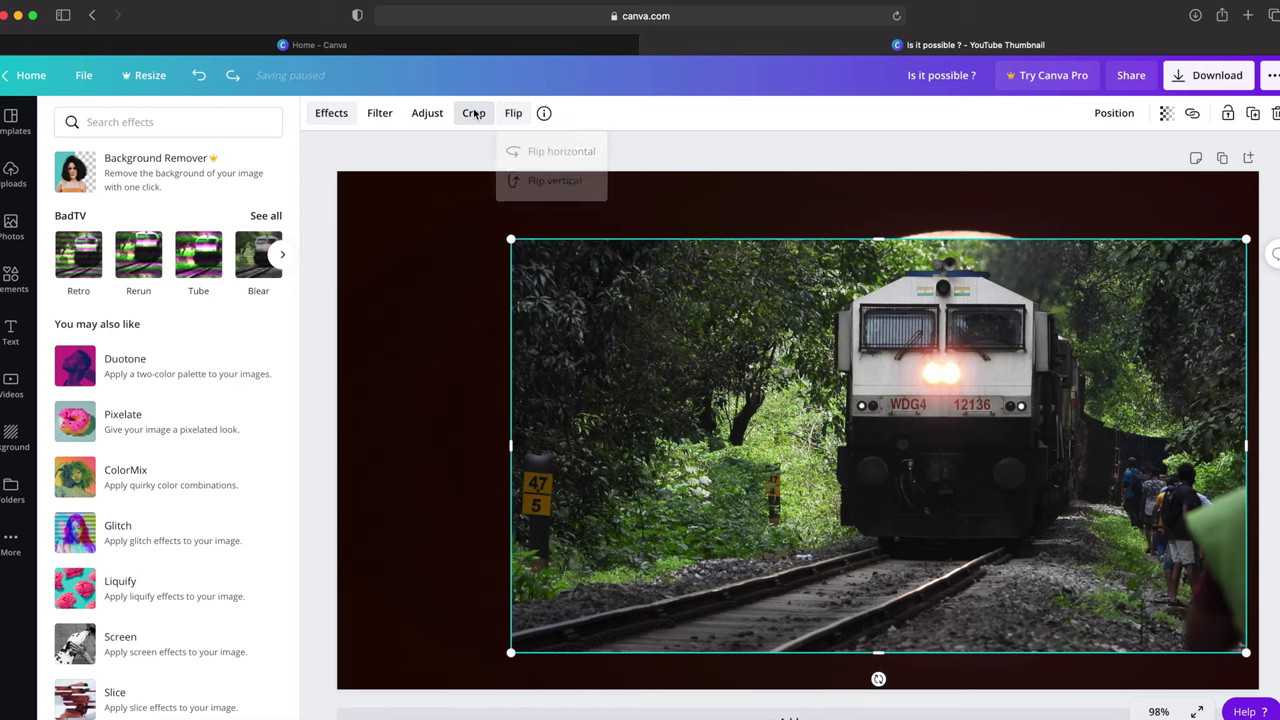
click(472, 113)
click(343, 114)
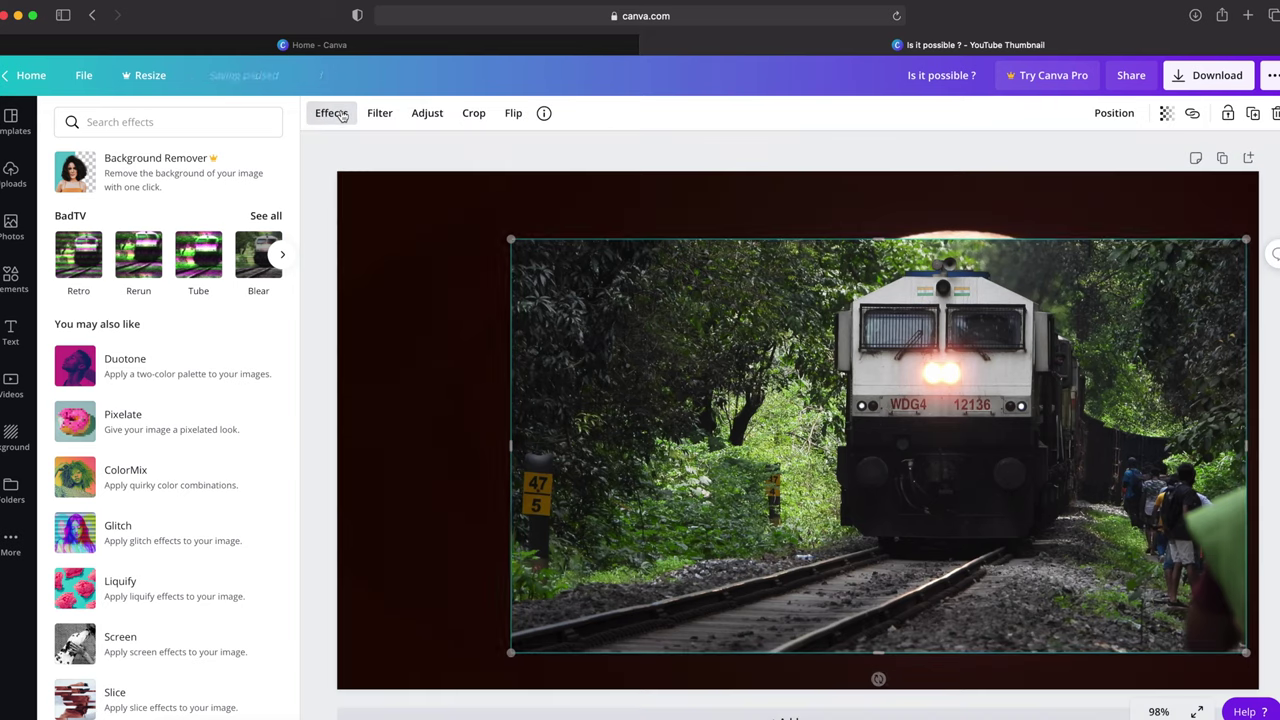
click(437, 121)
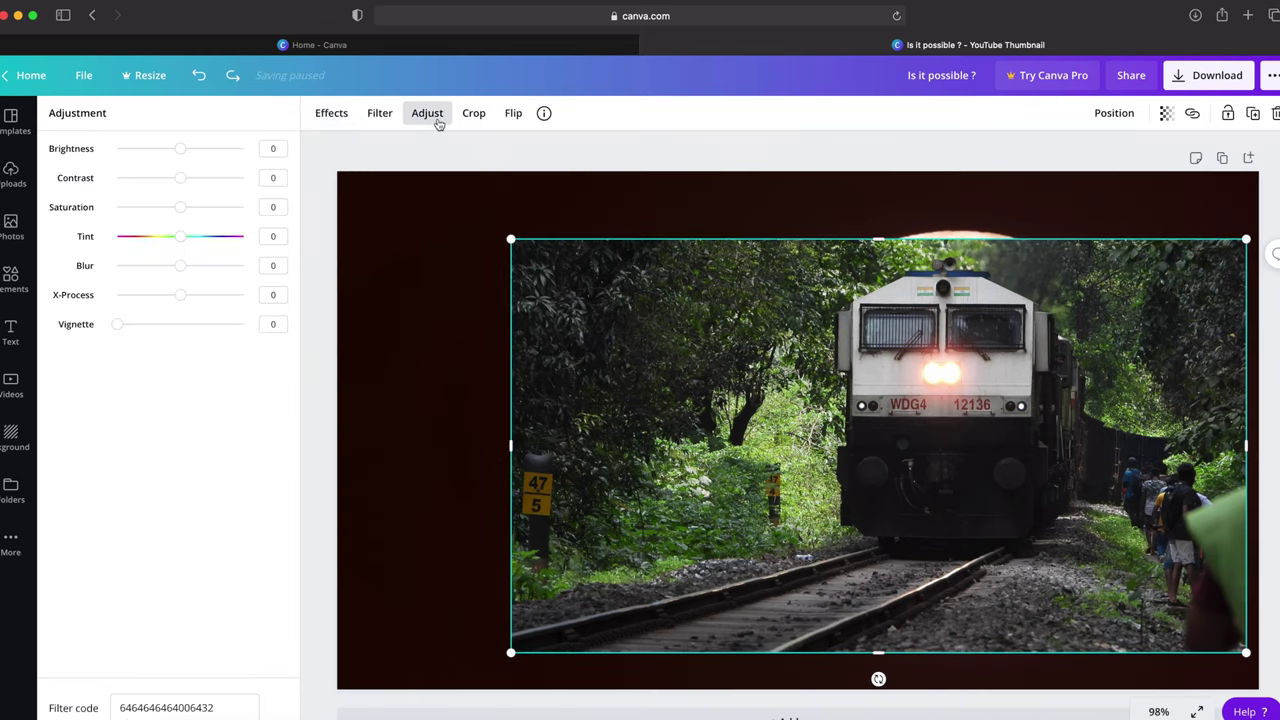
click(383, 120)
click(331, 114)
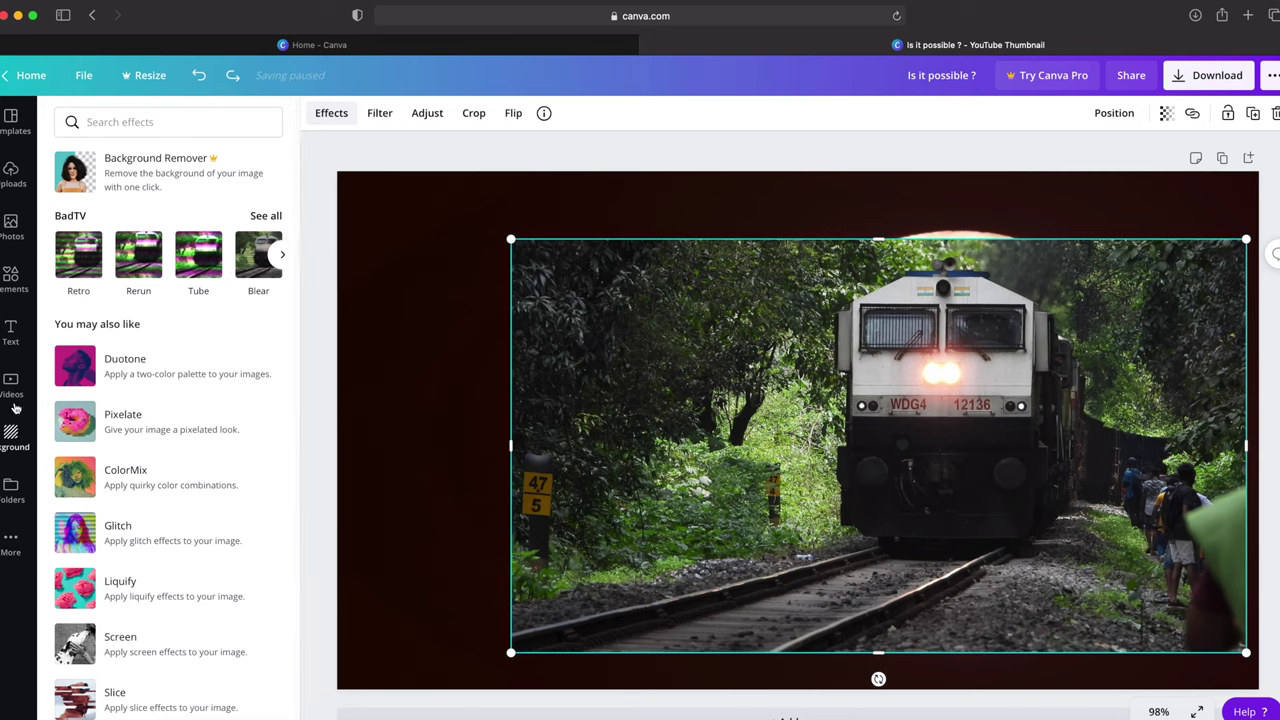
click(12, 338)
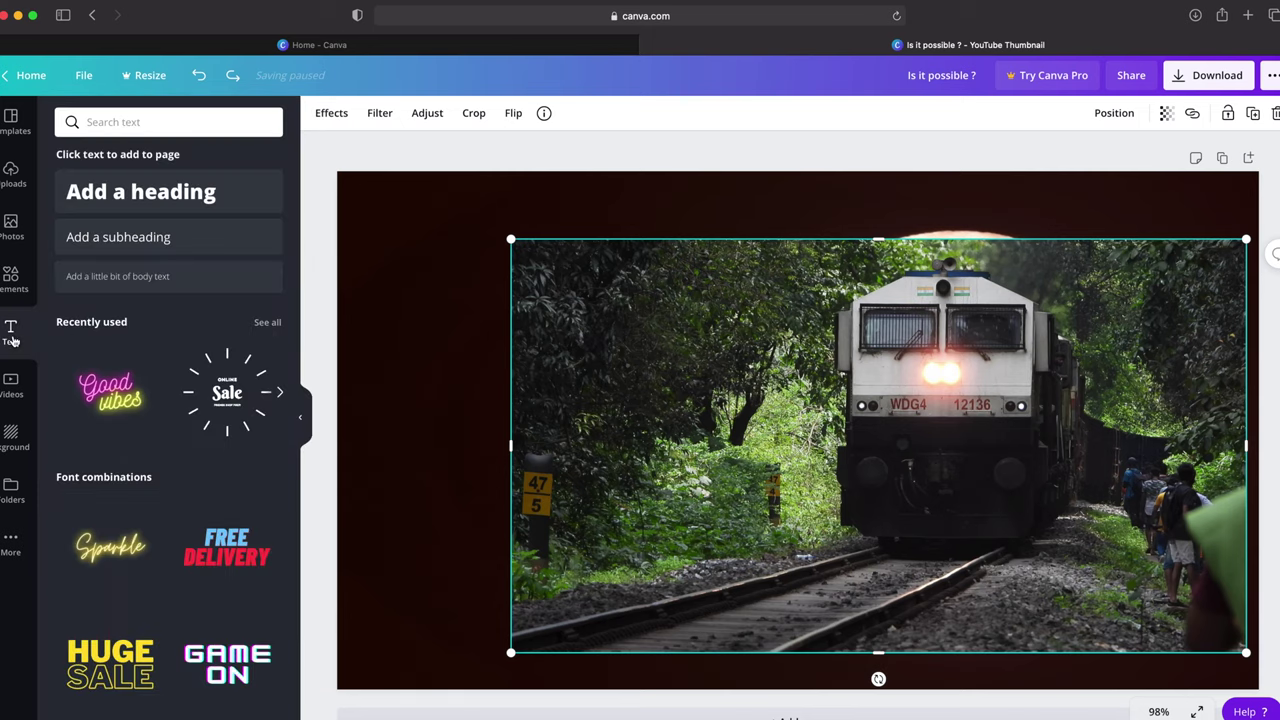
Add the pink neon 'Good vibes' text to the canvas and delete its wording.
click(112, 398)
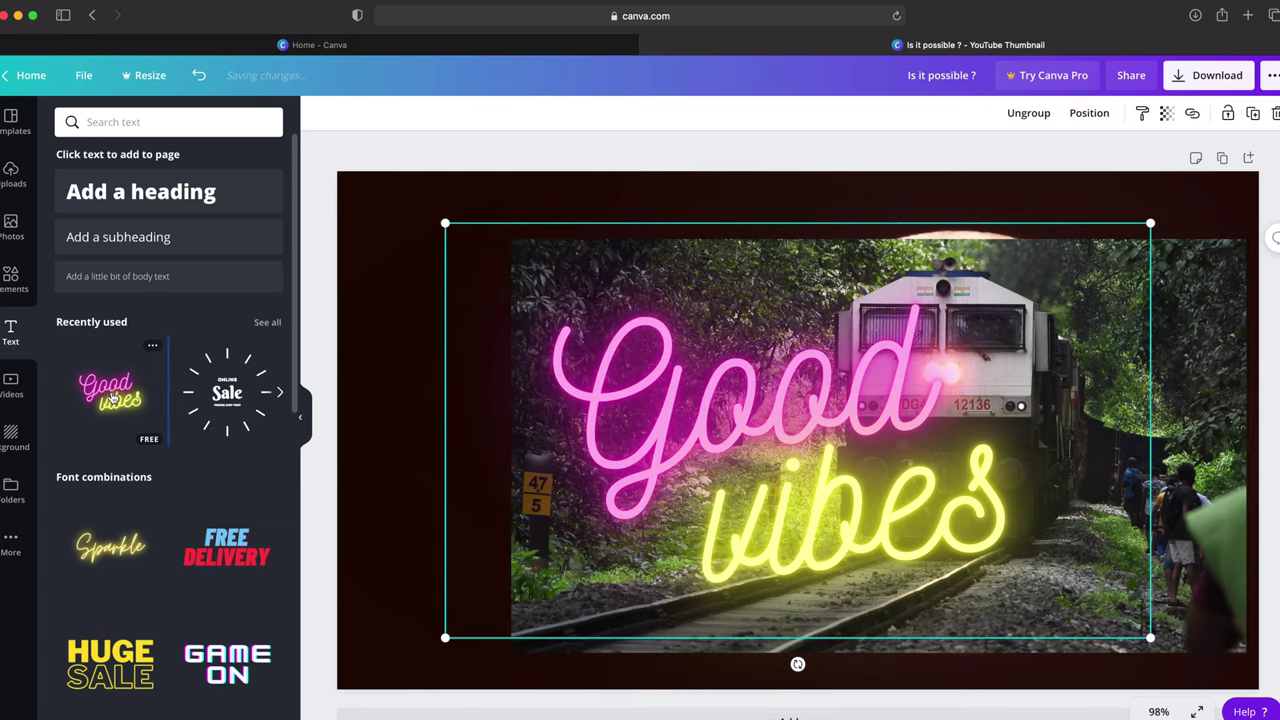
double_click(1032, 527)
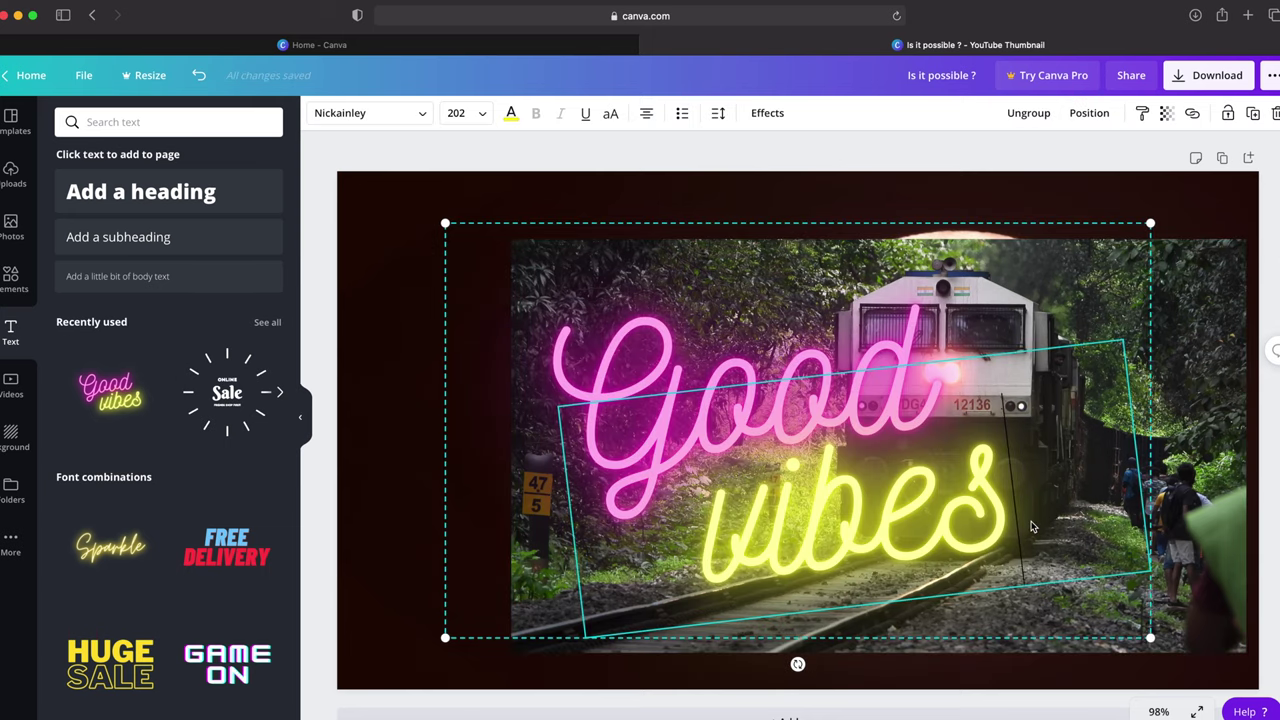
key(BackSpace)
key(BackSpace)
key(BackSpace)
key(BackSpace)
key(BackSpace)
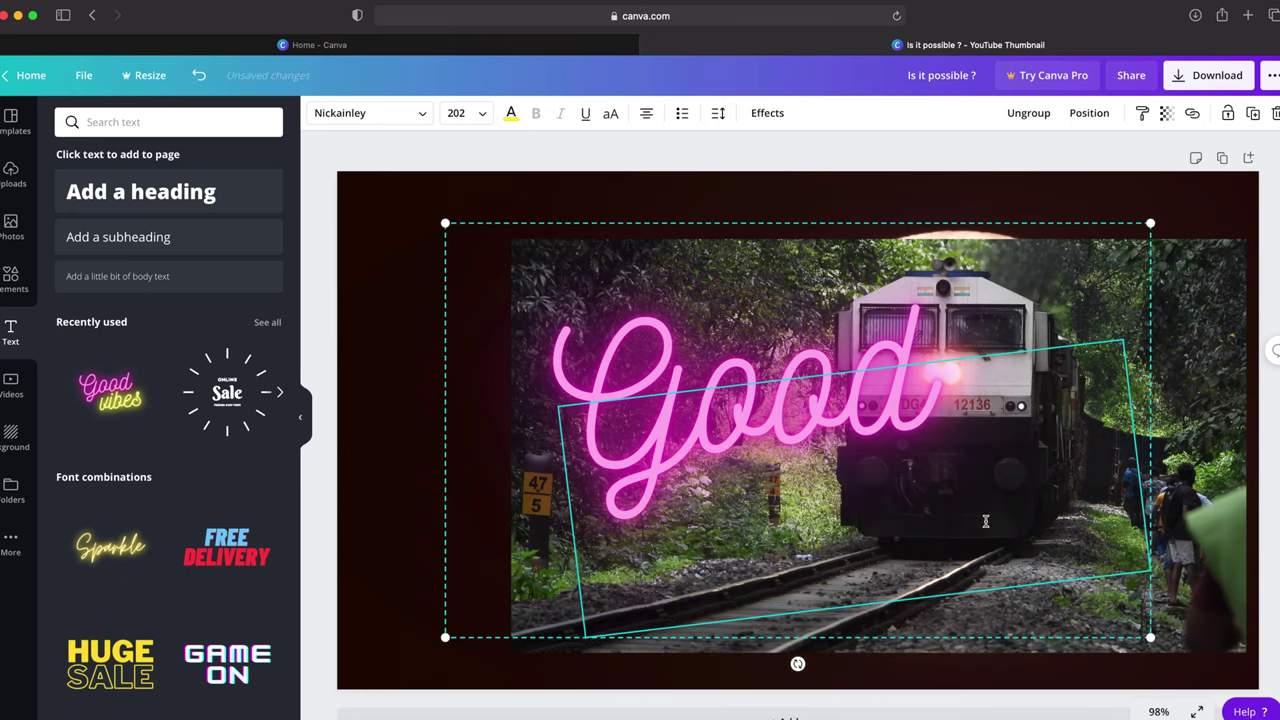
key(BackSpace)
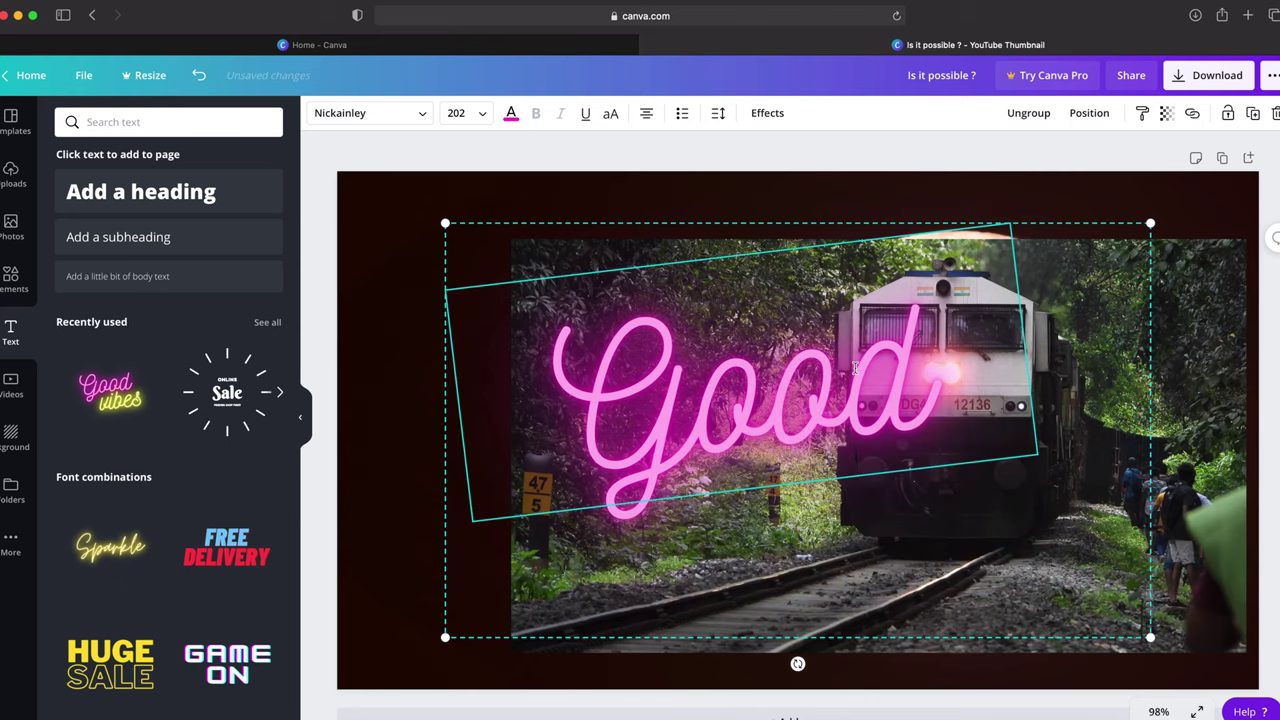
key(BackSpace)
key(BackSpace)
key(BackSpace)
key(BackSpace)
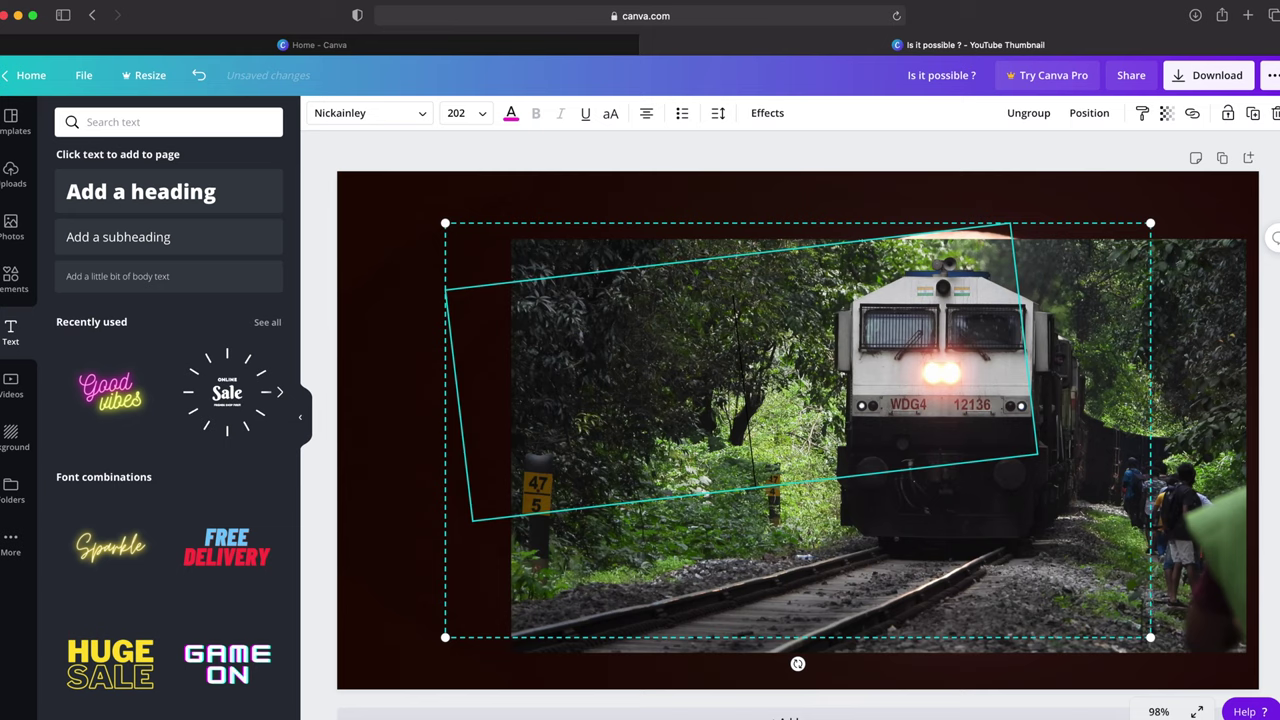
Retype the neon text so it reads 'thumbnail'.
text(Making)
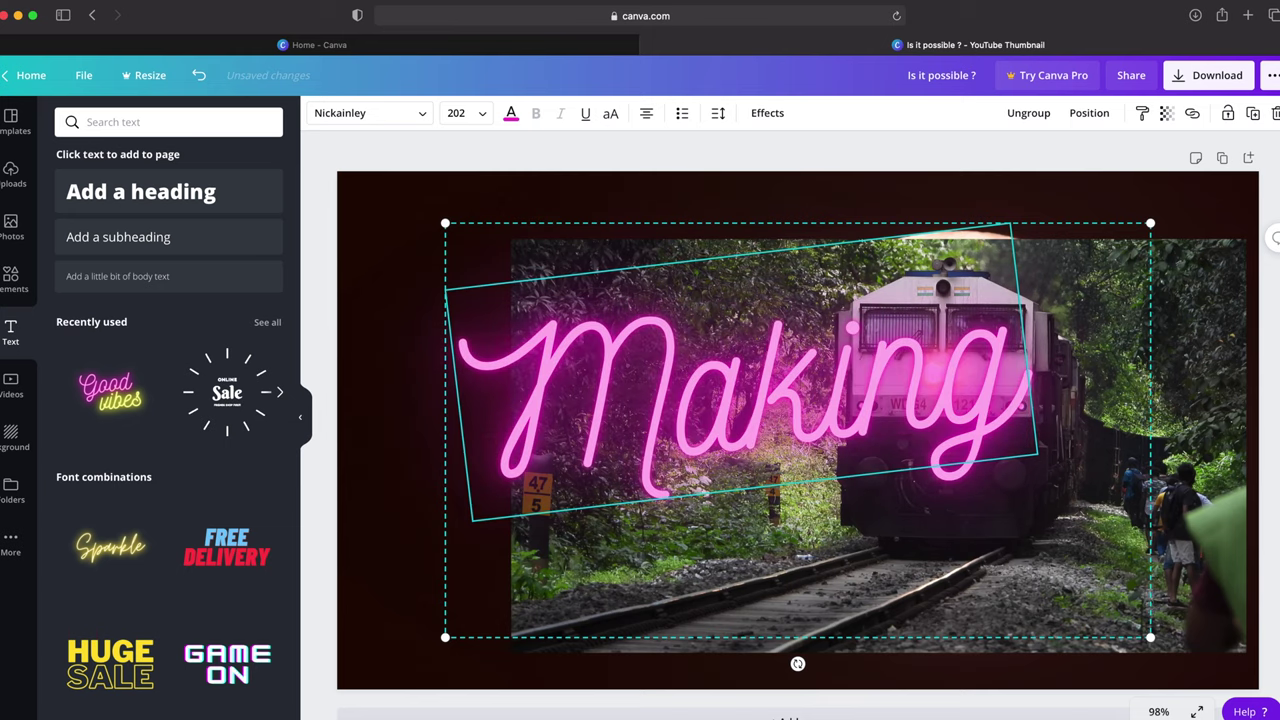
key(BackSpace)
key(BackSpace)
key(BackSpace)
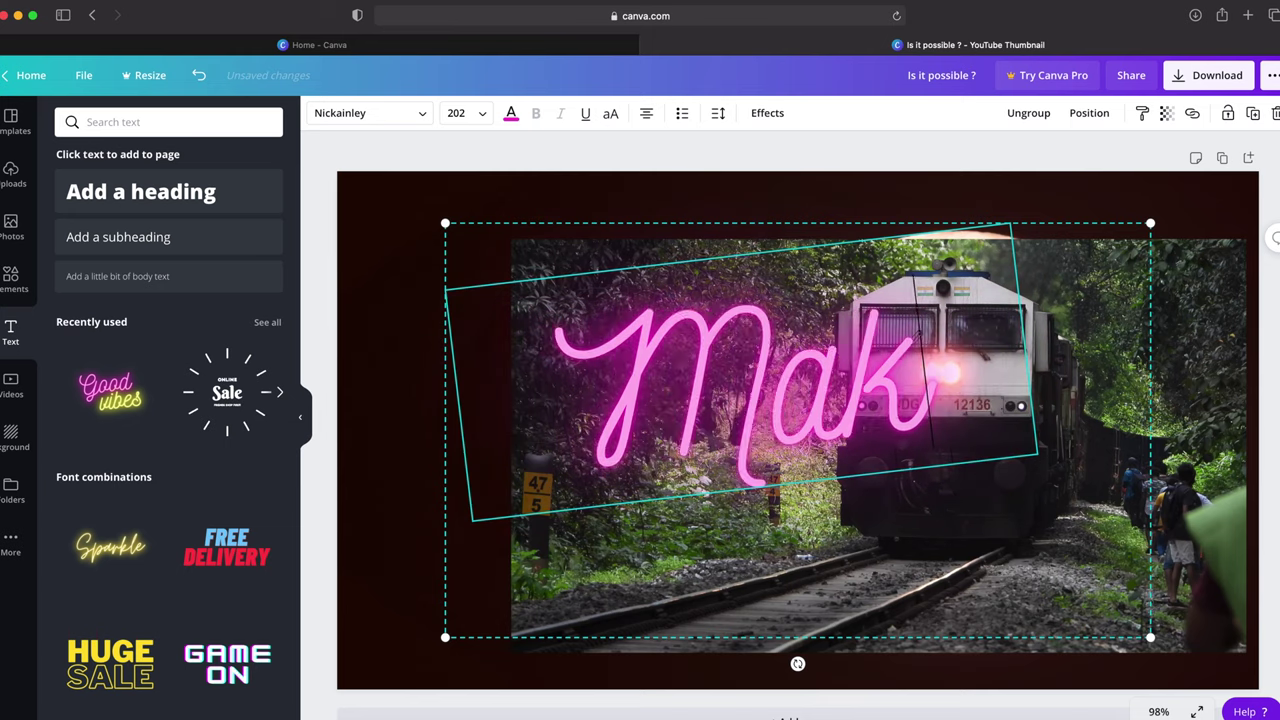
key(BackSpace)
key(BackSpace)
key(BackSpace)
text(y)
key(BackSpace)
text(thumbn)
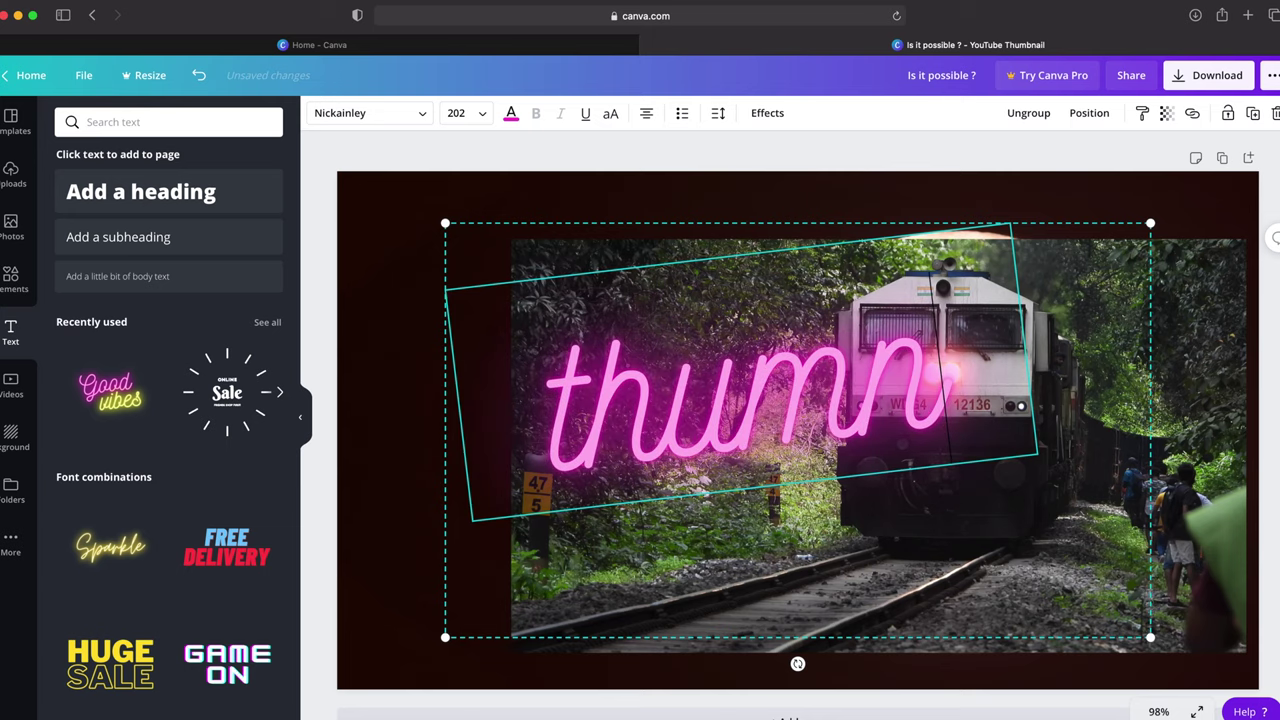
key(BackSpace)
text(bnail)
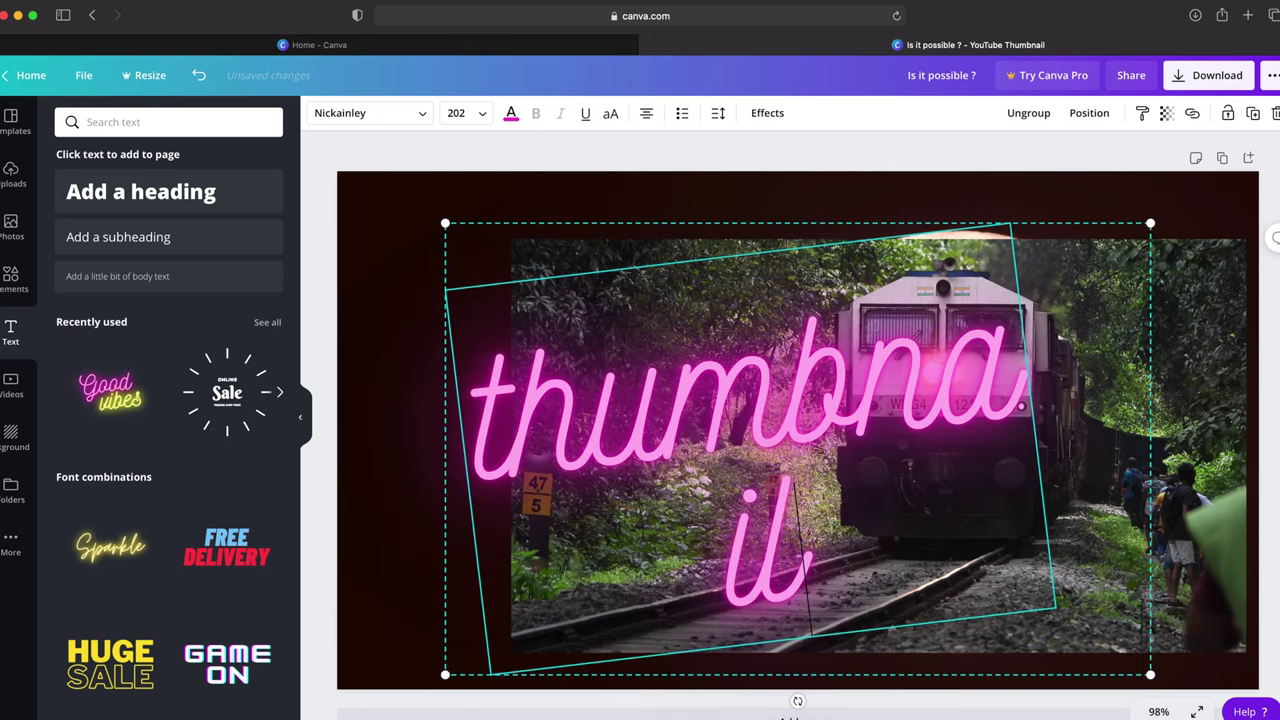
Set the neon text's font size to 80.
click(470, 113)
click(484, 292)
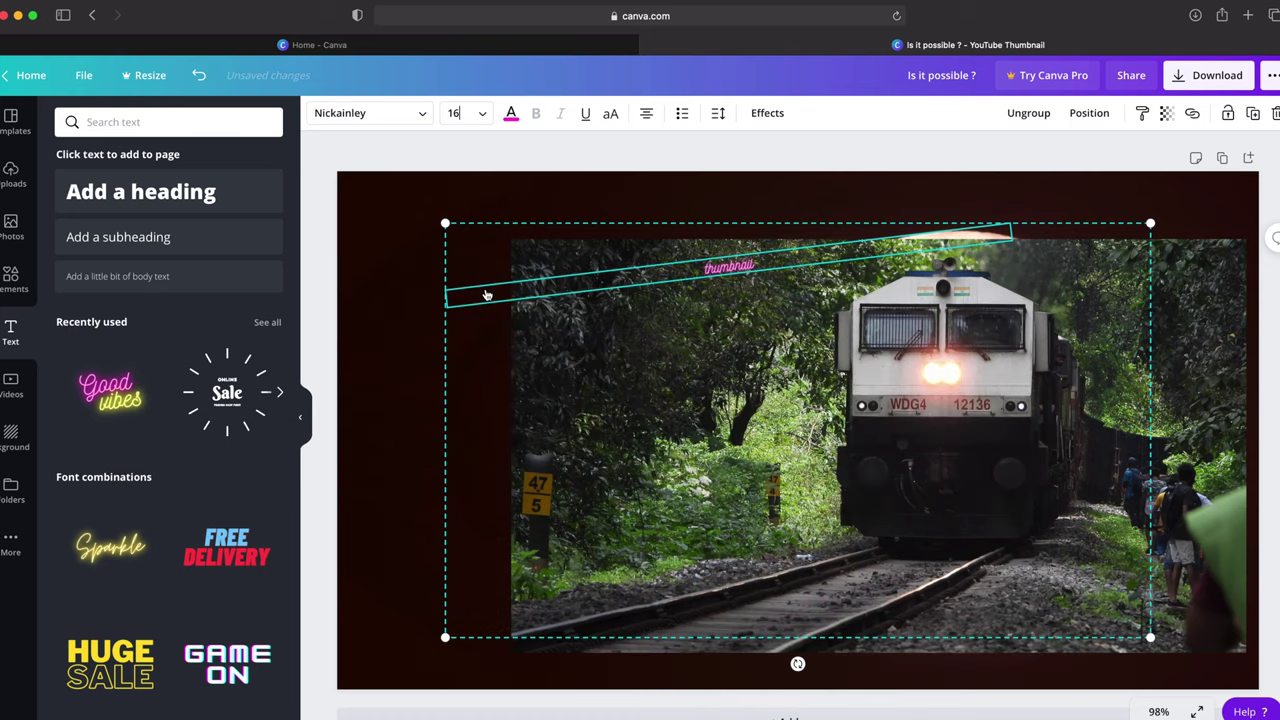
click(472, 113)
scroll(509, 390, down, 5)
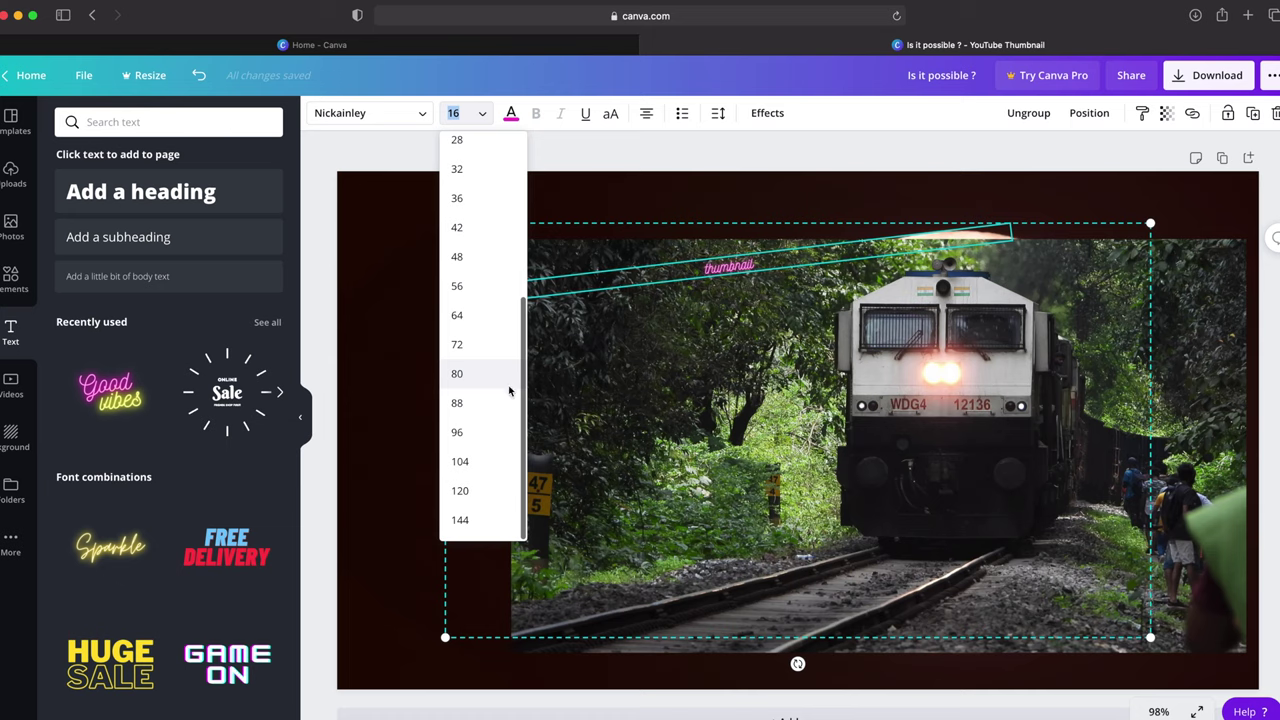
click(490, 367)
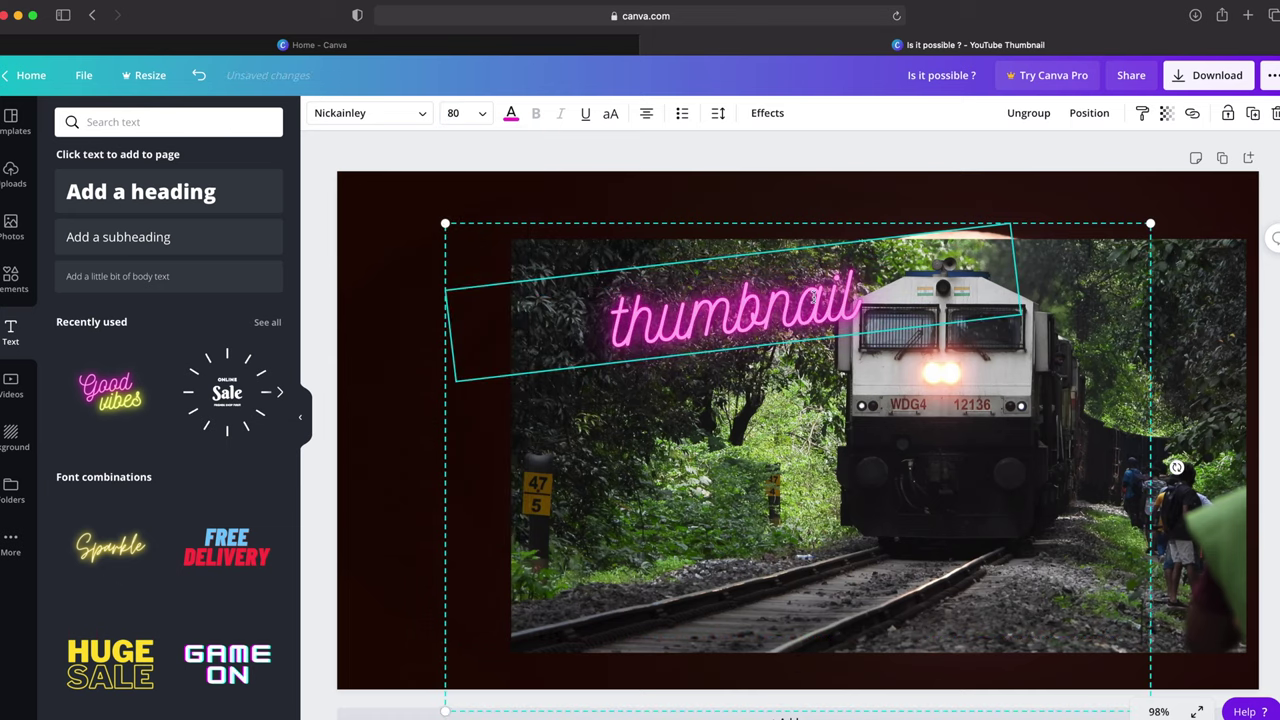
Append ' Maker' so the neon text reads 'thumbnail Maker'.
drag(813, 296, 852, 300)
click(899, 289)
text(Ma)
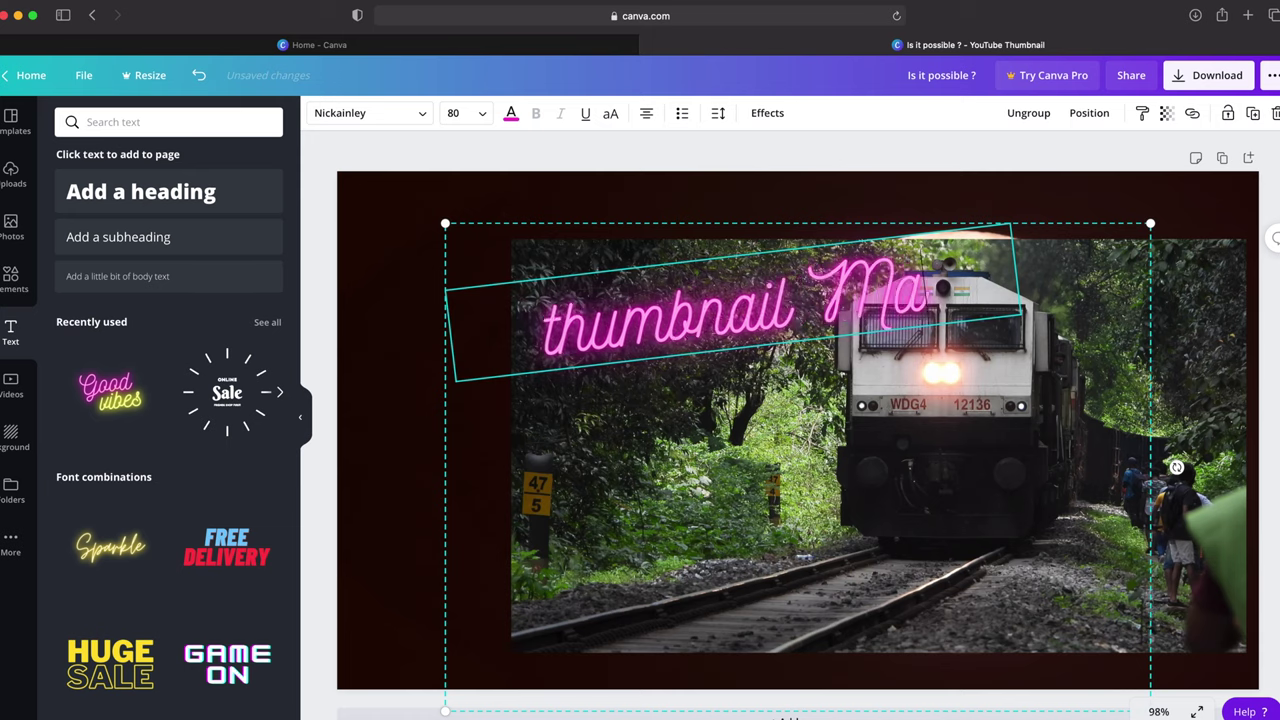
text(ker)
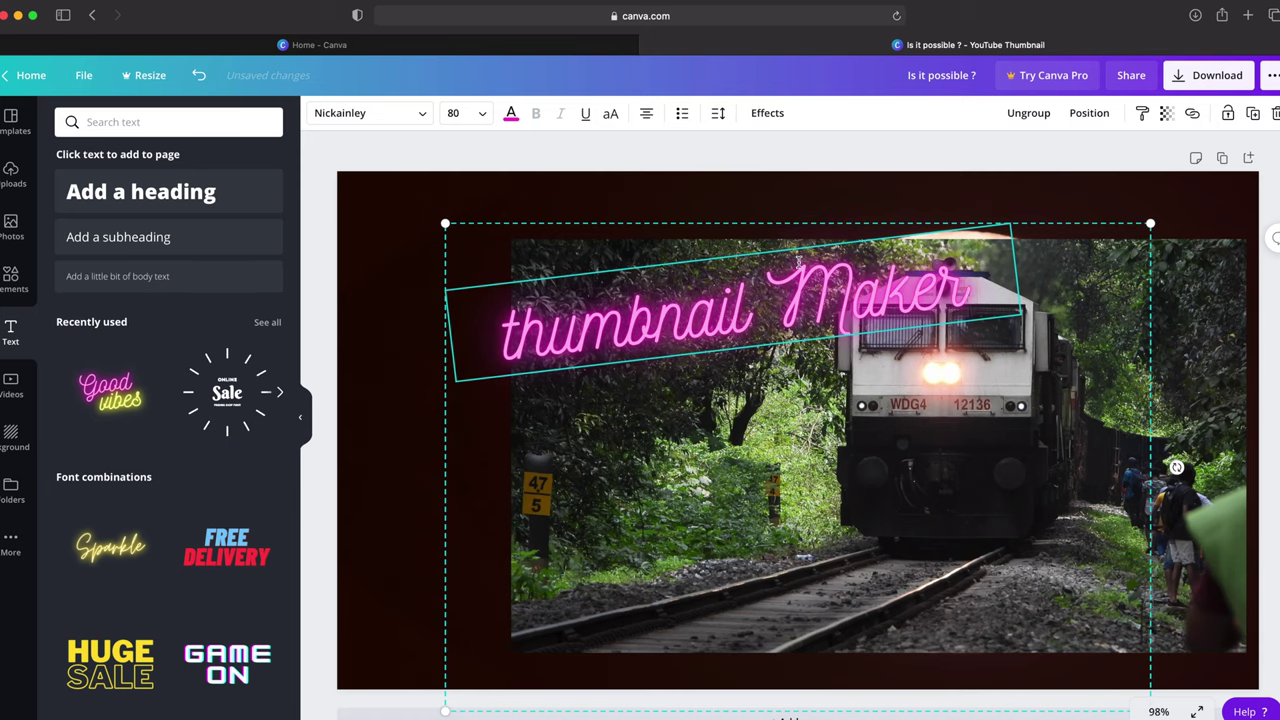
click(719, 207)
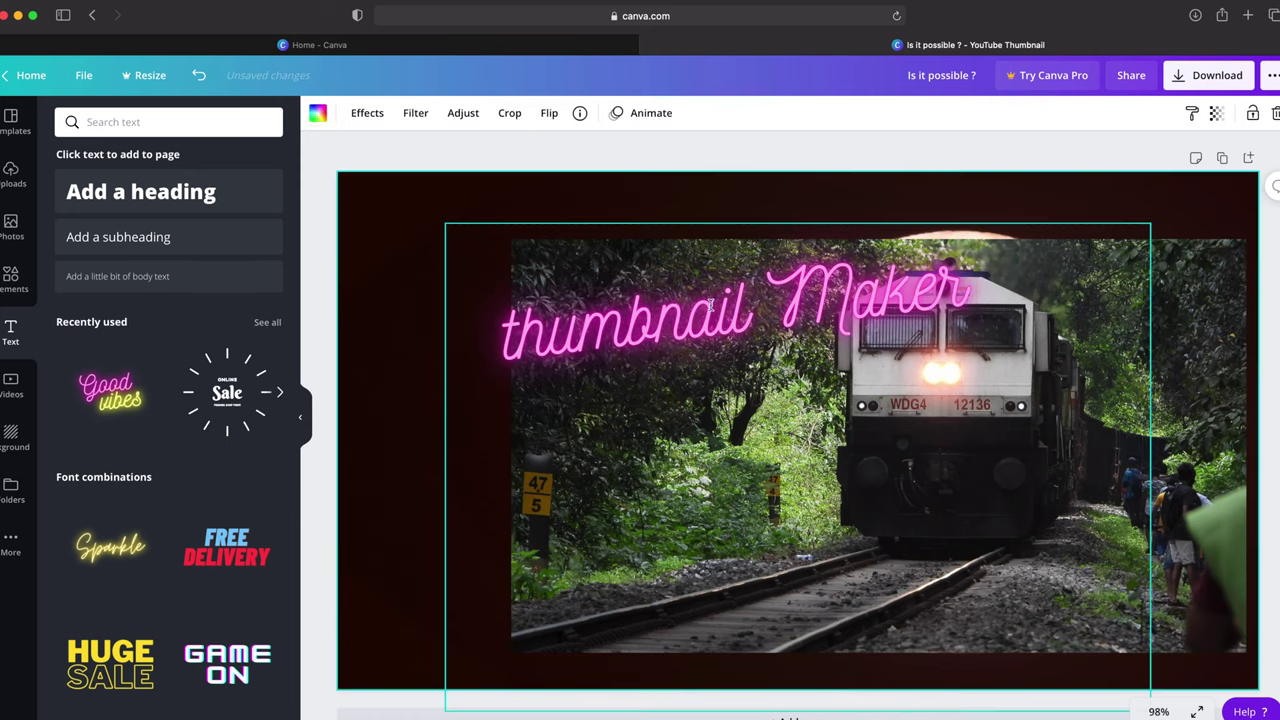
Nudge the neon text group up and lower its transparency to 93.
click(758, 392)
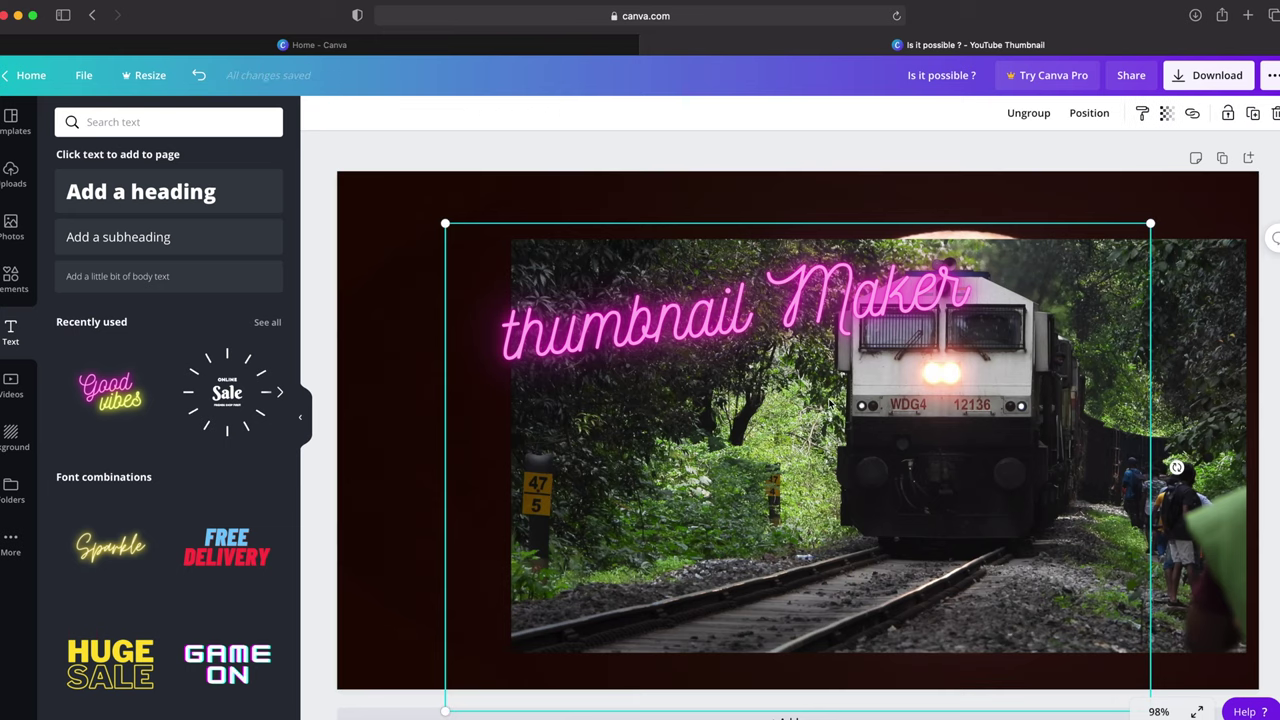
drag(828, 416, 828, 390)
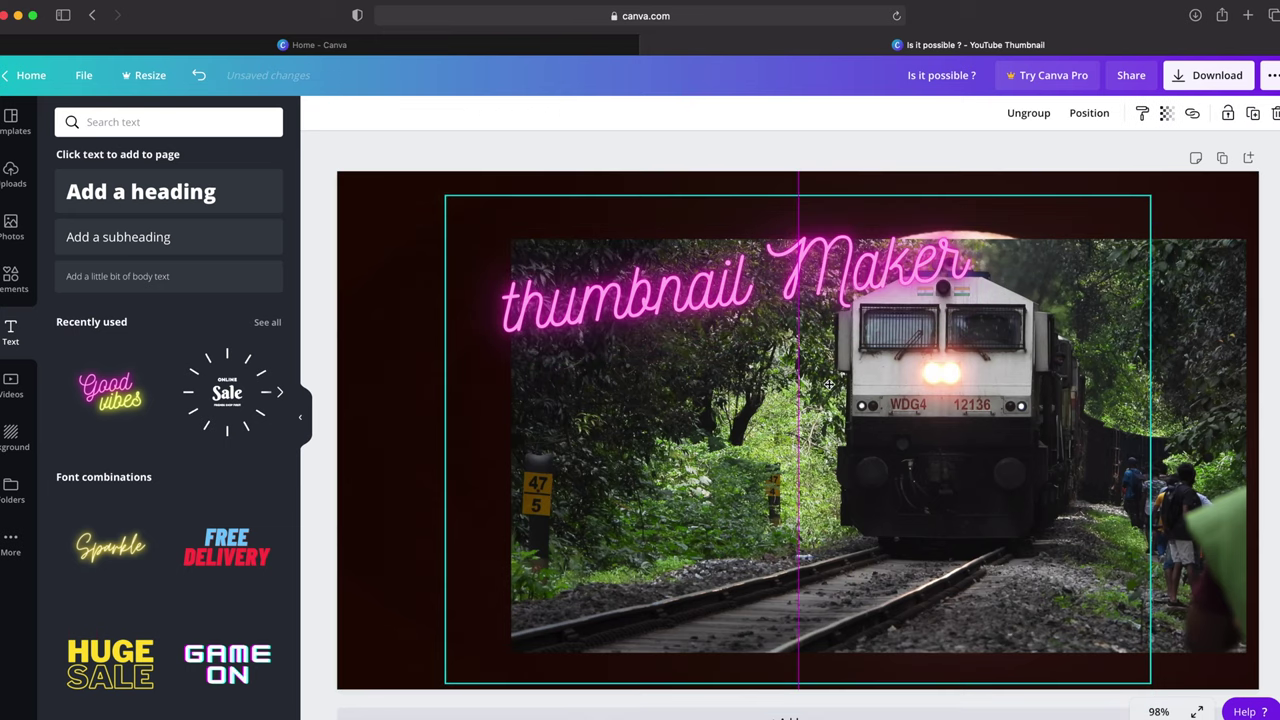
click(1167, 115)
mouse_move(1122, 152)
mouse_down()
mouse_move(1088, 152)
mouse_move(1130, 158)
mouse_up()
click(1172, 269)
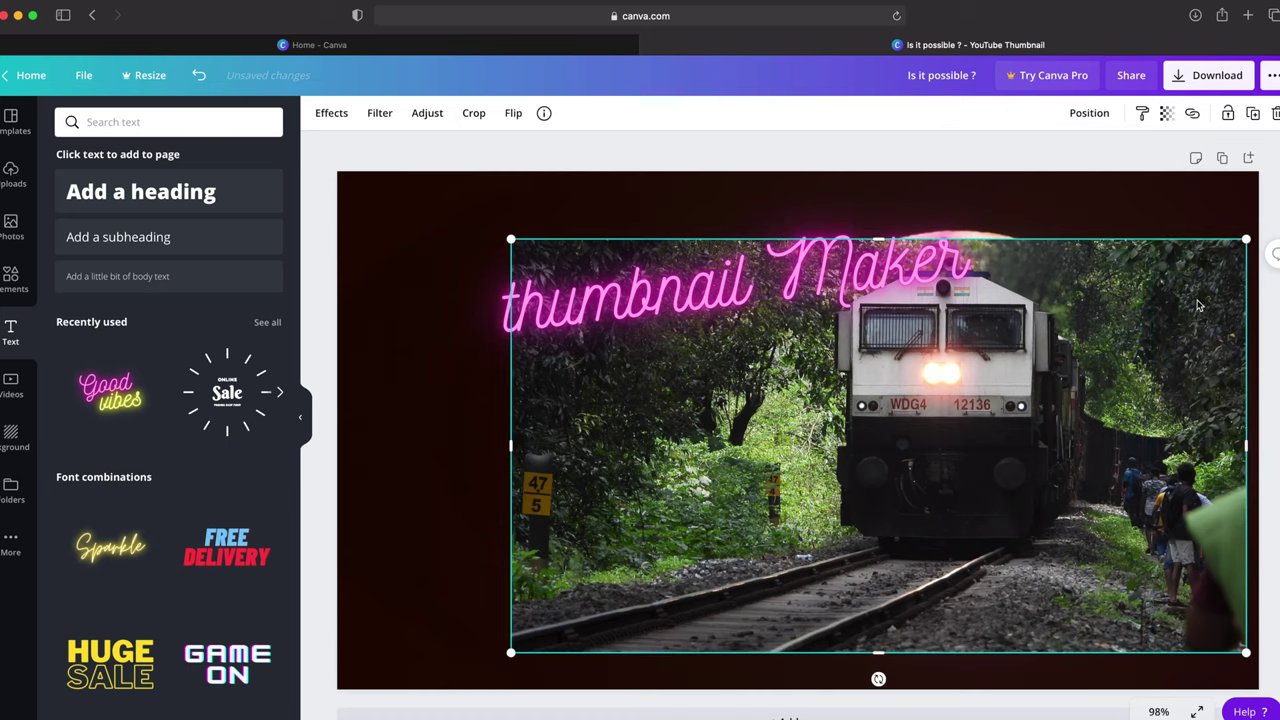
Fade the train photo to transparency 17 so the moon shows through.
click(1166, 113)
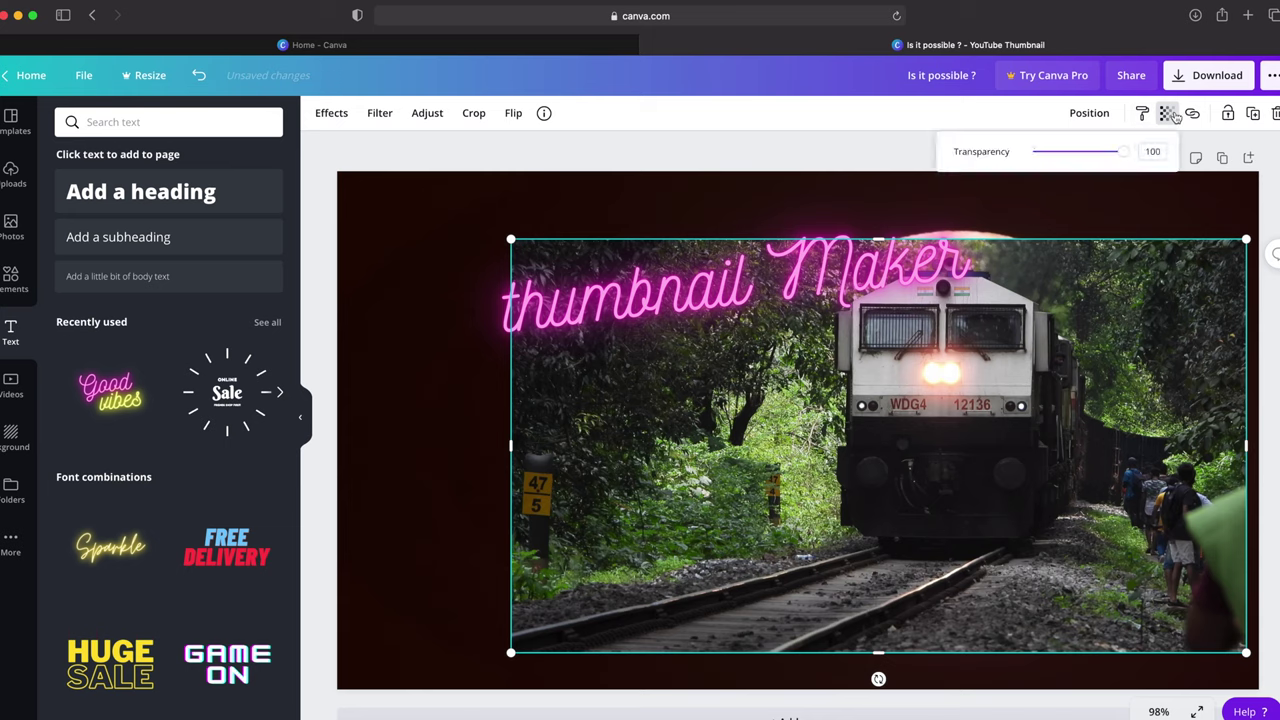
drag(1125, 157, 1067, 163)
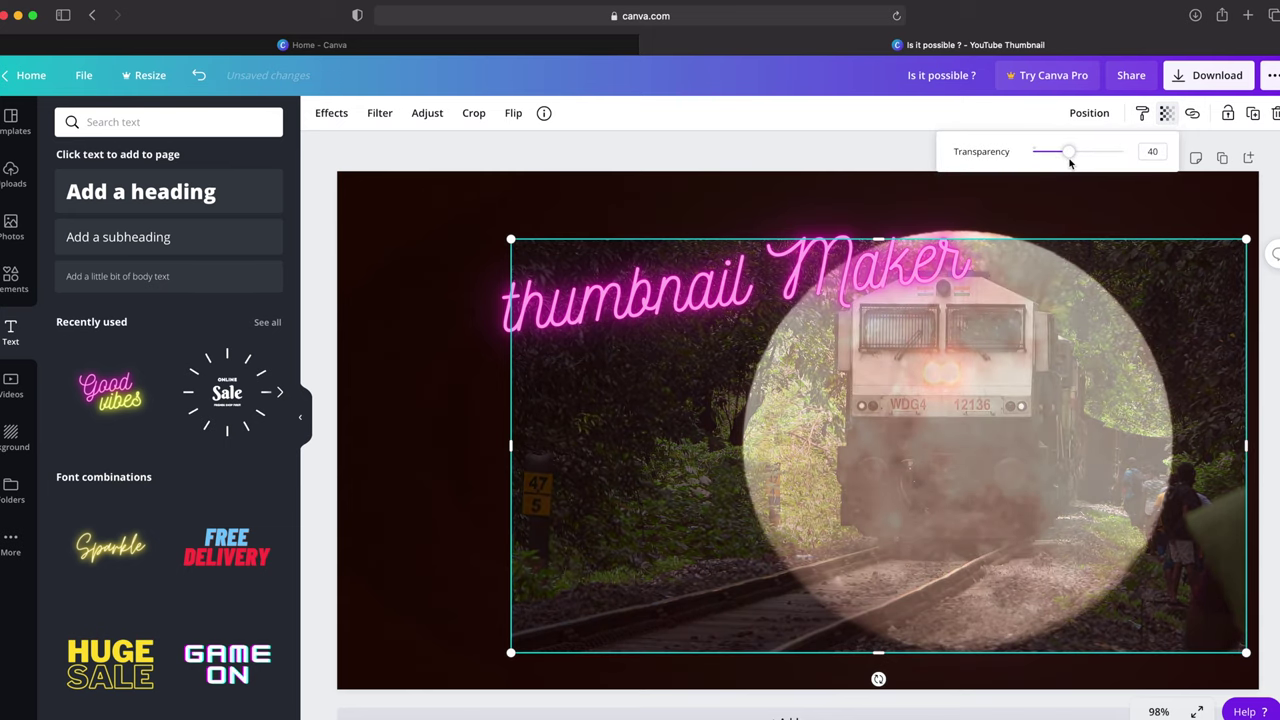
drag(1063, 162, 1048, 163)
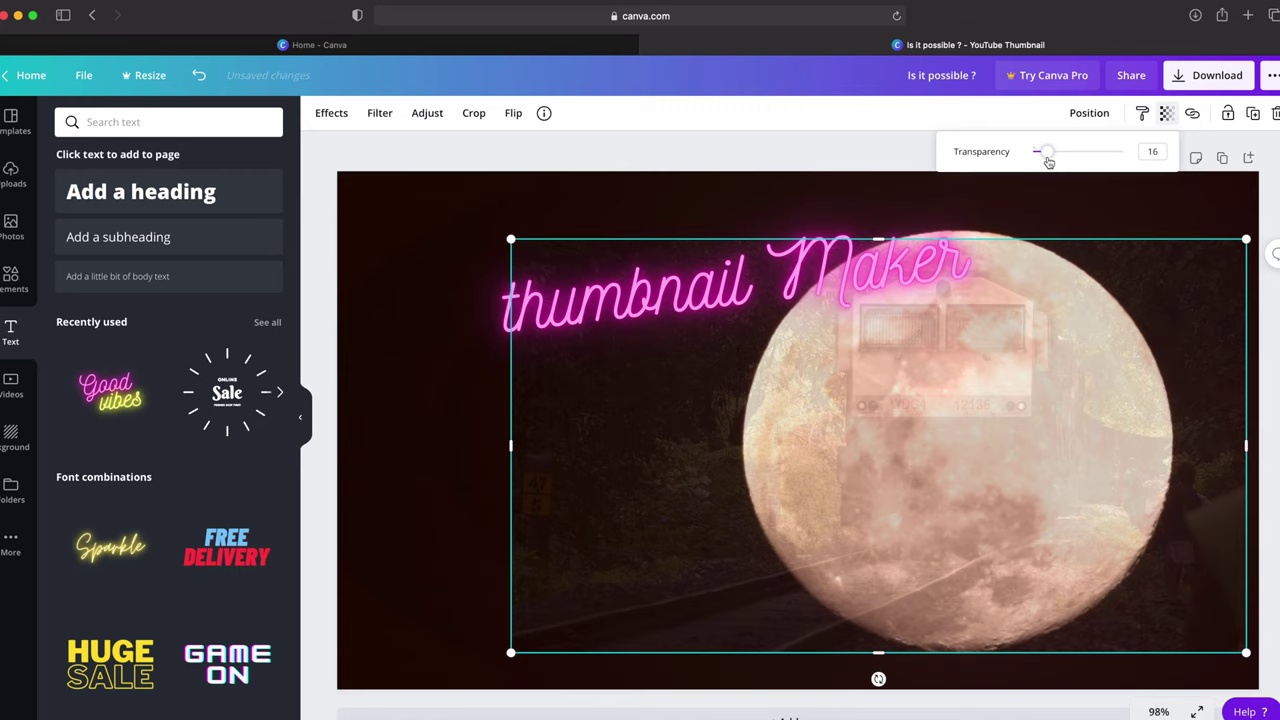
Move the 'thumbnail Maker' text left on the canvas.
click(697, 349)
click(653, 310)
mouse_move(653, 310)
mouse_down()
mouse_move(545, 305)
mouse_move(545, 281)
mouse_up()
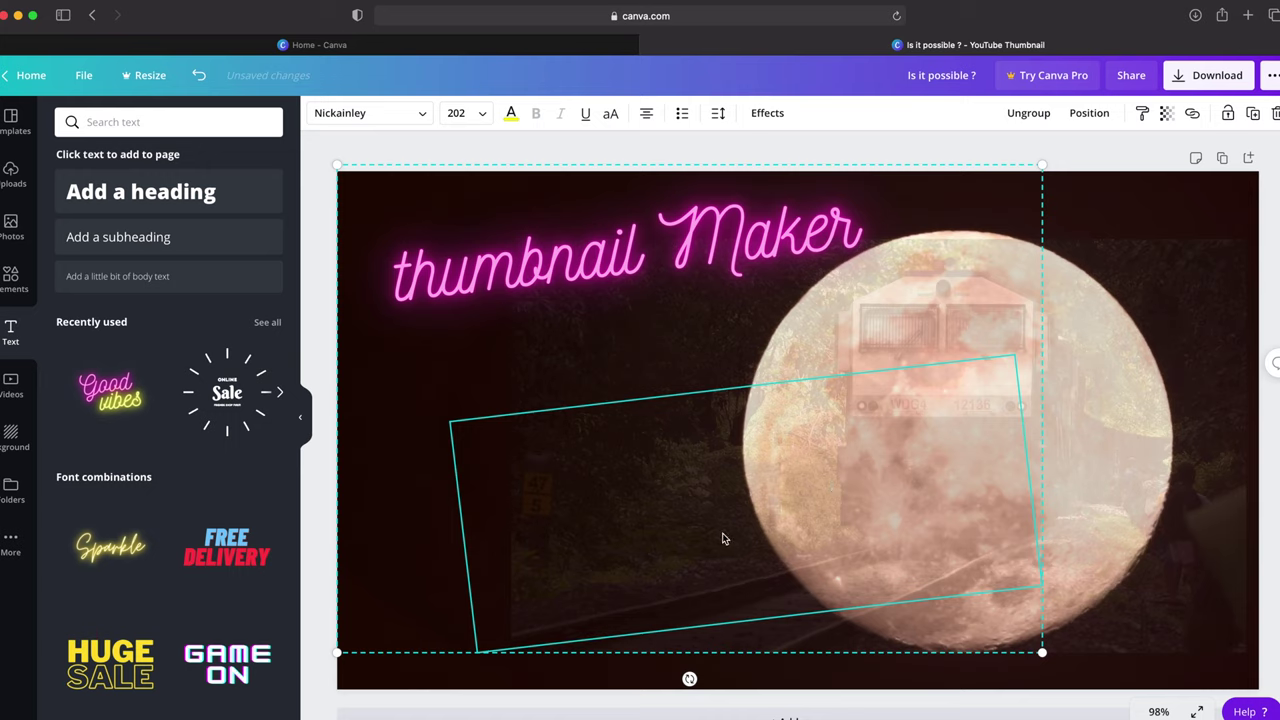
Type 'Kishore vlogs' on two lines in the yellow neon text at size 72.
text(K)
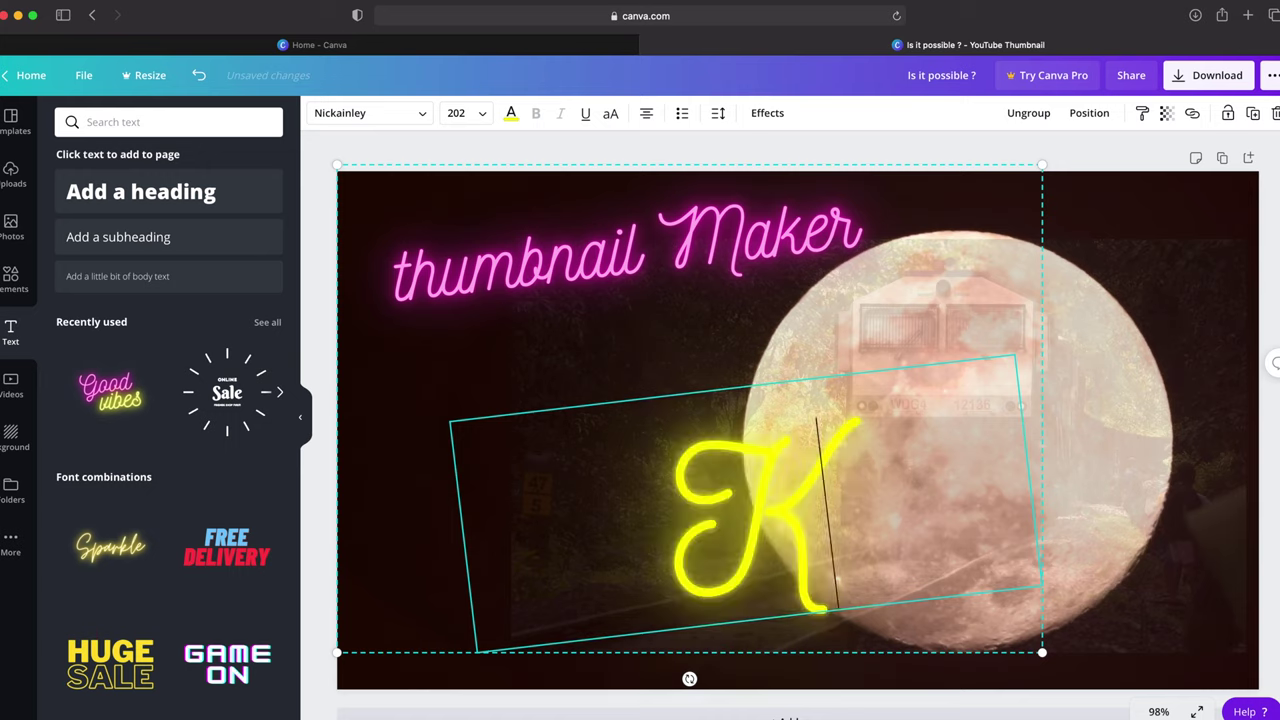
text(ishore)
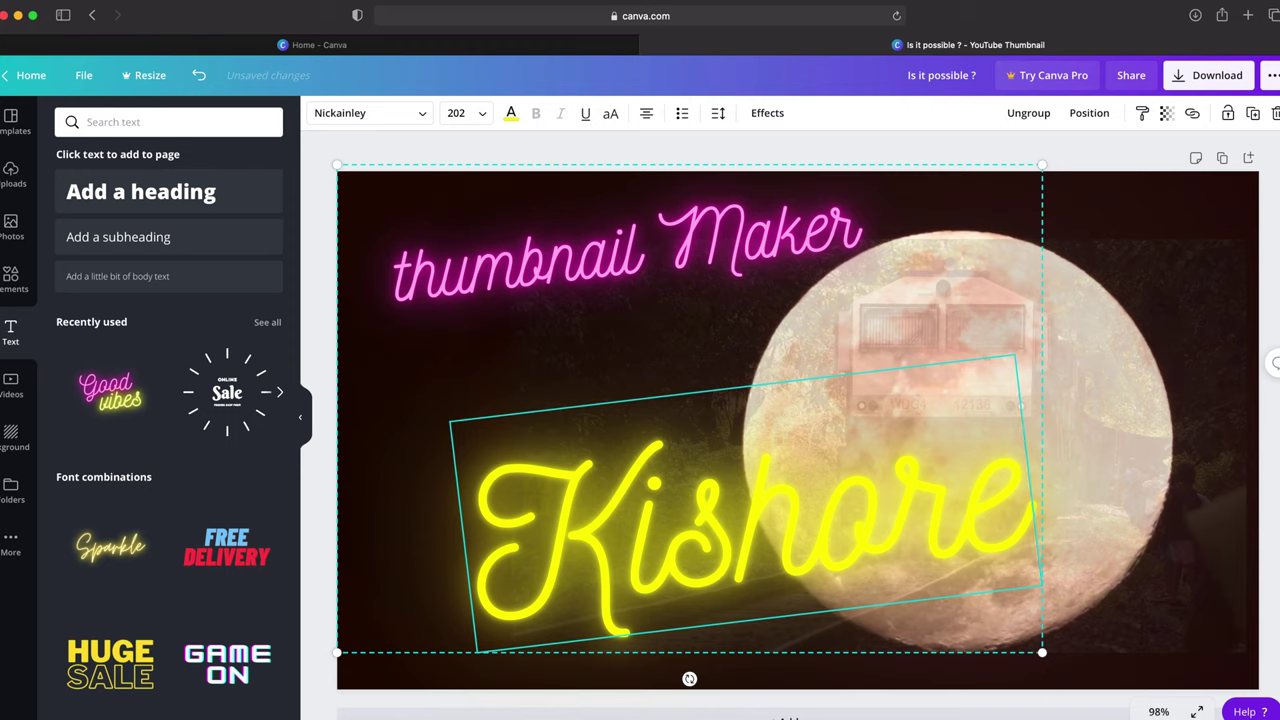
key(Return)
text(vlogs)
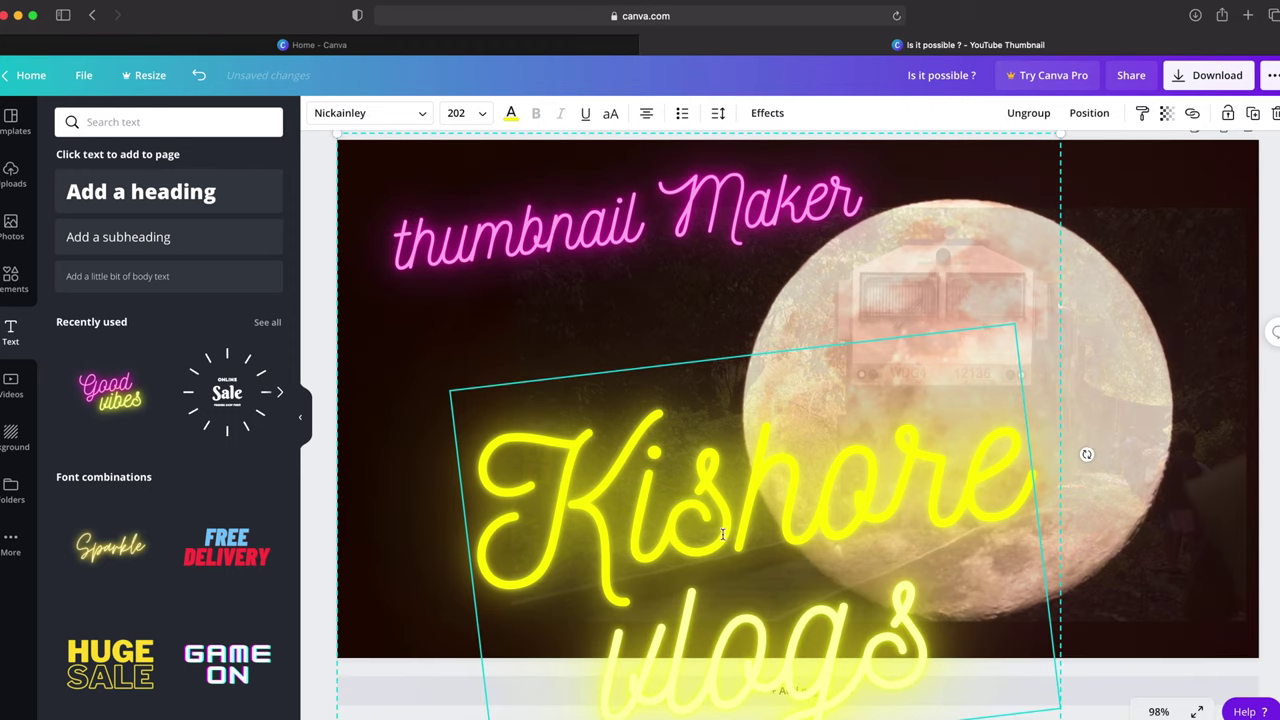
click(456, 113)
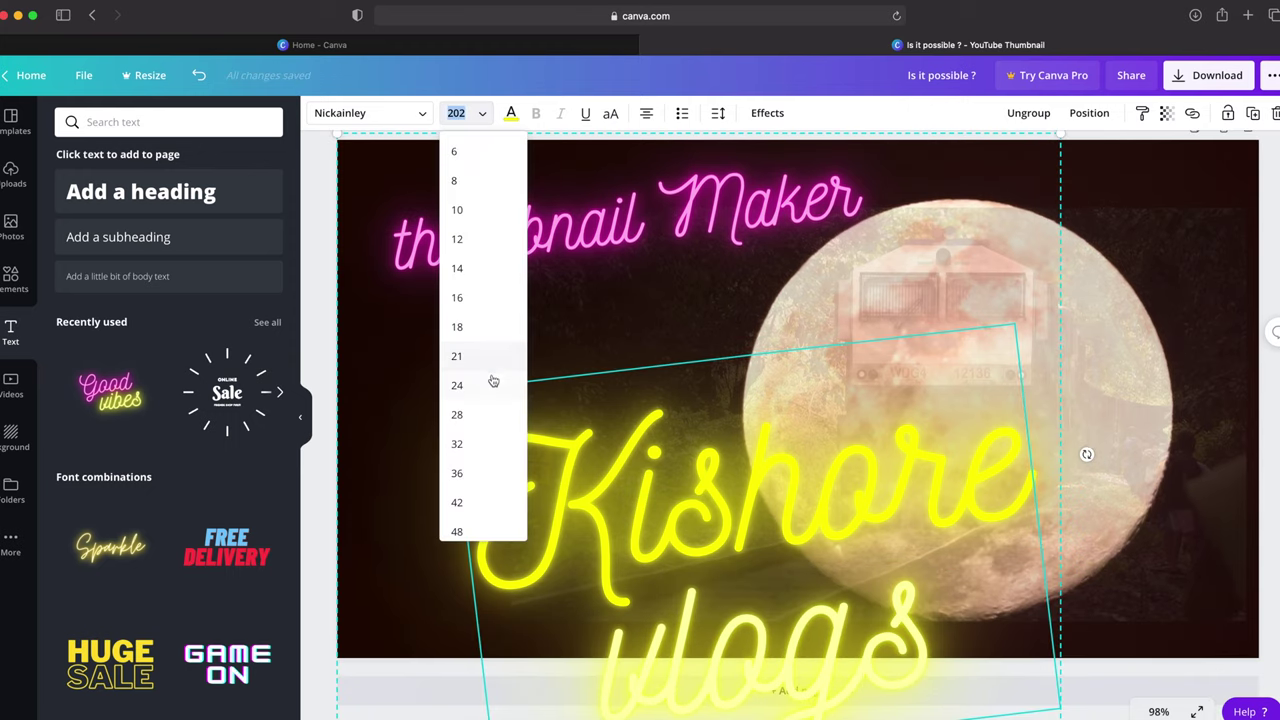
scroll(493, 474, down, 3)
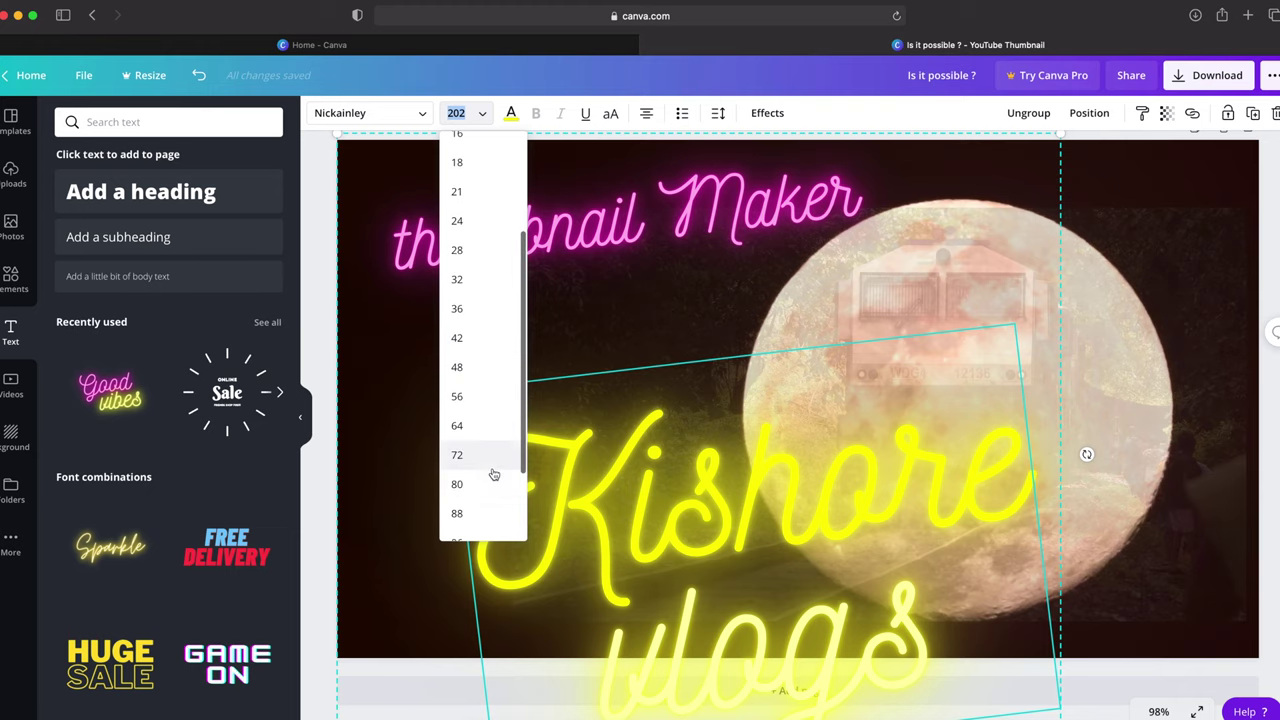
click(491, 466)
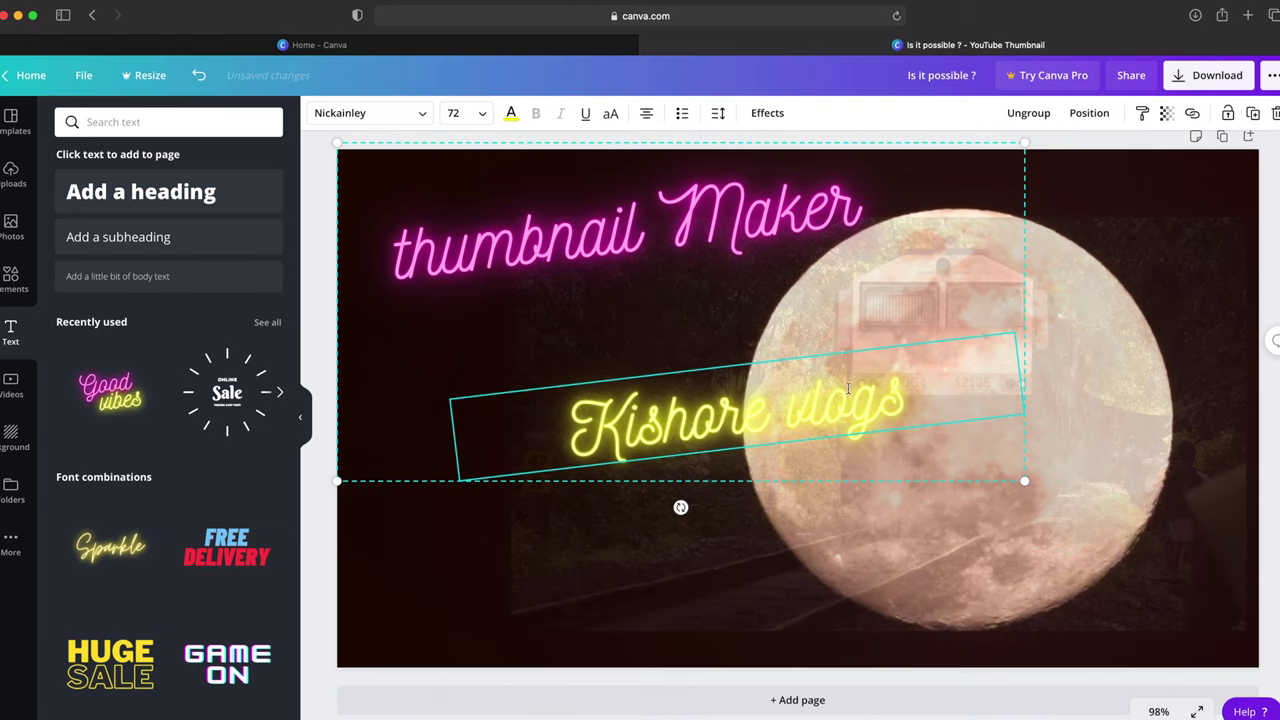
Move both neon titles down and left, and open the download options.
click(1108, 443)
mouse_move(809, 420)
mouse_down()
mouse_move(783, 458)
mouse_move(904, 567)
mouse_move(777, 586)
mouse_up()
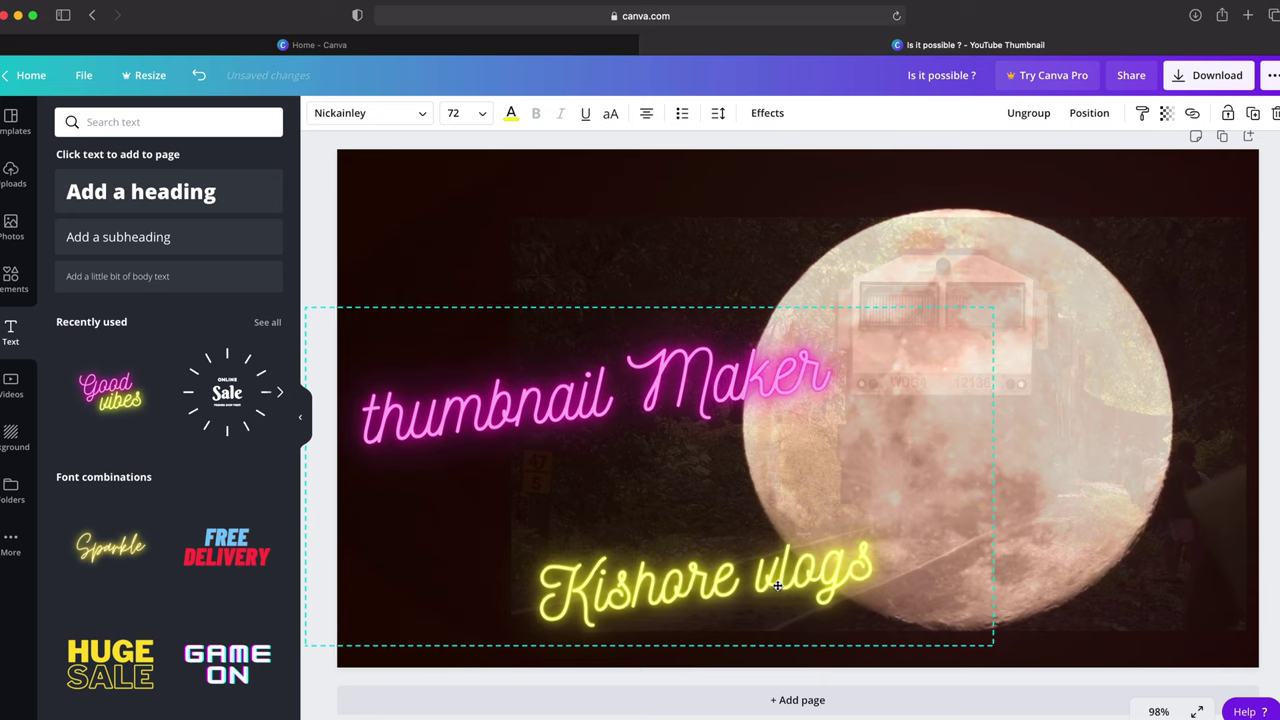
click(1206, 80)
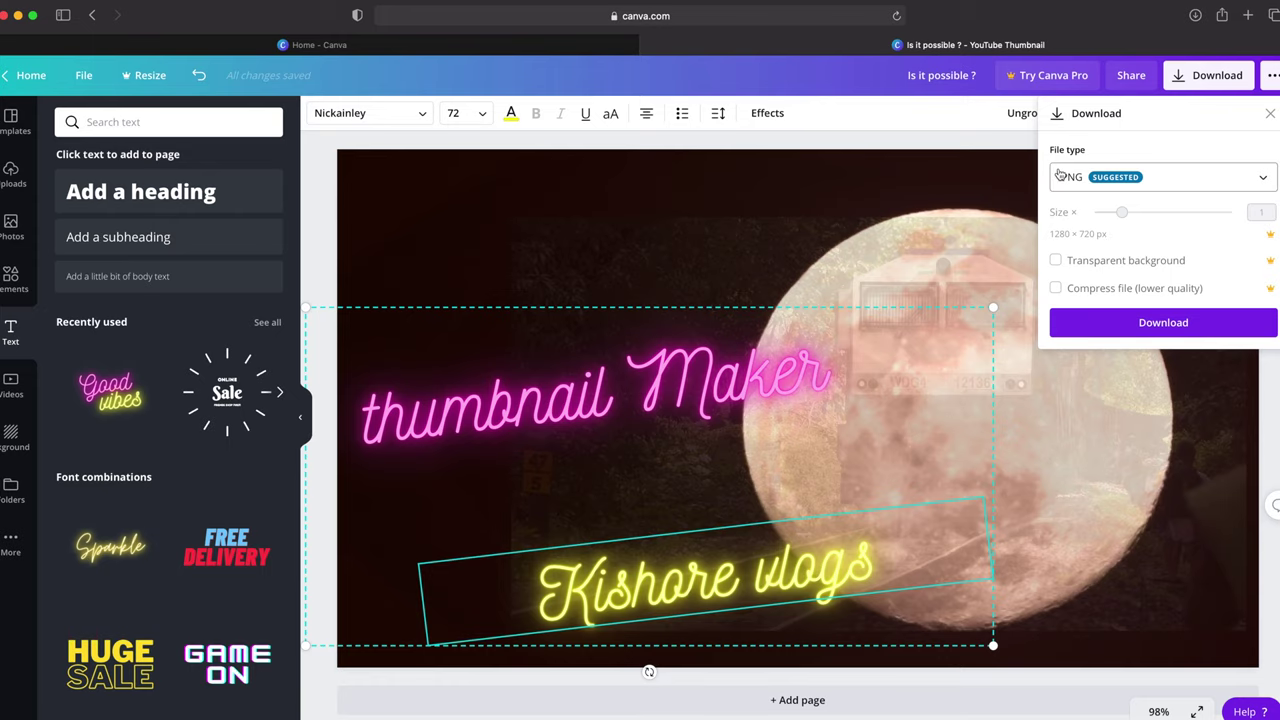
Download the thumbnail as a PNG, saved as 'Is it possible ?-2.png'.
click(1203, 328)
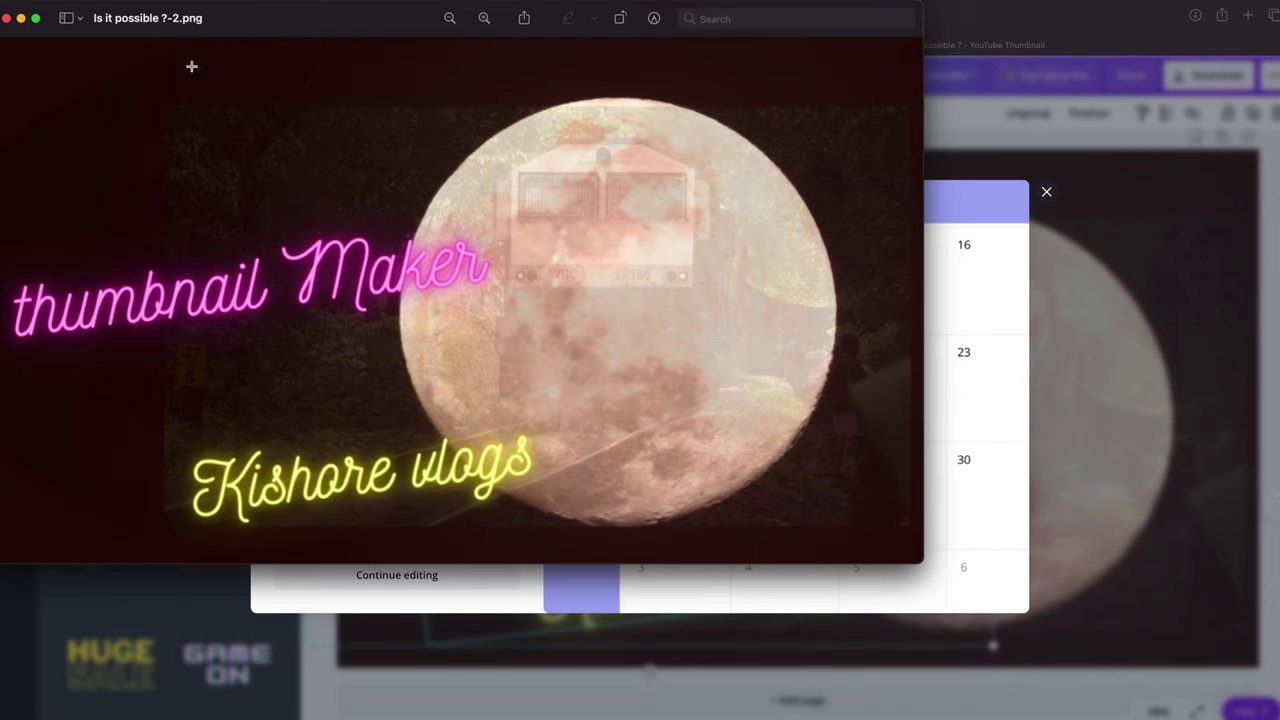
Close the exported PNG preview and dismiss Canva's download-success dialog.
click(6, 18)
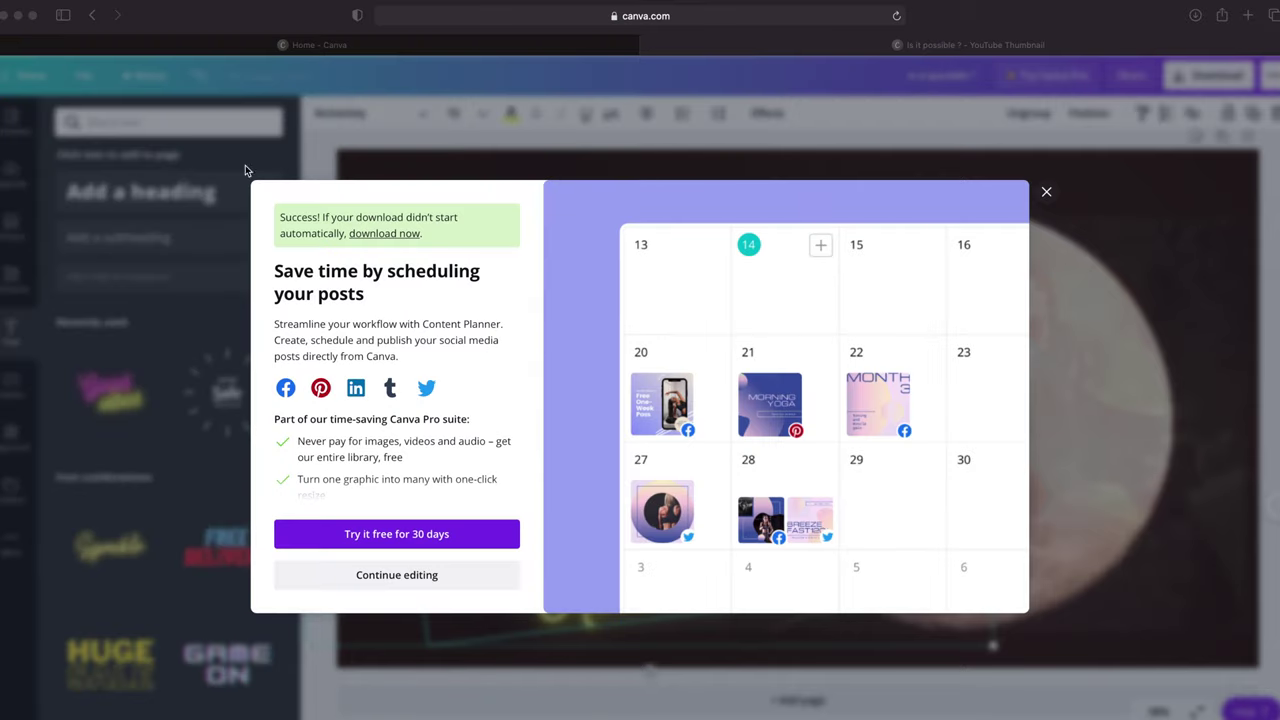
click(1047, 195)
click(1047, 195)
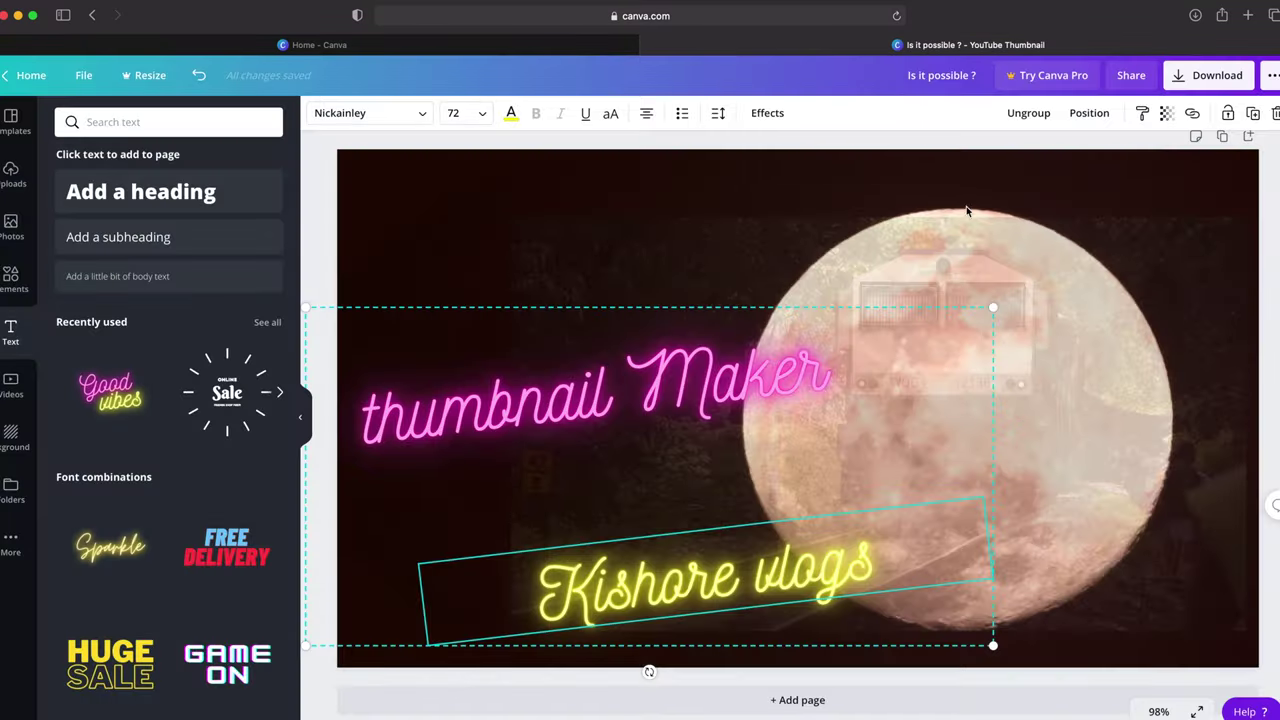